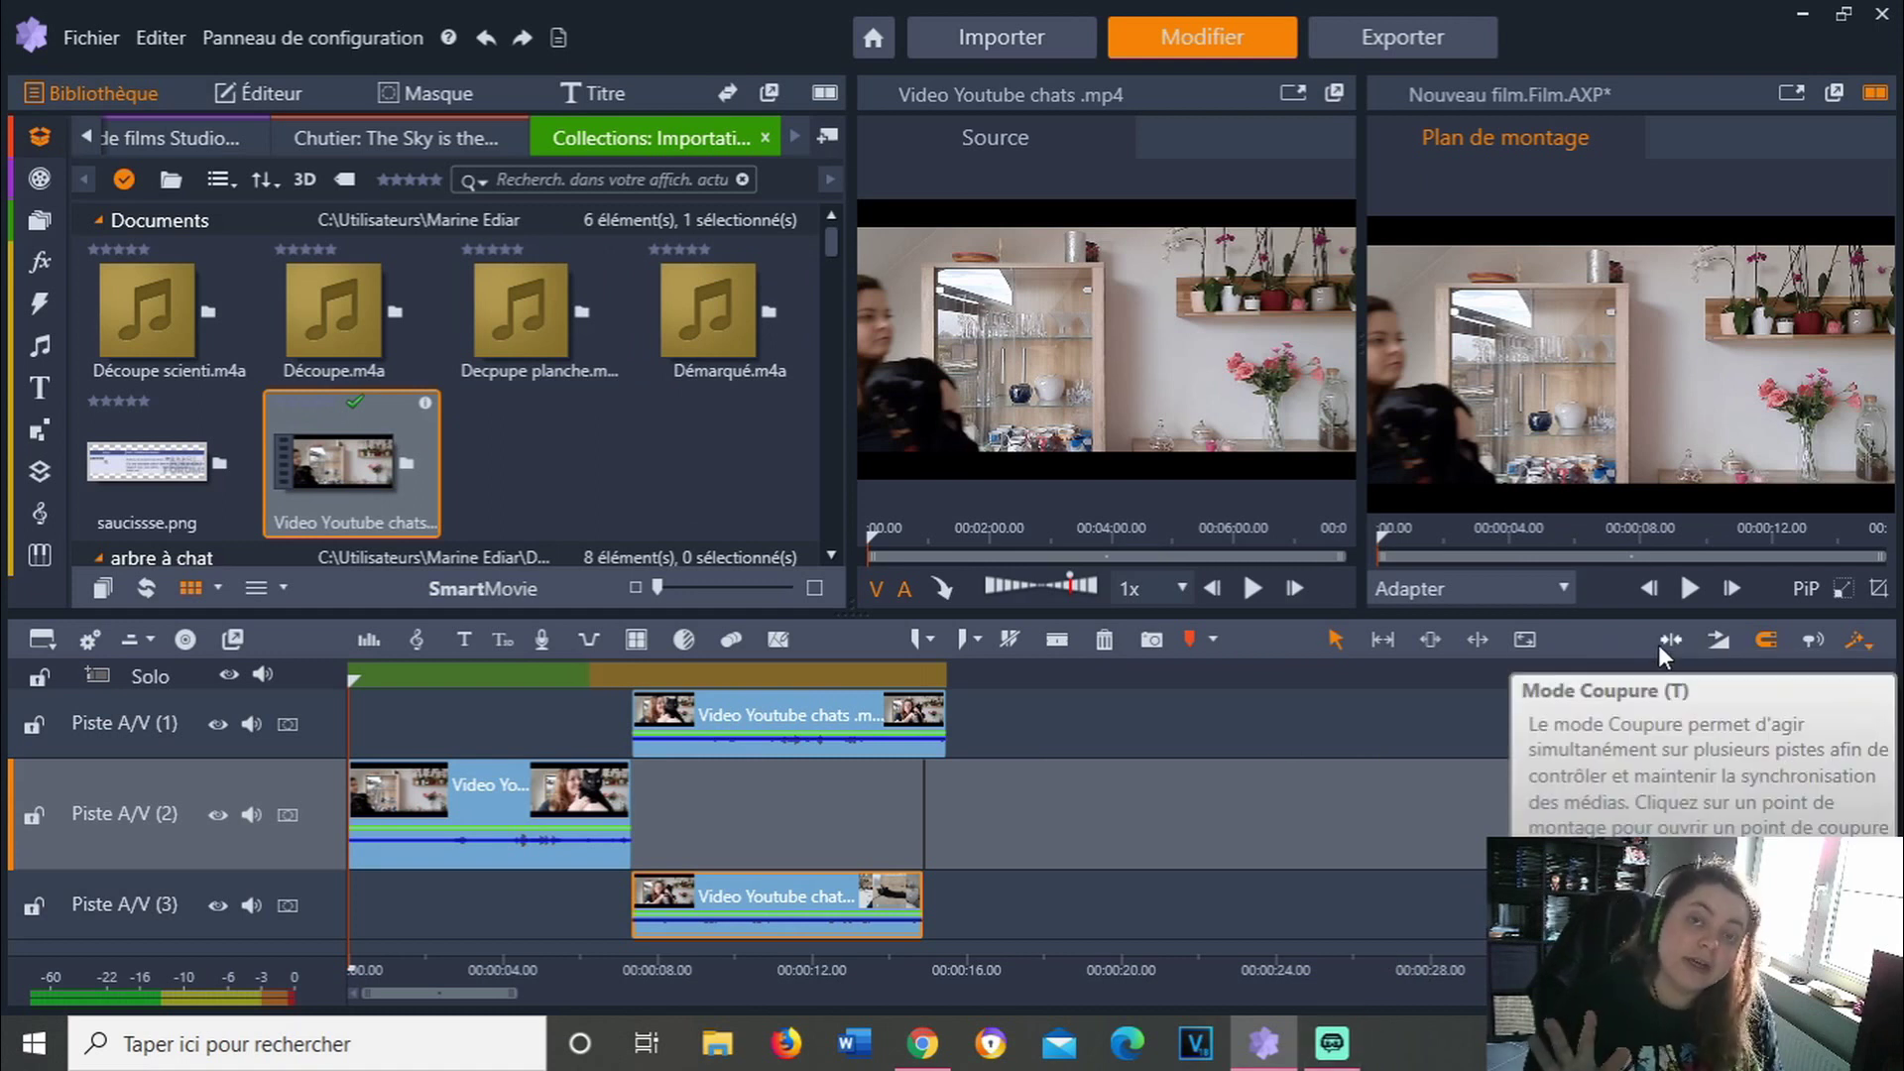
Move the clip on Piste A/V (1) to the start of the timeline, above the Piste A/V (2) clip
{"action": "left_click", "coordinate": [422, 680]}
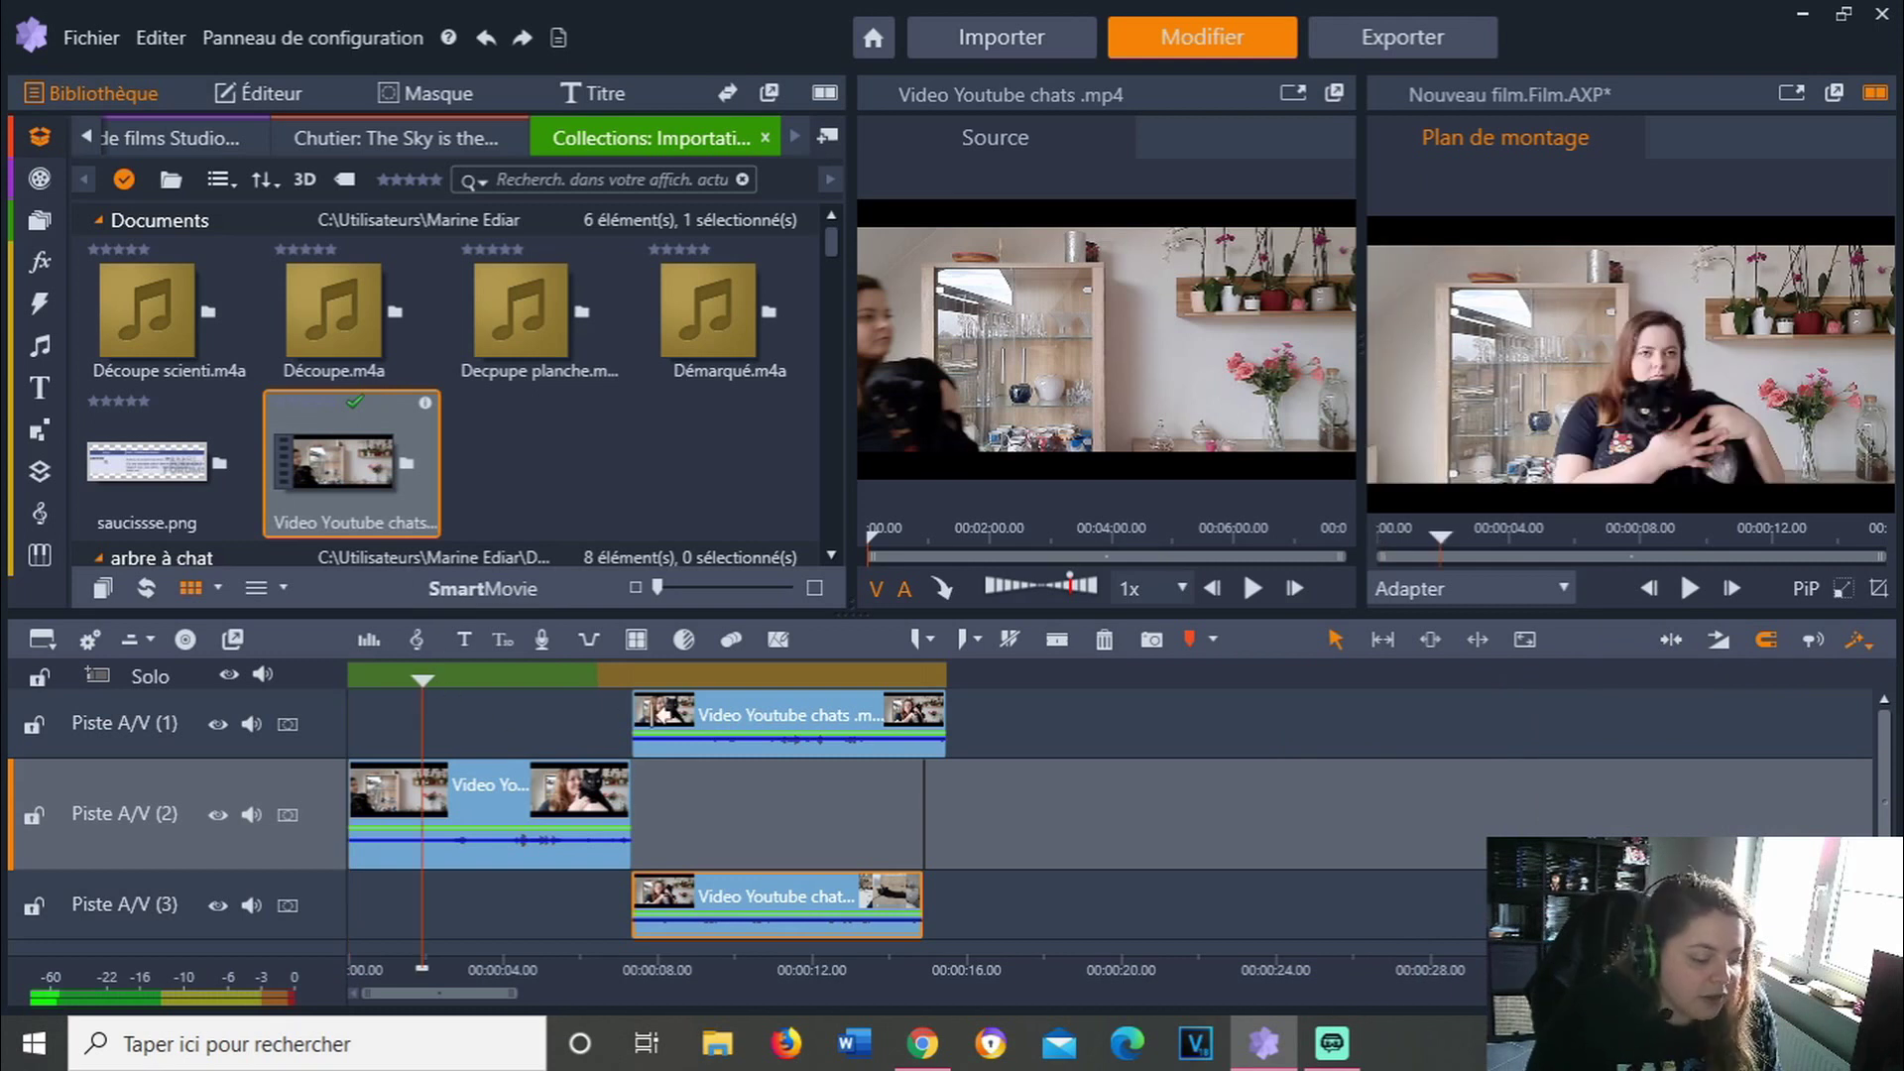
{"action": "left_click", "coordinate": [696, 724]}
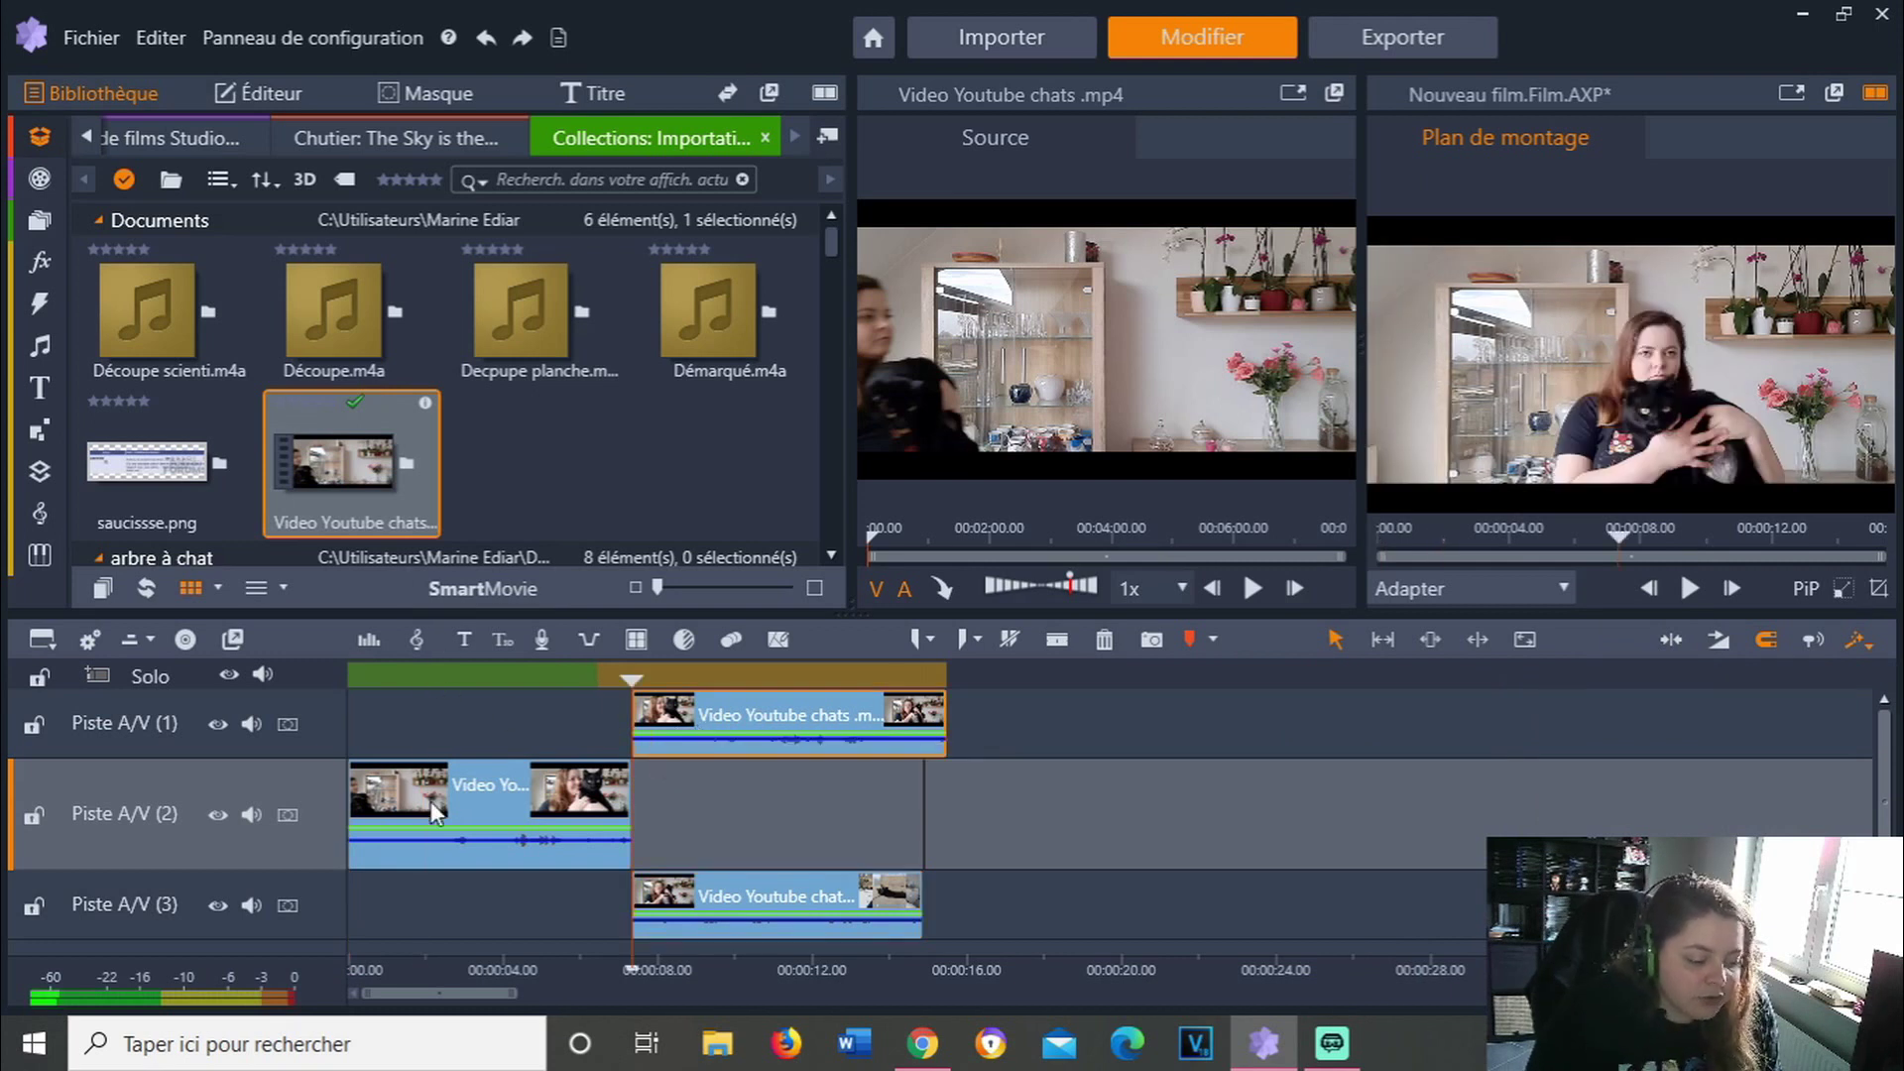
{"action": "left_click", "coordinate": [462, 782]}
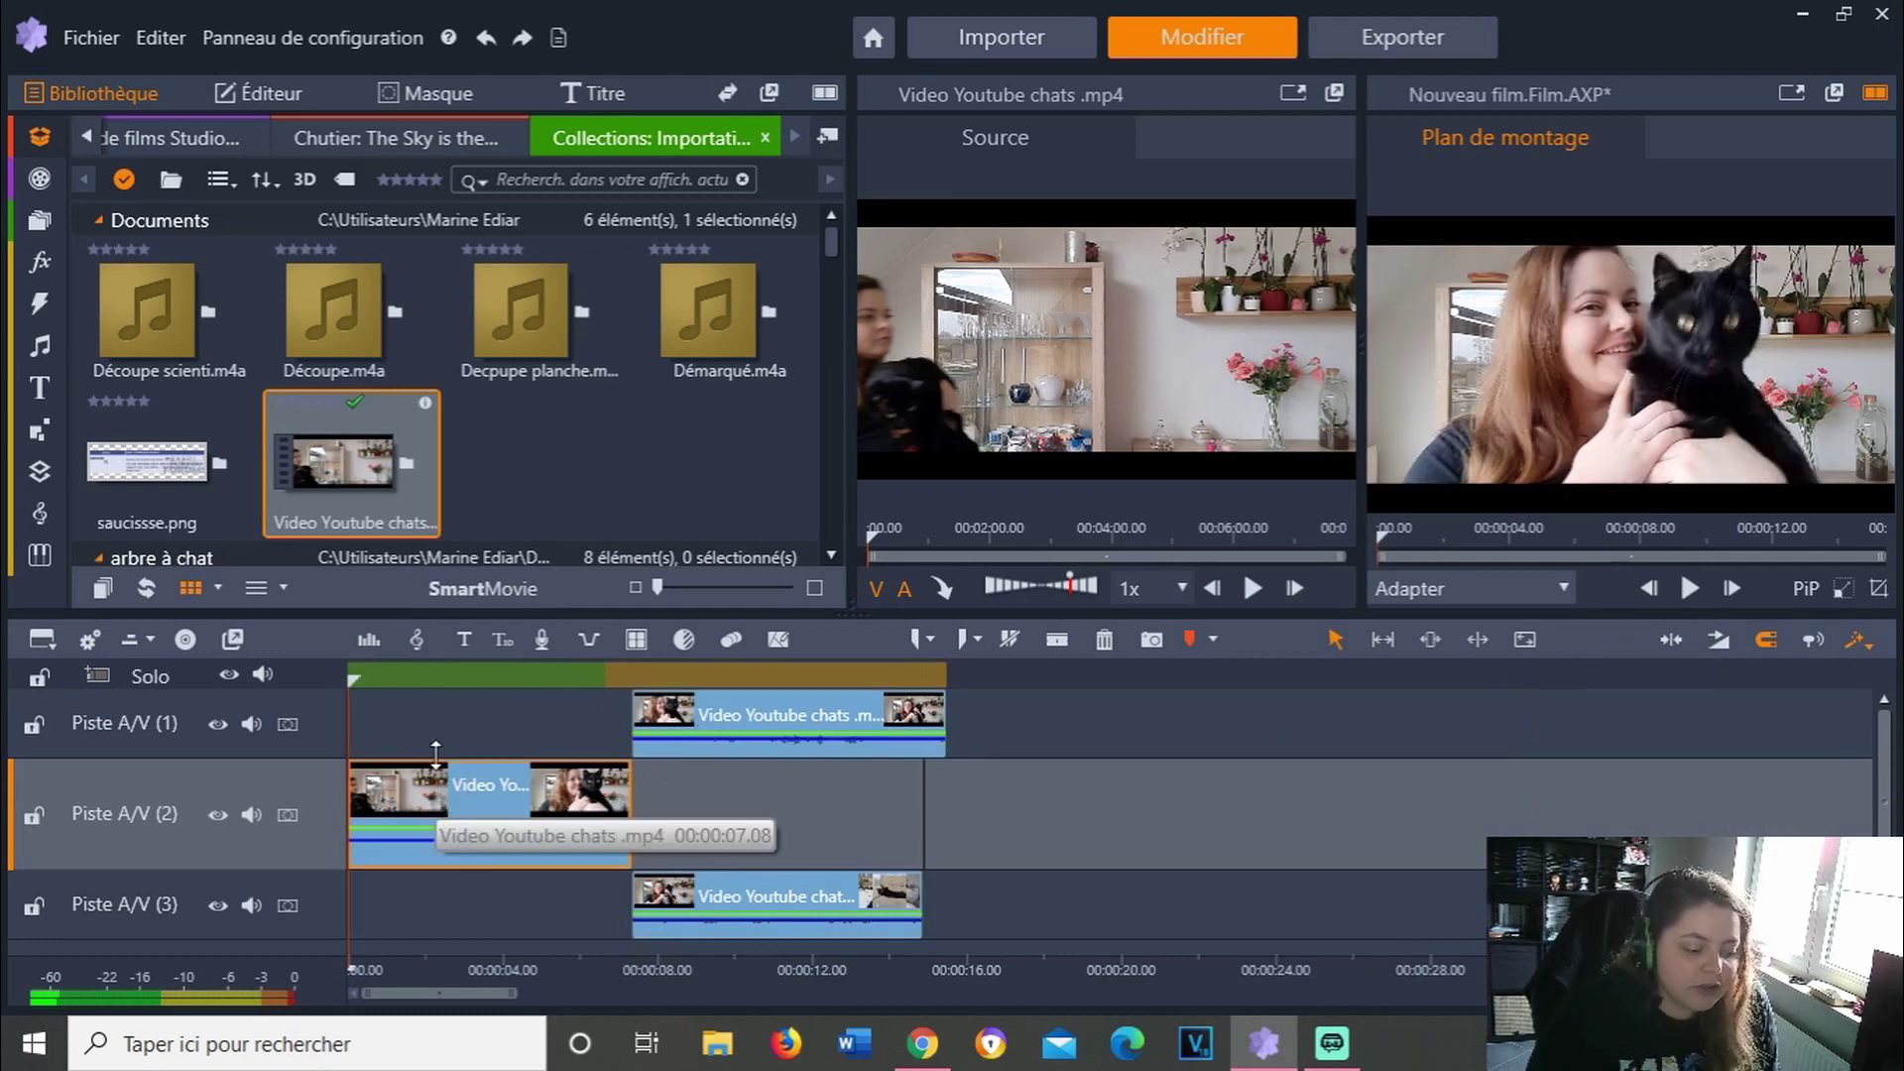
{"action": "left_click", "coordinate": [667, 716]}
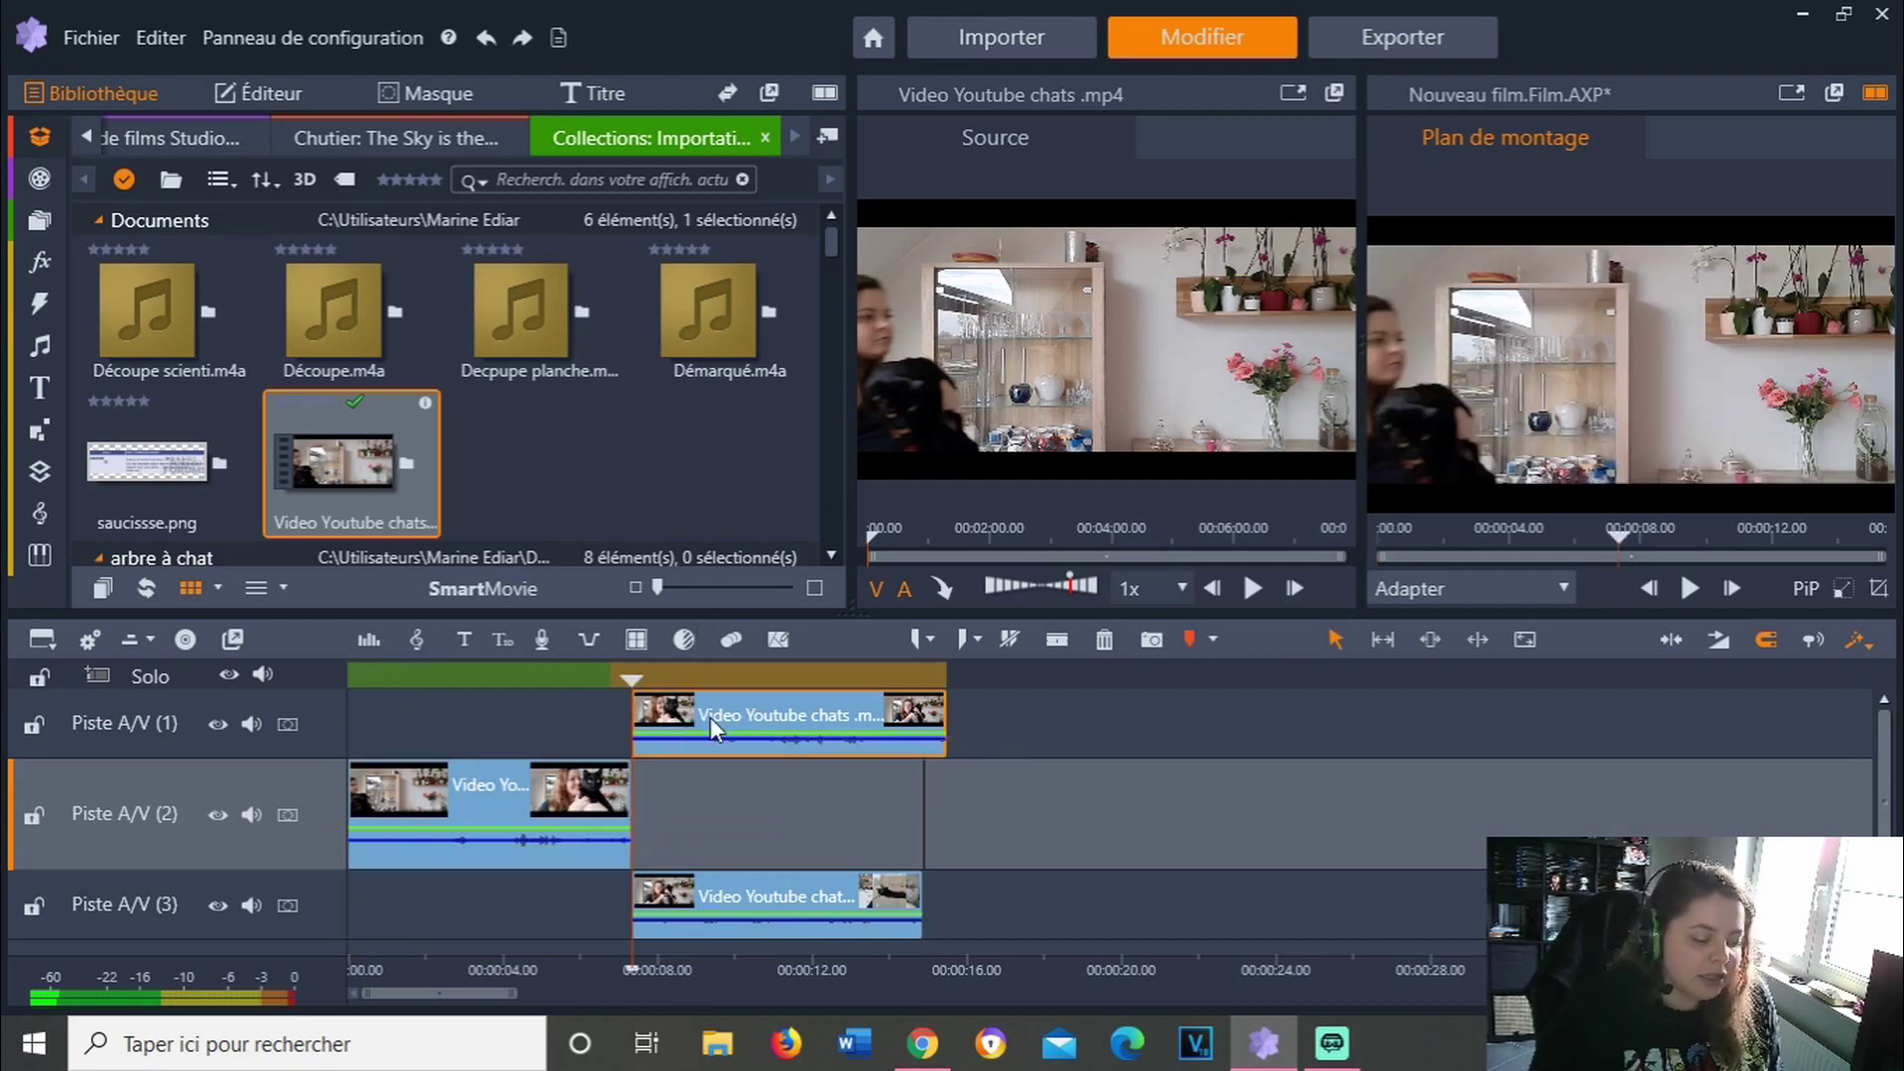
{"action": "left_click_drag", "start_coordinate": [611, 723], "coordinate": [408, 727]}
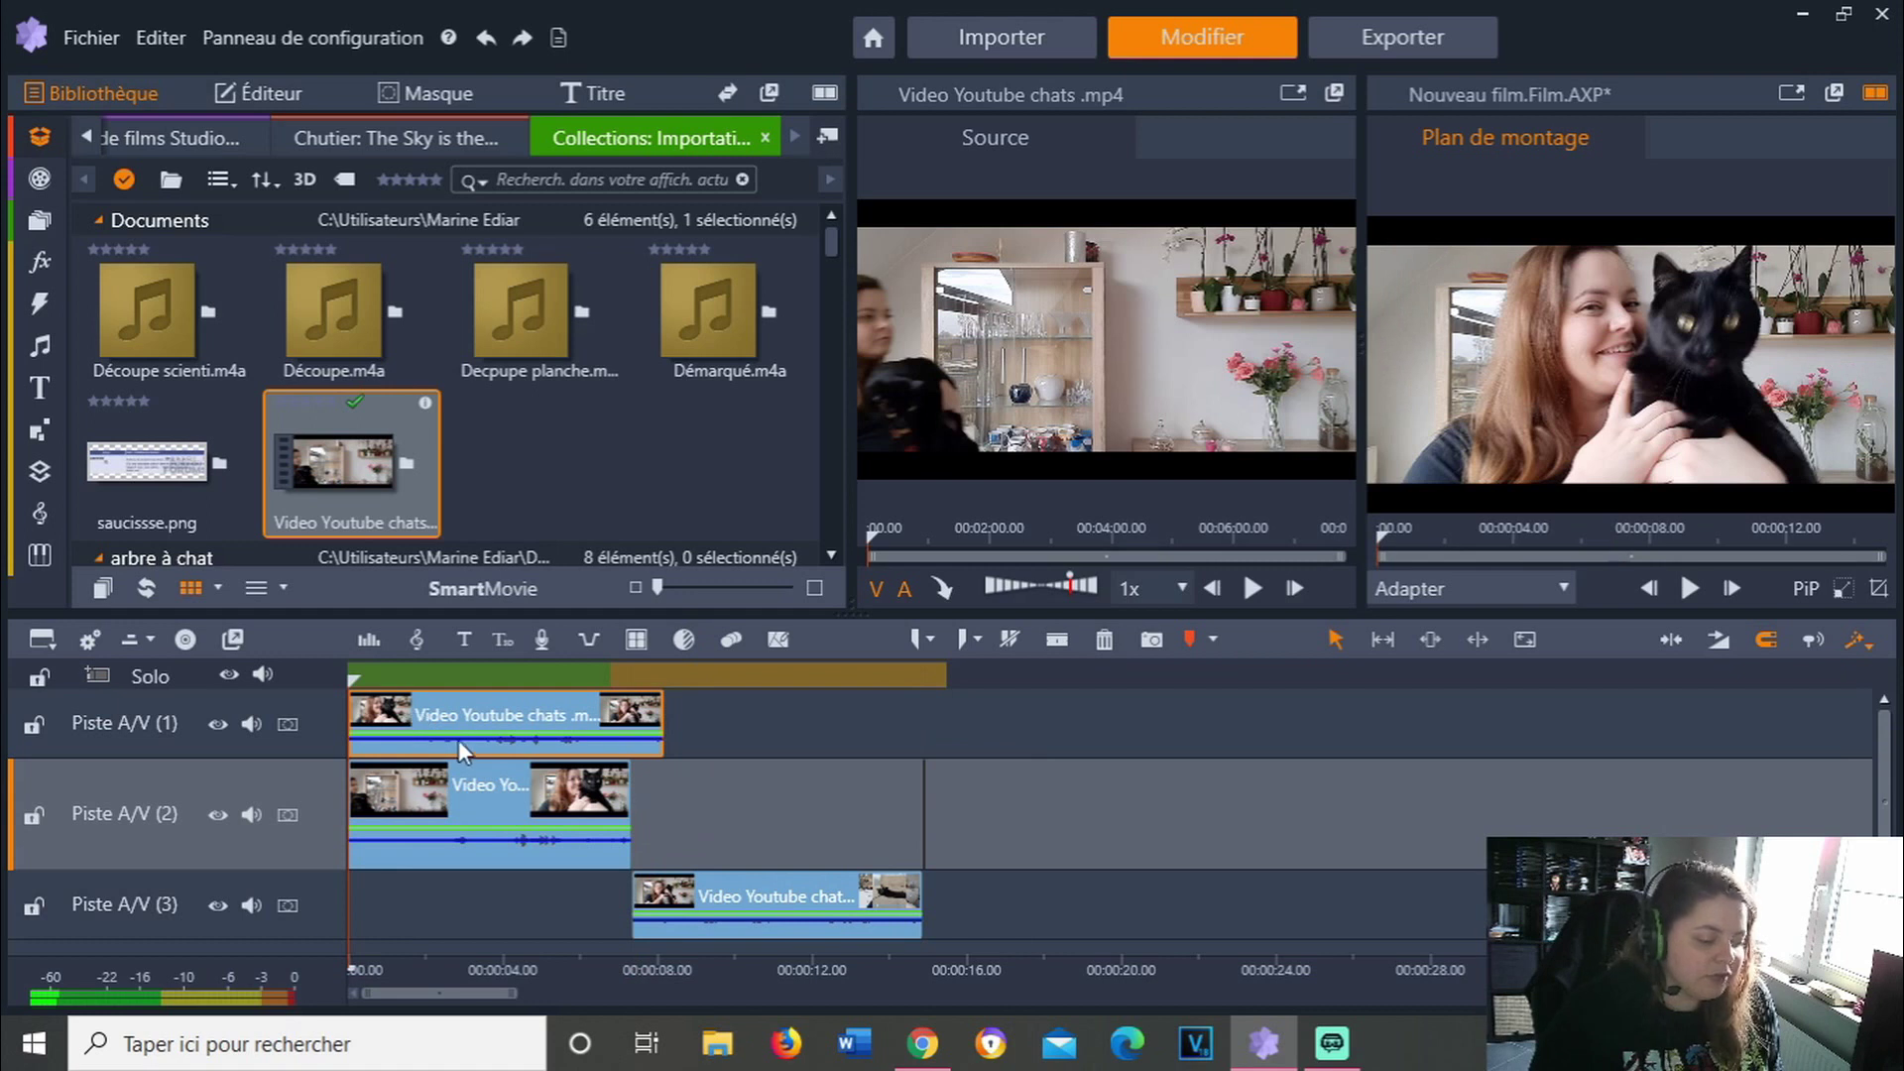
Split the Piste A/V (1) clip at about 4 seconds and delete the part after the cut
{"action": "left_click", "coordinate": [624, 679]}
{"action": "left_click_drag", "start_coordinate": [624, 680], "coordinate": [514, 676]}
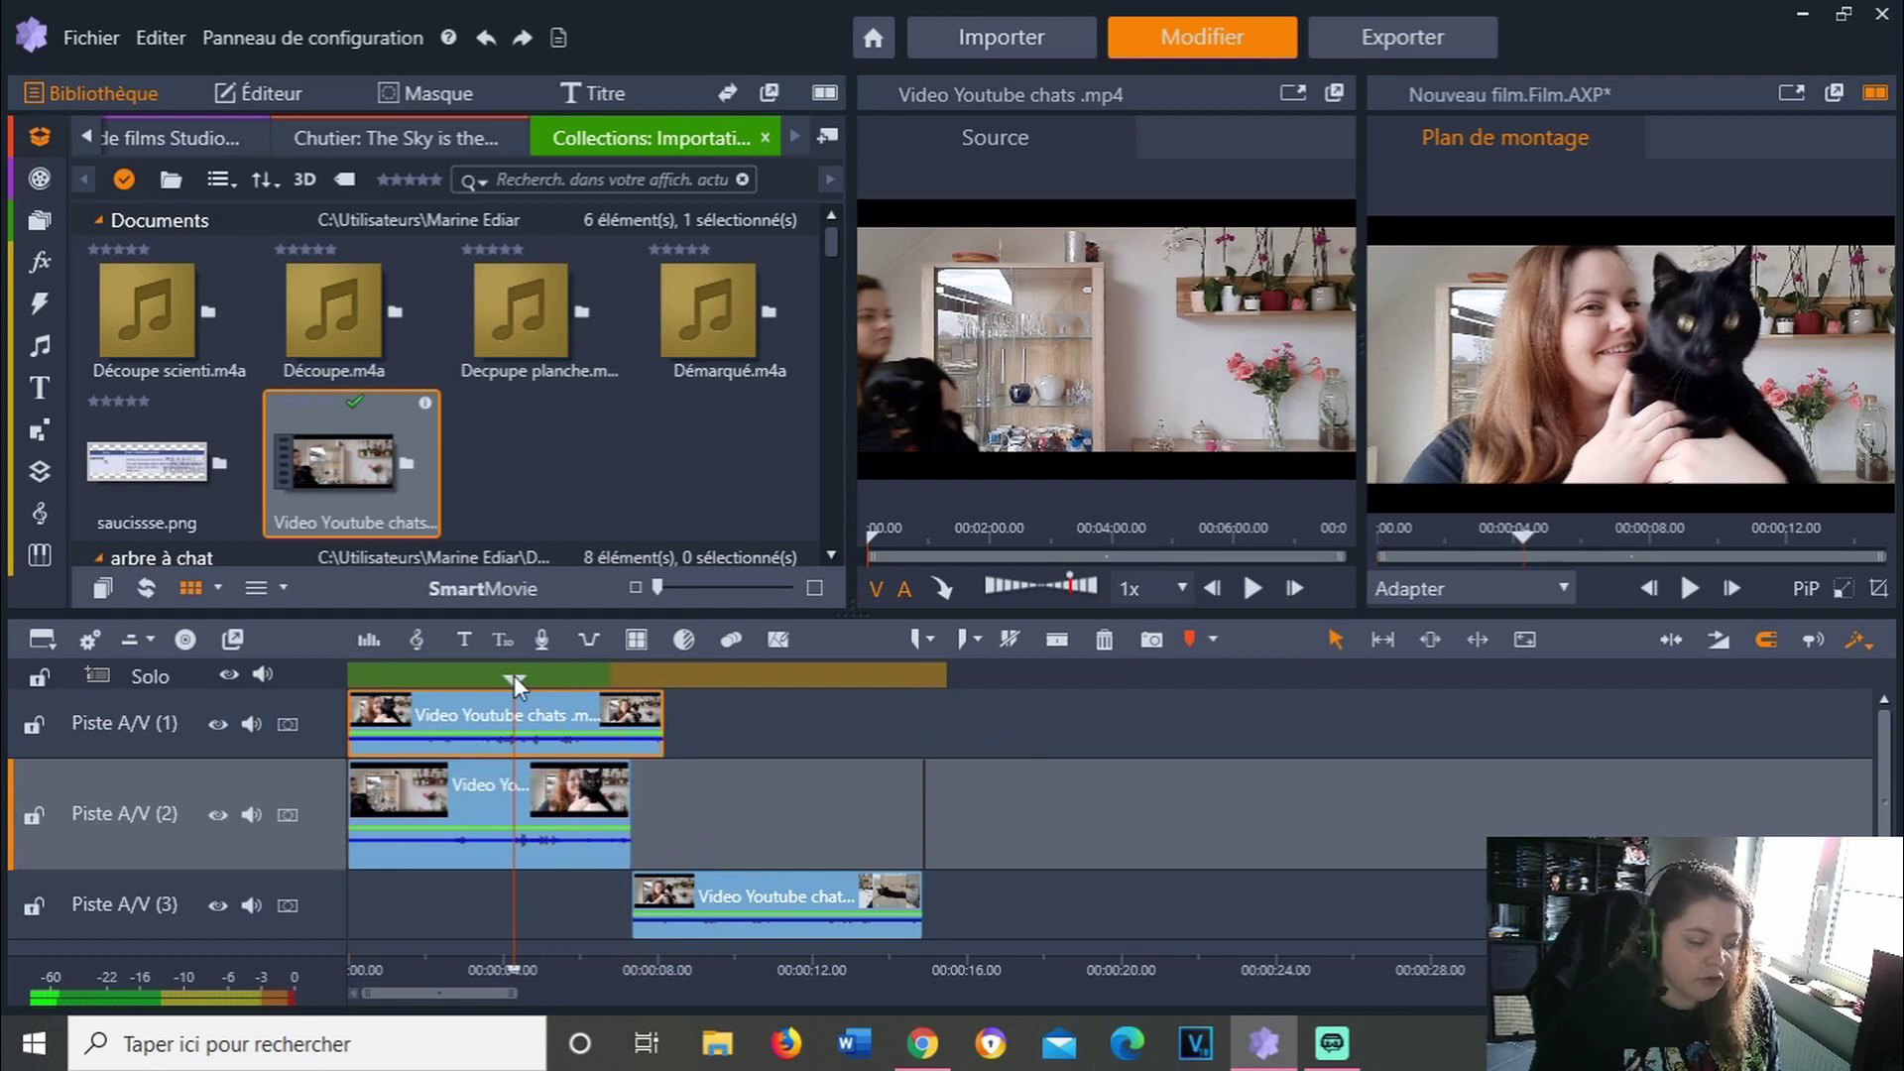
{"action": "left_click", "coordinate": [1055, 640]}
{"action": "left_click", "coordinate": [579, 736]}
{"action": "key", "text": "Delete"}
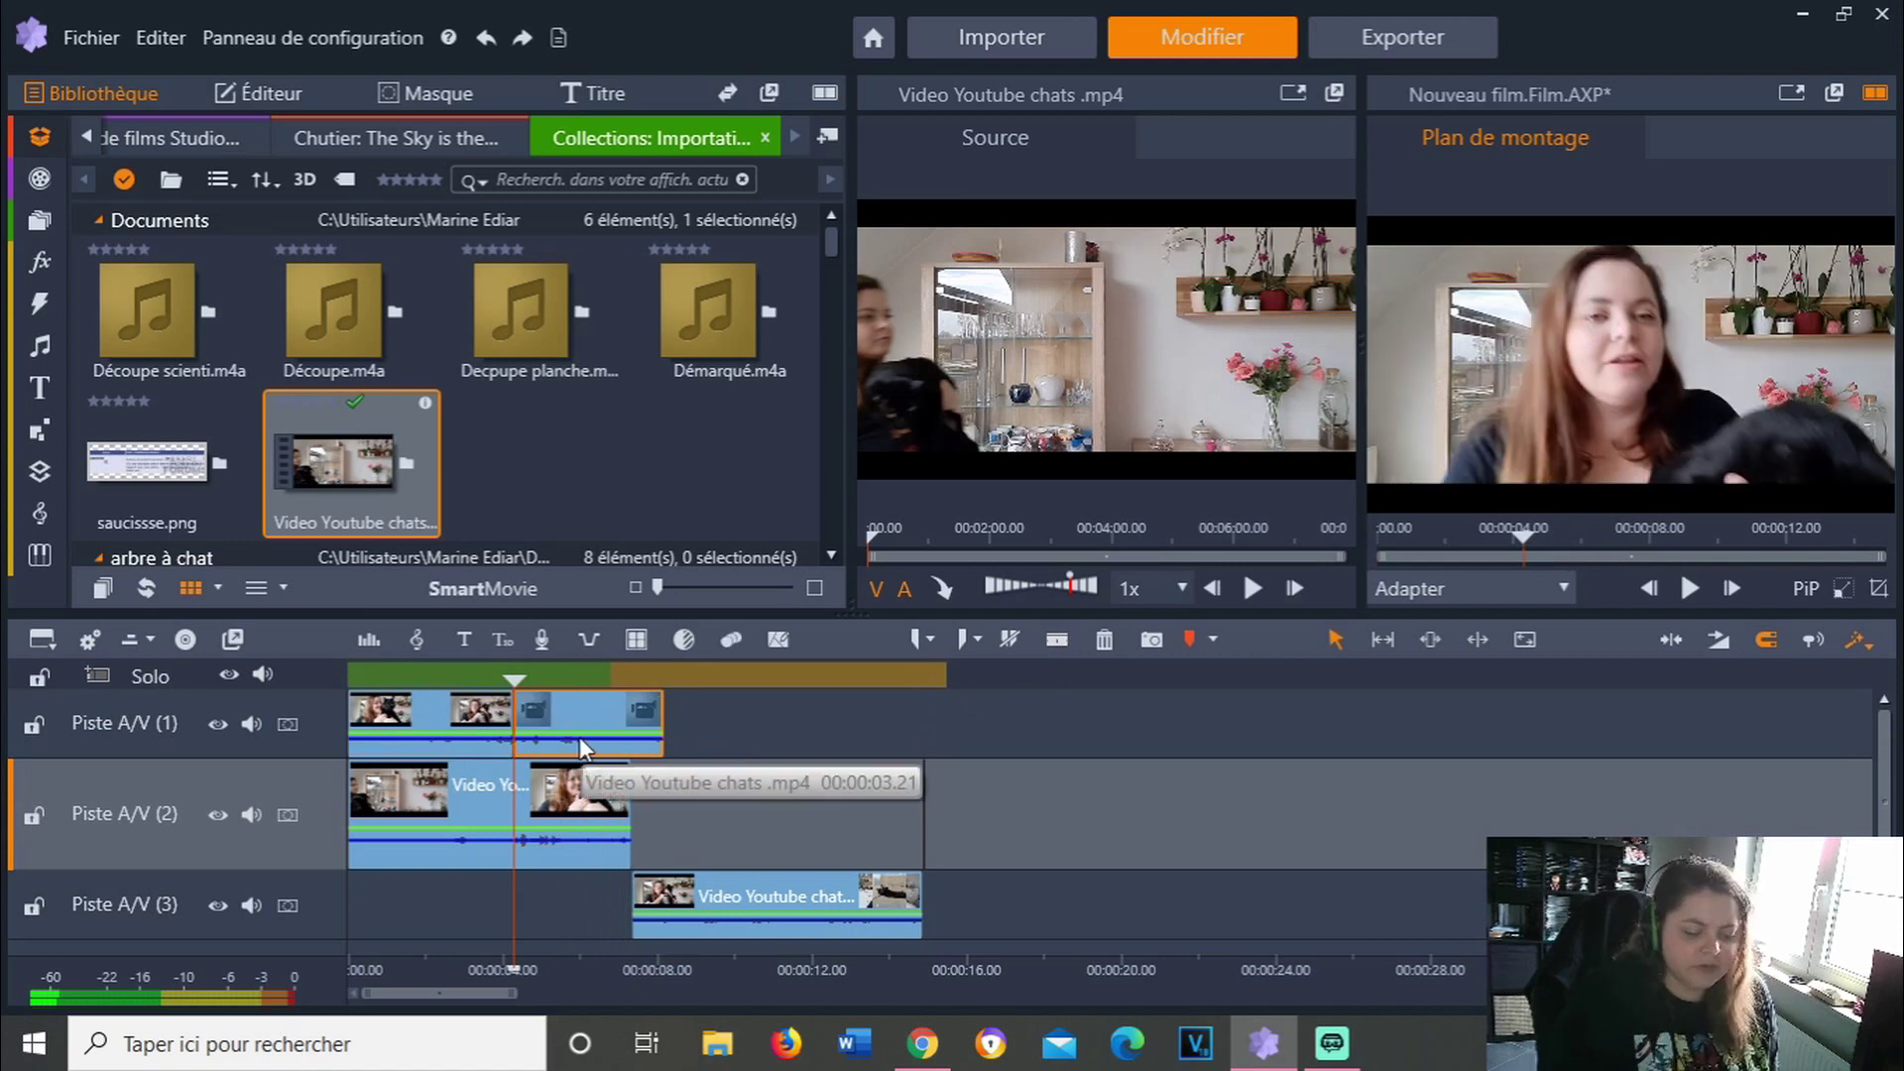
{"action": "left_click", "coordinate": [607, 813]}
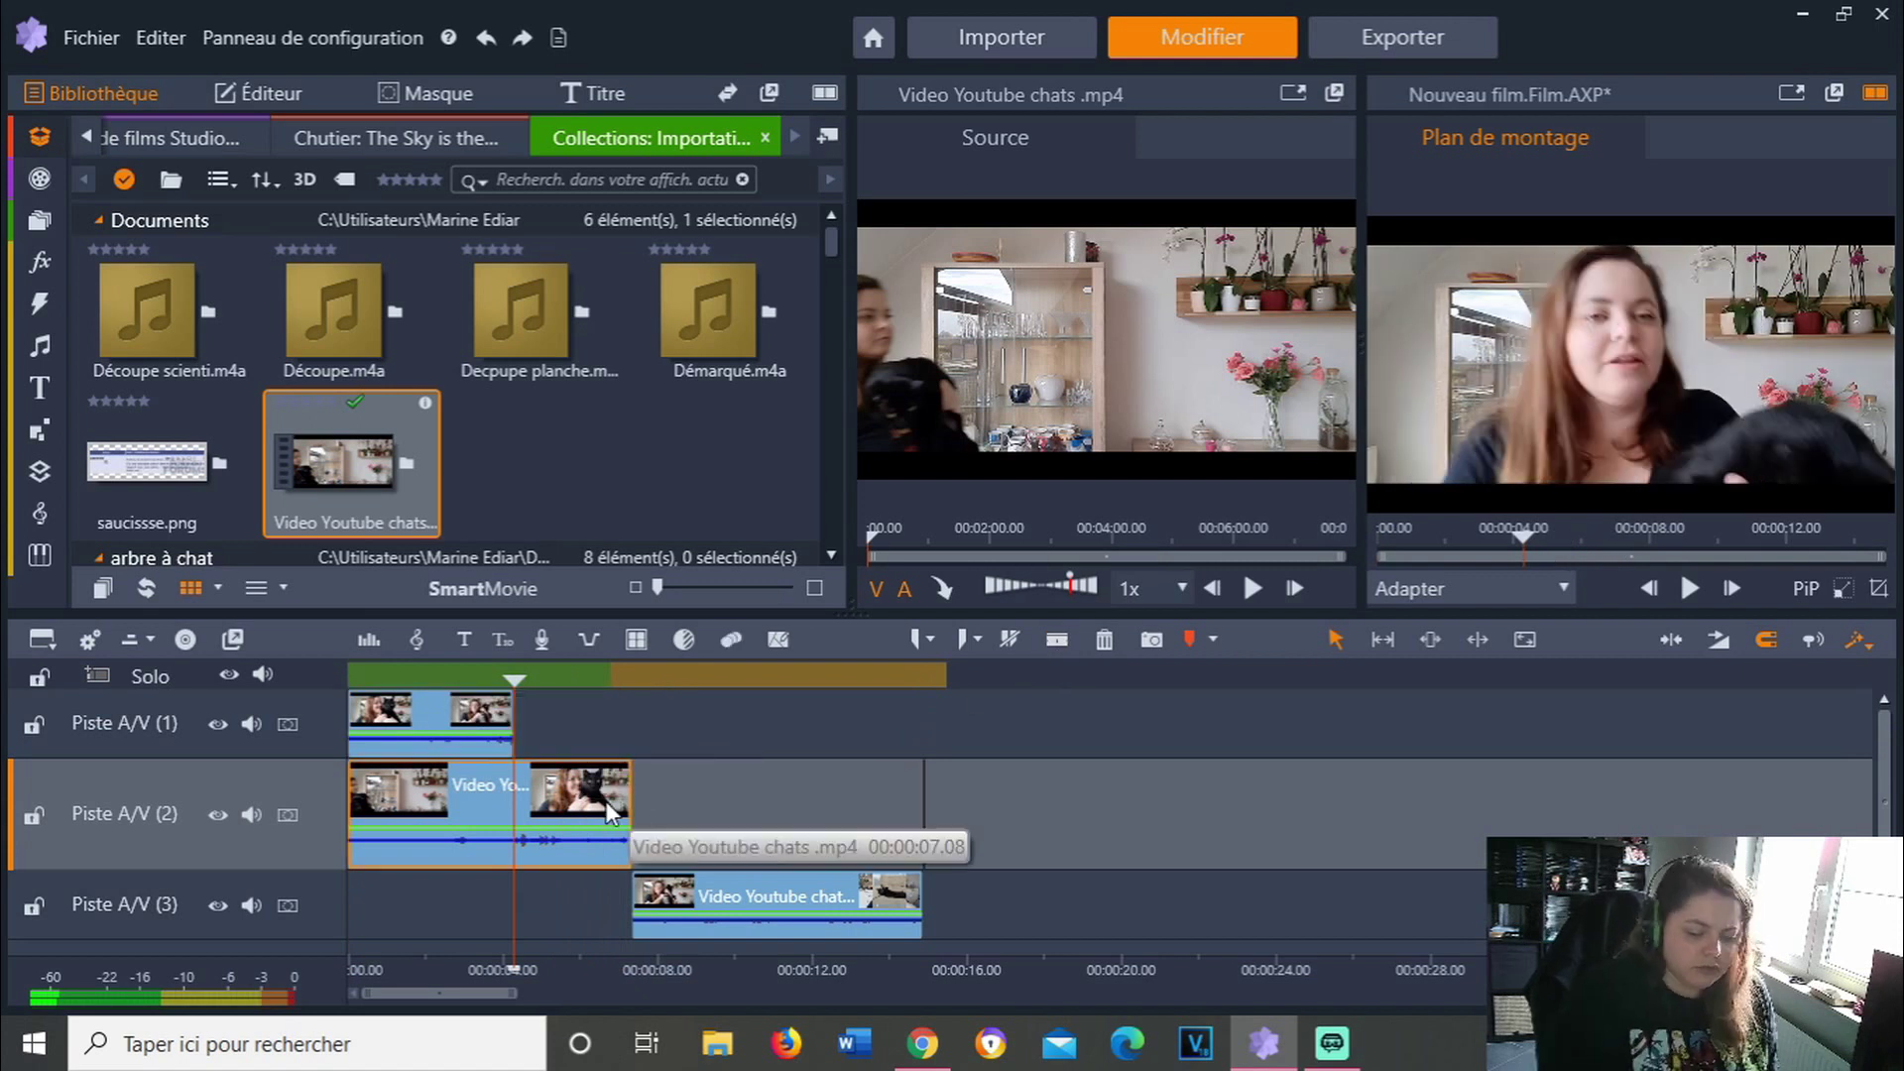
{"action": "key", "text": "Delete"}
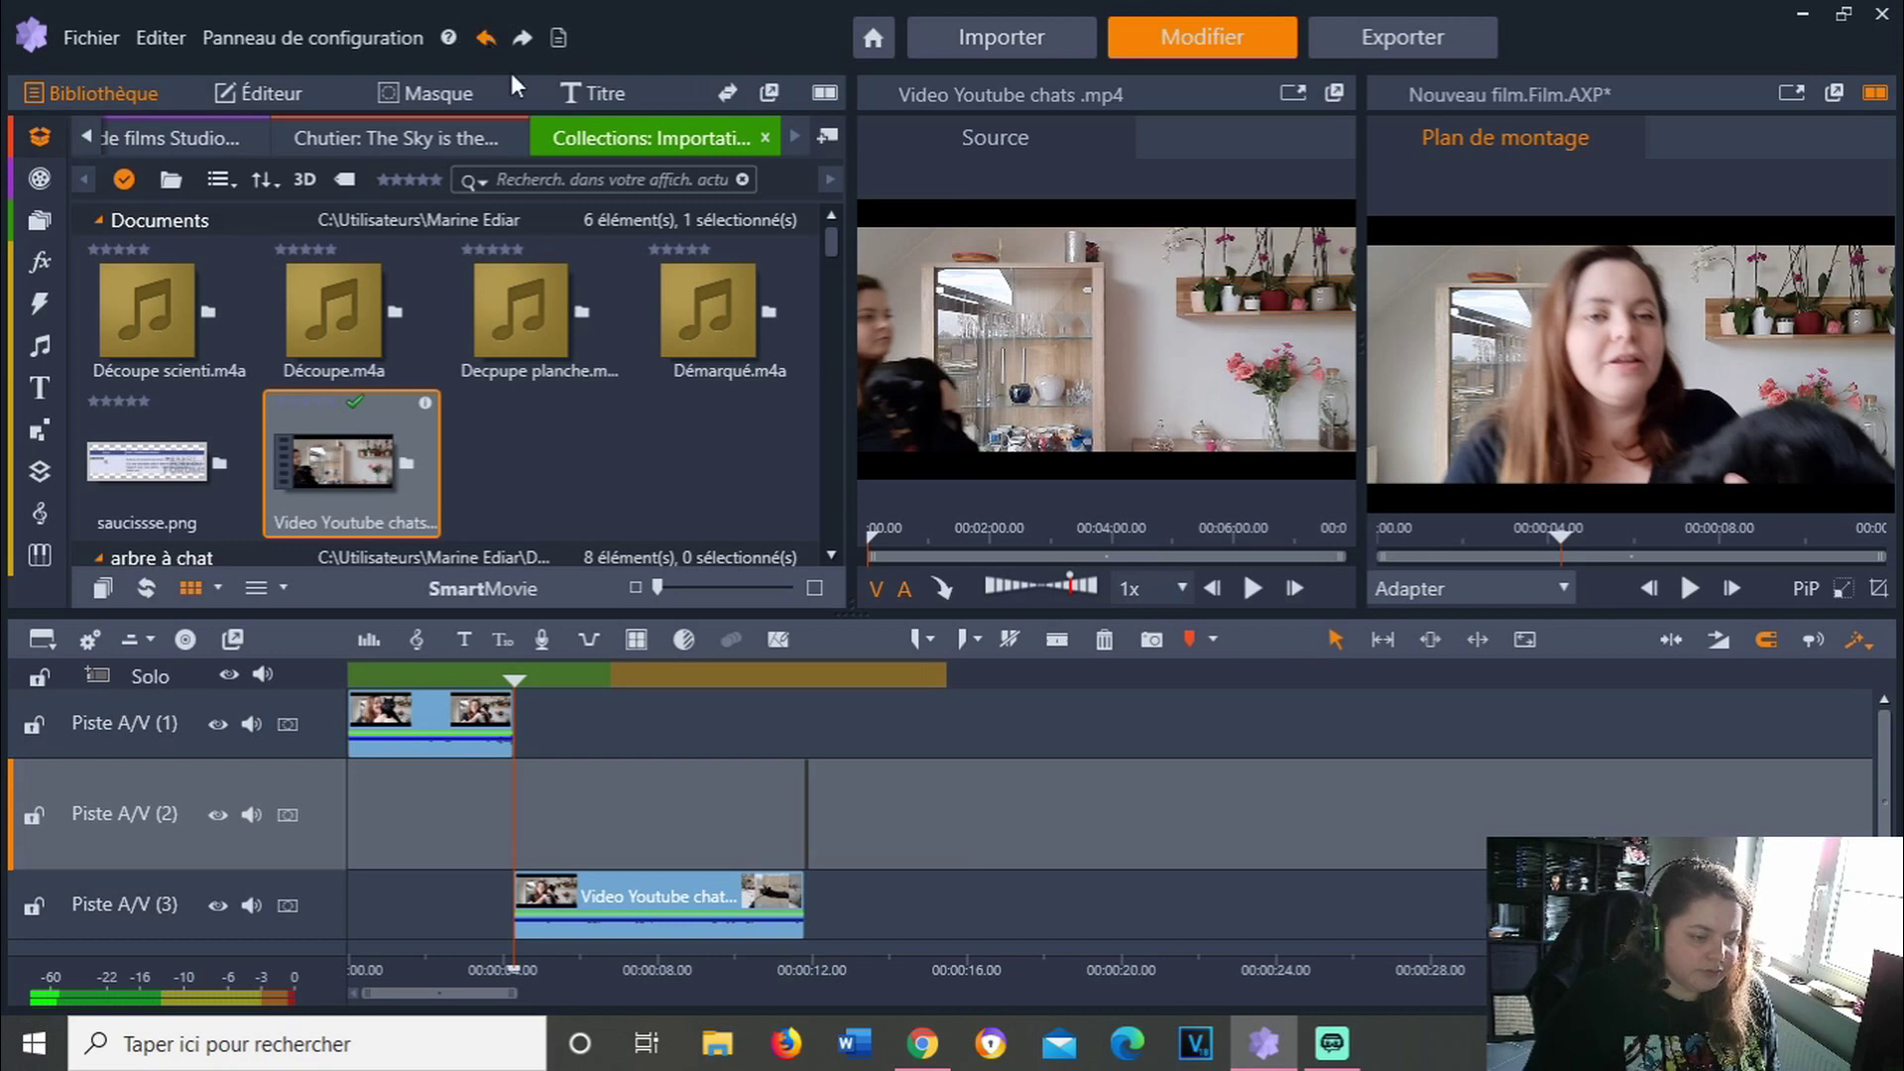
{"action": "left_click", "coordinate": [486, 39]}
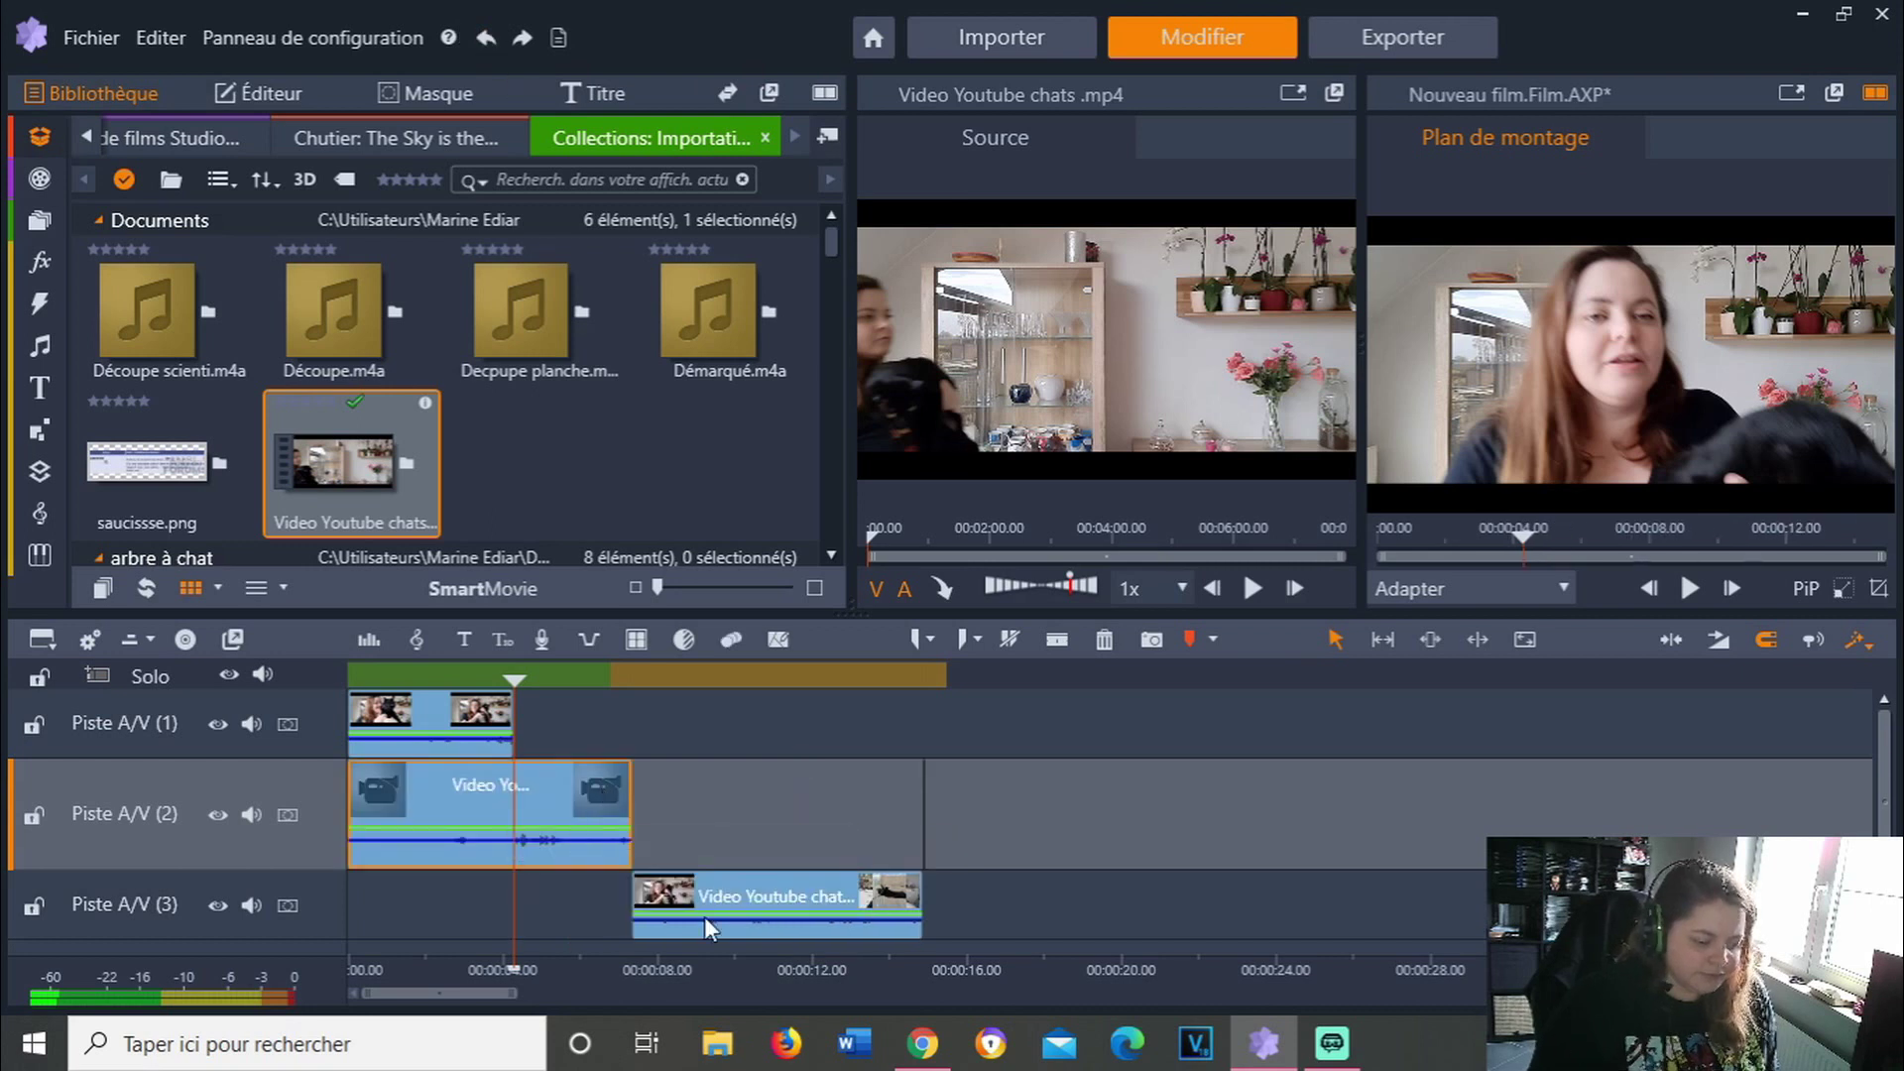
Split the Piste A/V (2) clip where the Piste A/V (1) clip ends and delete the remaining part
{"action": "key", "text": "Home"}
{"action": "left_click", "coordinate": [511, 678]}
{"action": "left_click", "coordinate": [1056, 643]}
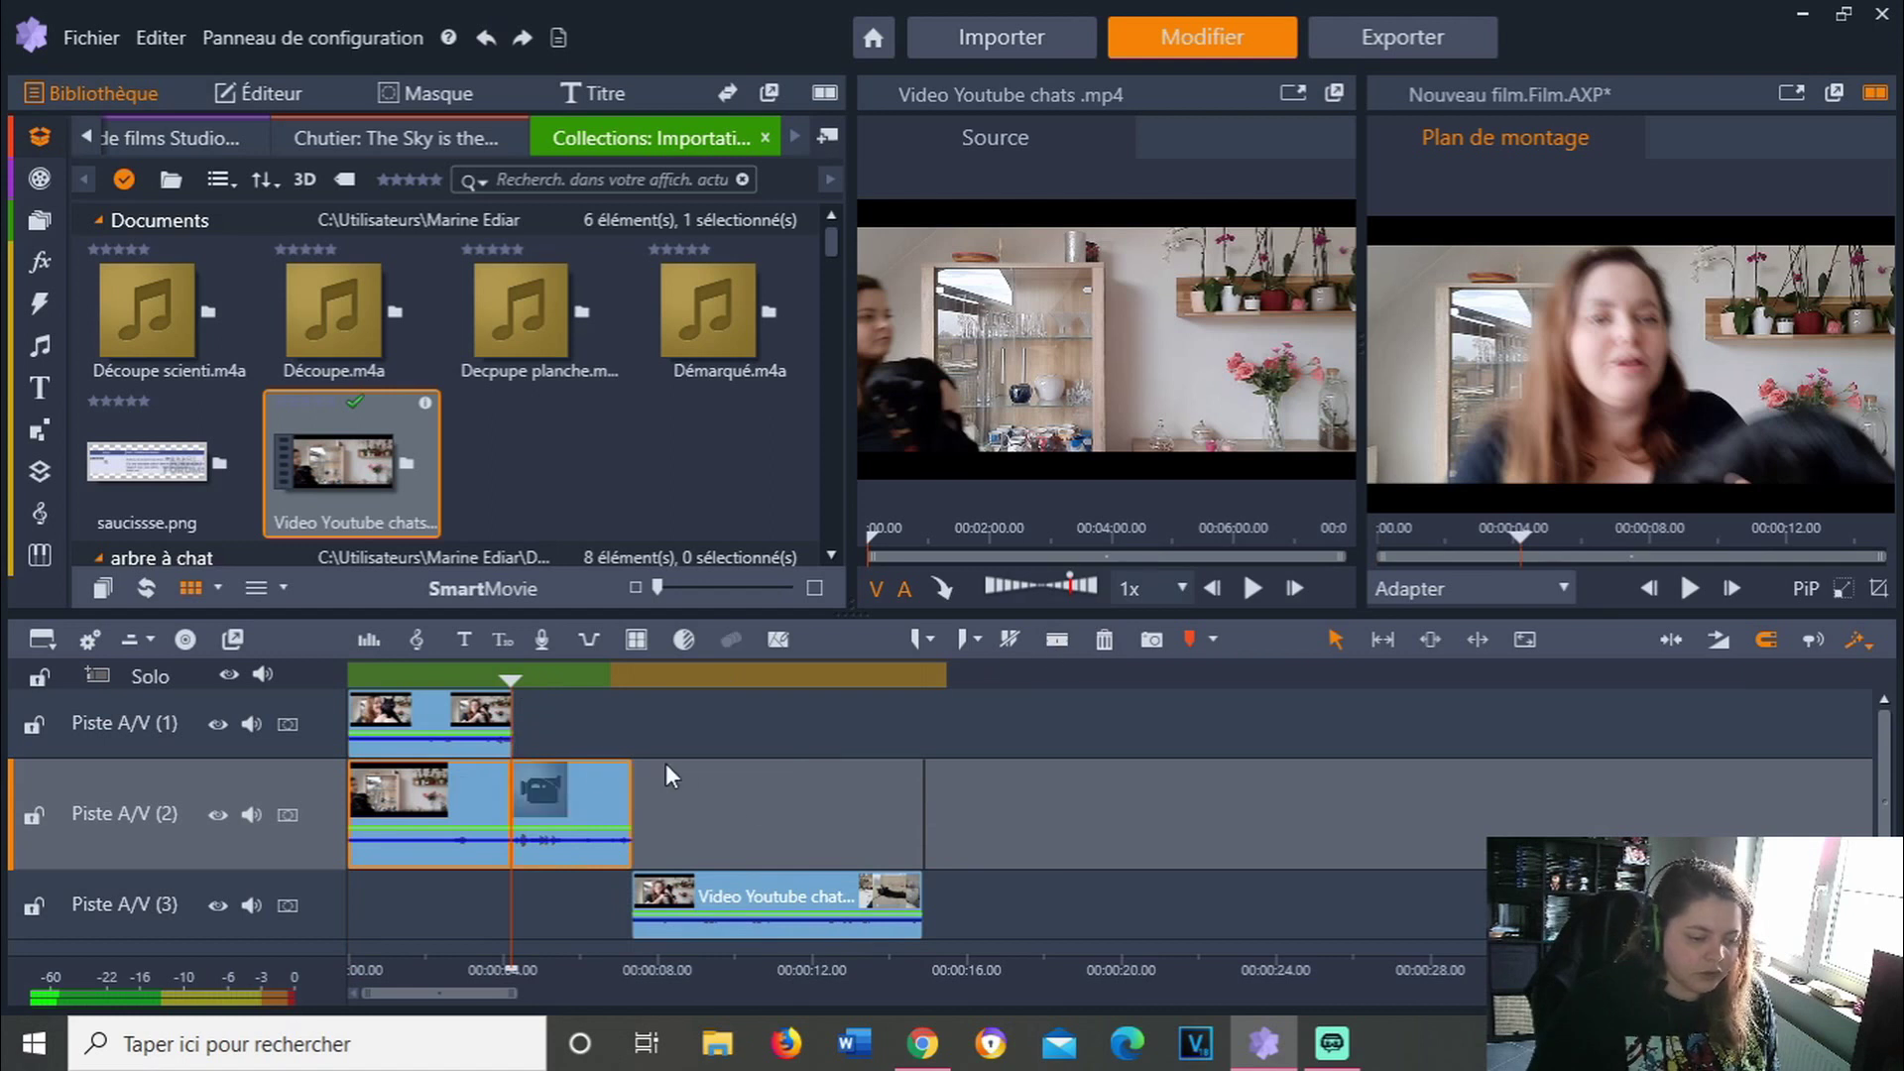
{"action": "key", "text": "Delete"}
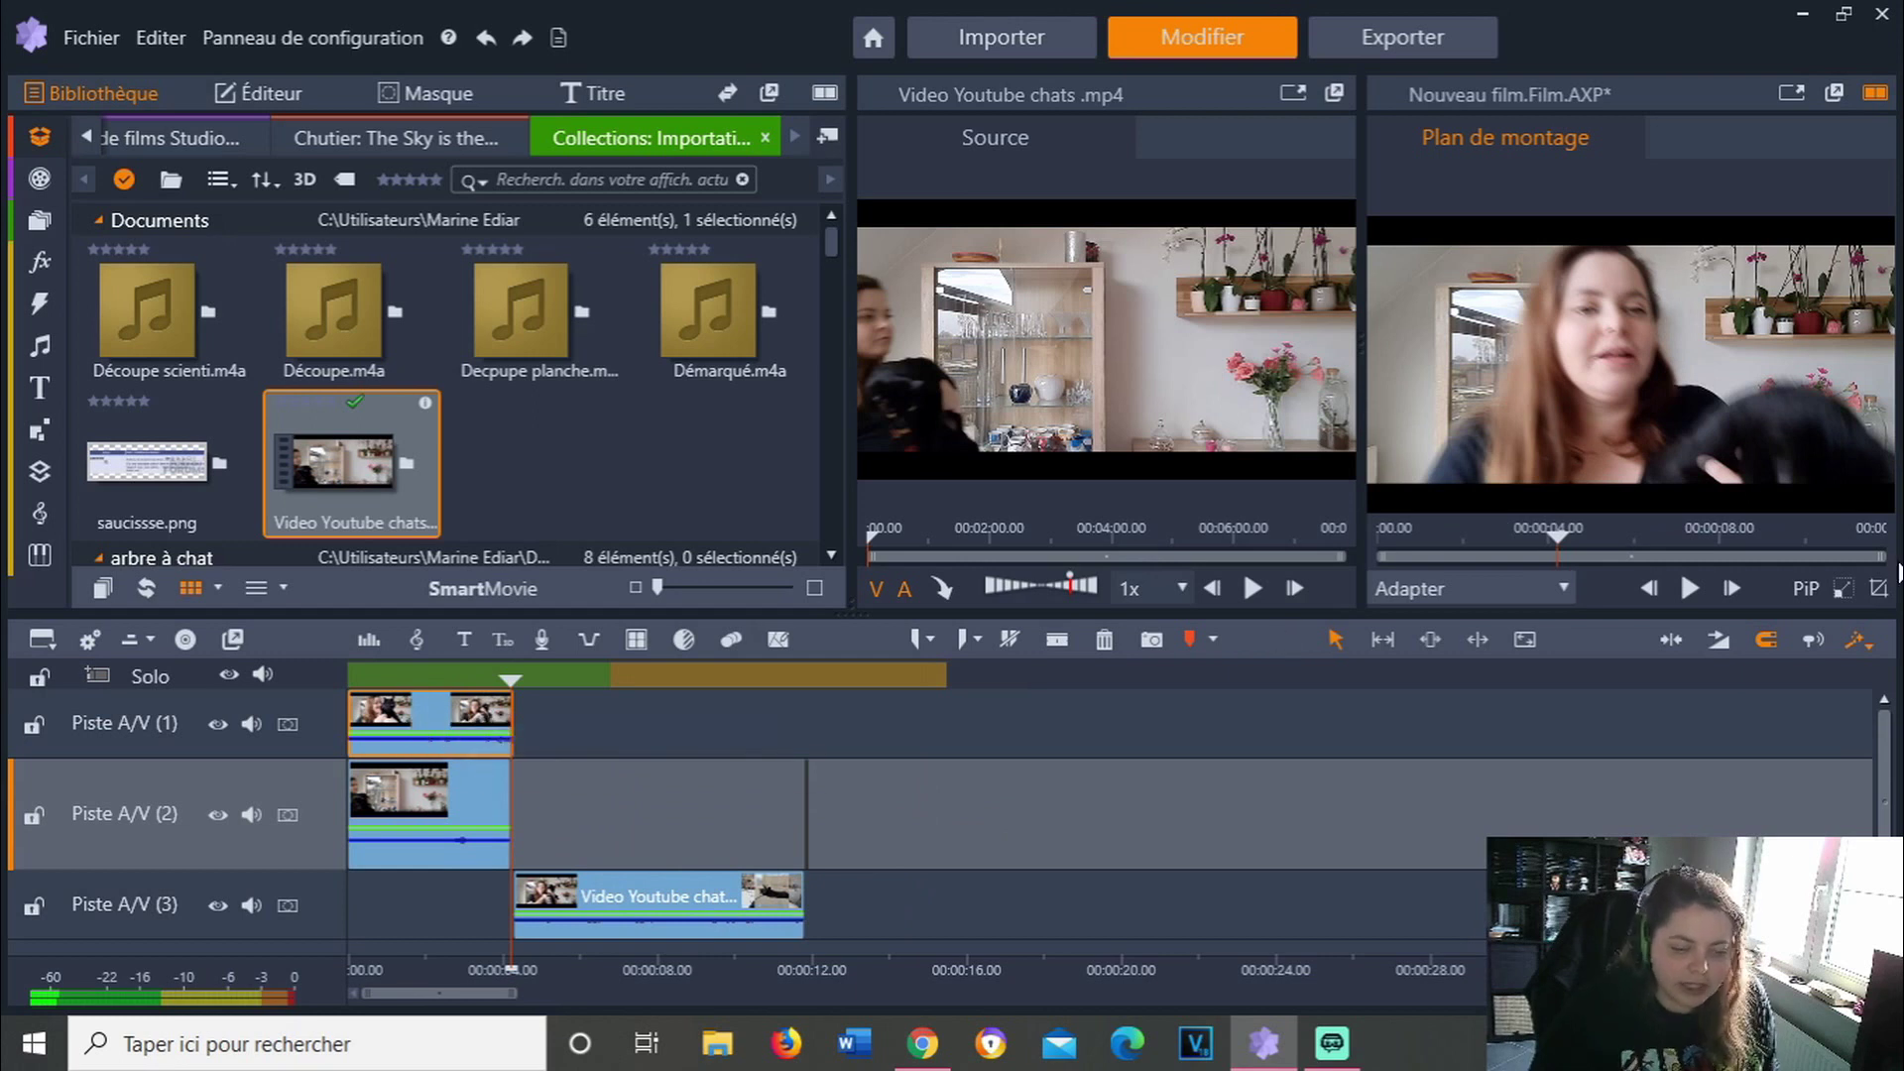
Shrink the Piste A/V (1) clip into a picture-in-picture, tilt it clockwise and place it in the upper-left part of the frame
{"action": "left_click", "coordinate": [1843, 591]}
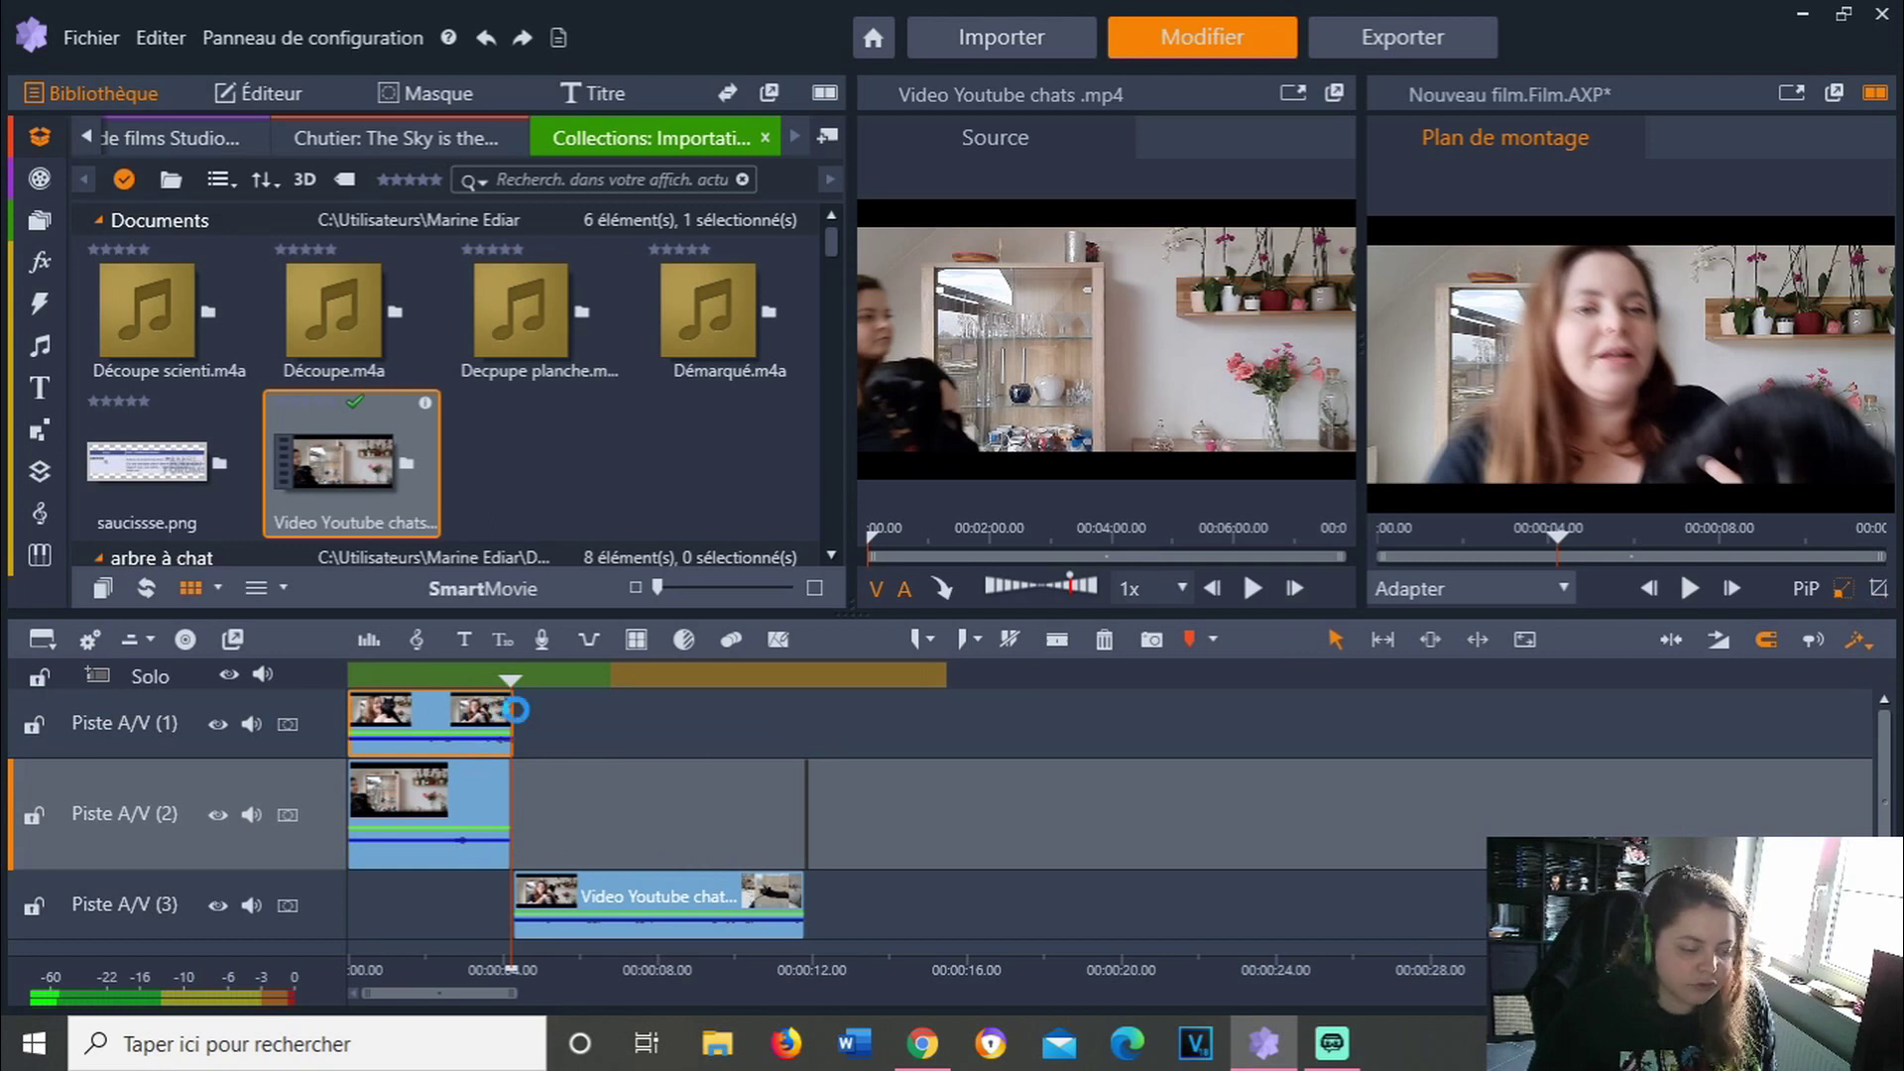
{"action": "left_click_drag", "start_coordinate": [1890, 511], "coordinate": [1575, 329]}
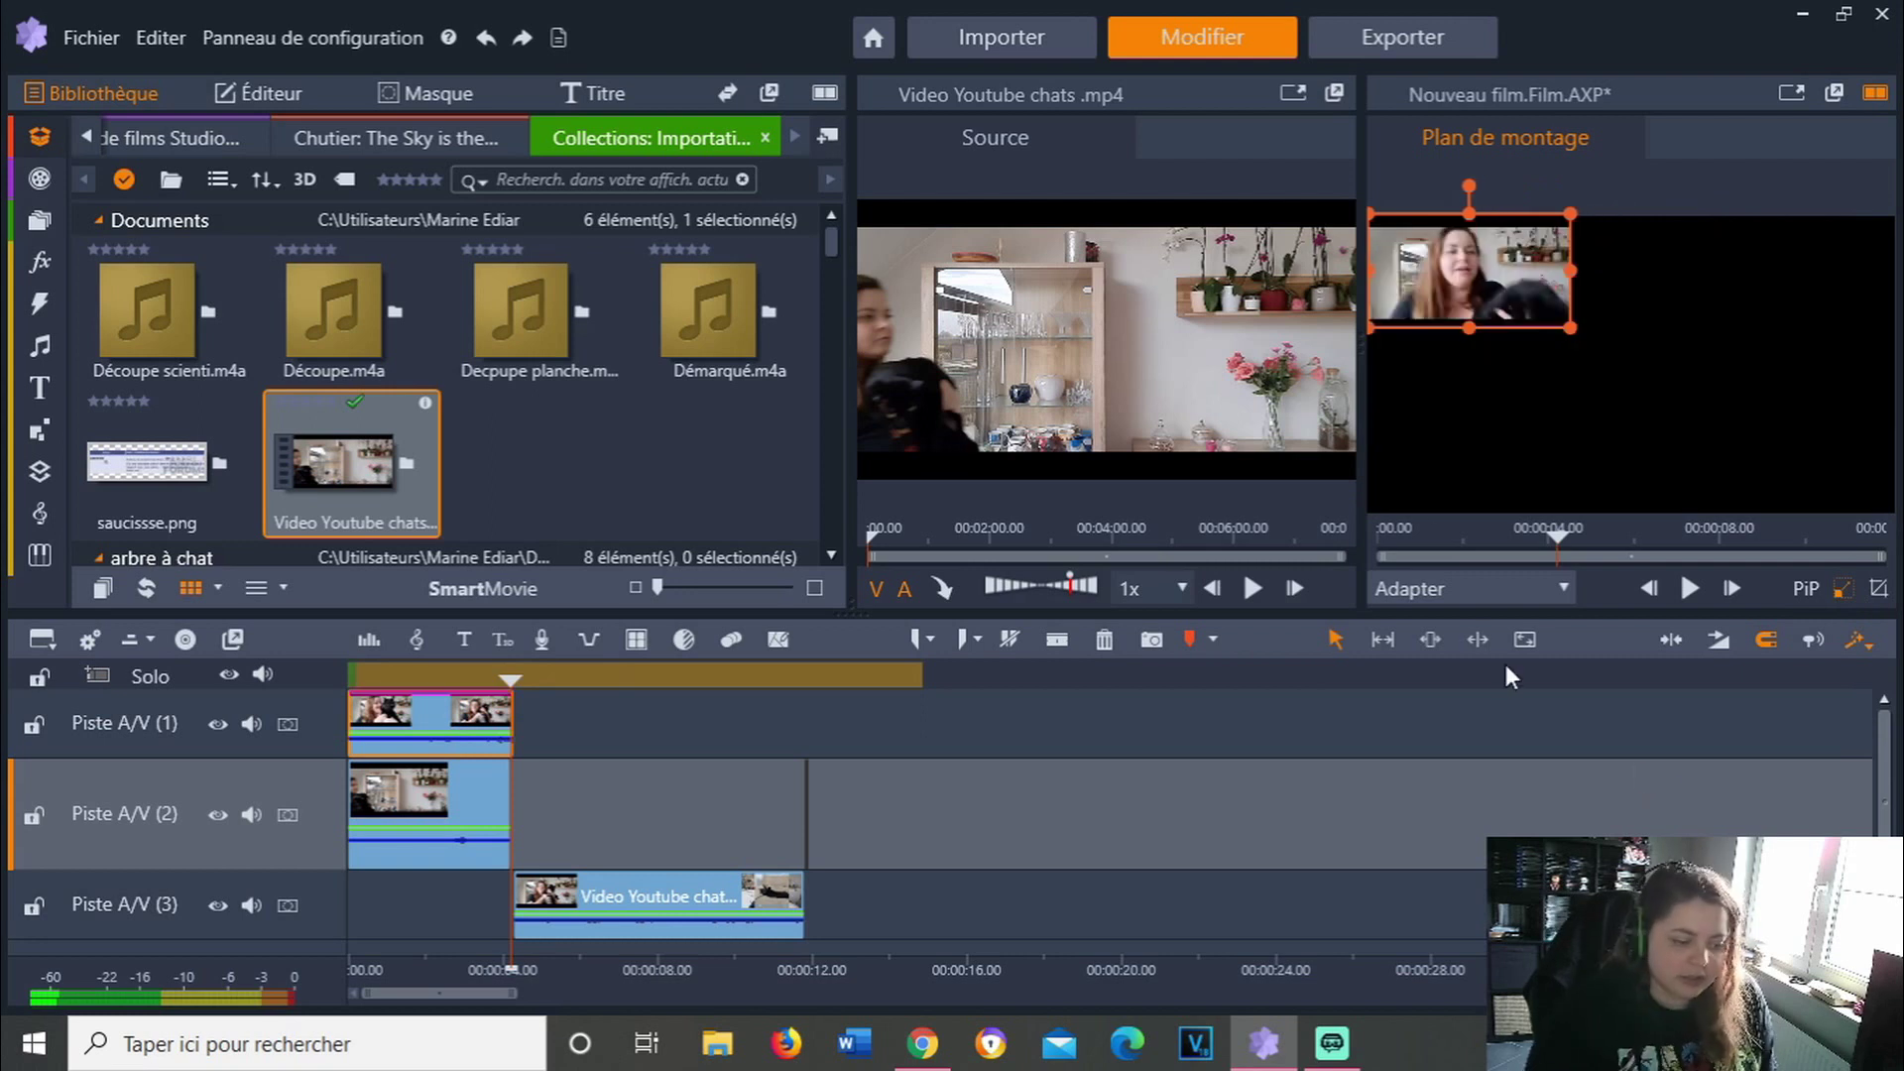
{"action": "left_click_drag", "start_coordinate": [1464, 188], "coordinate": [1492, 206]}
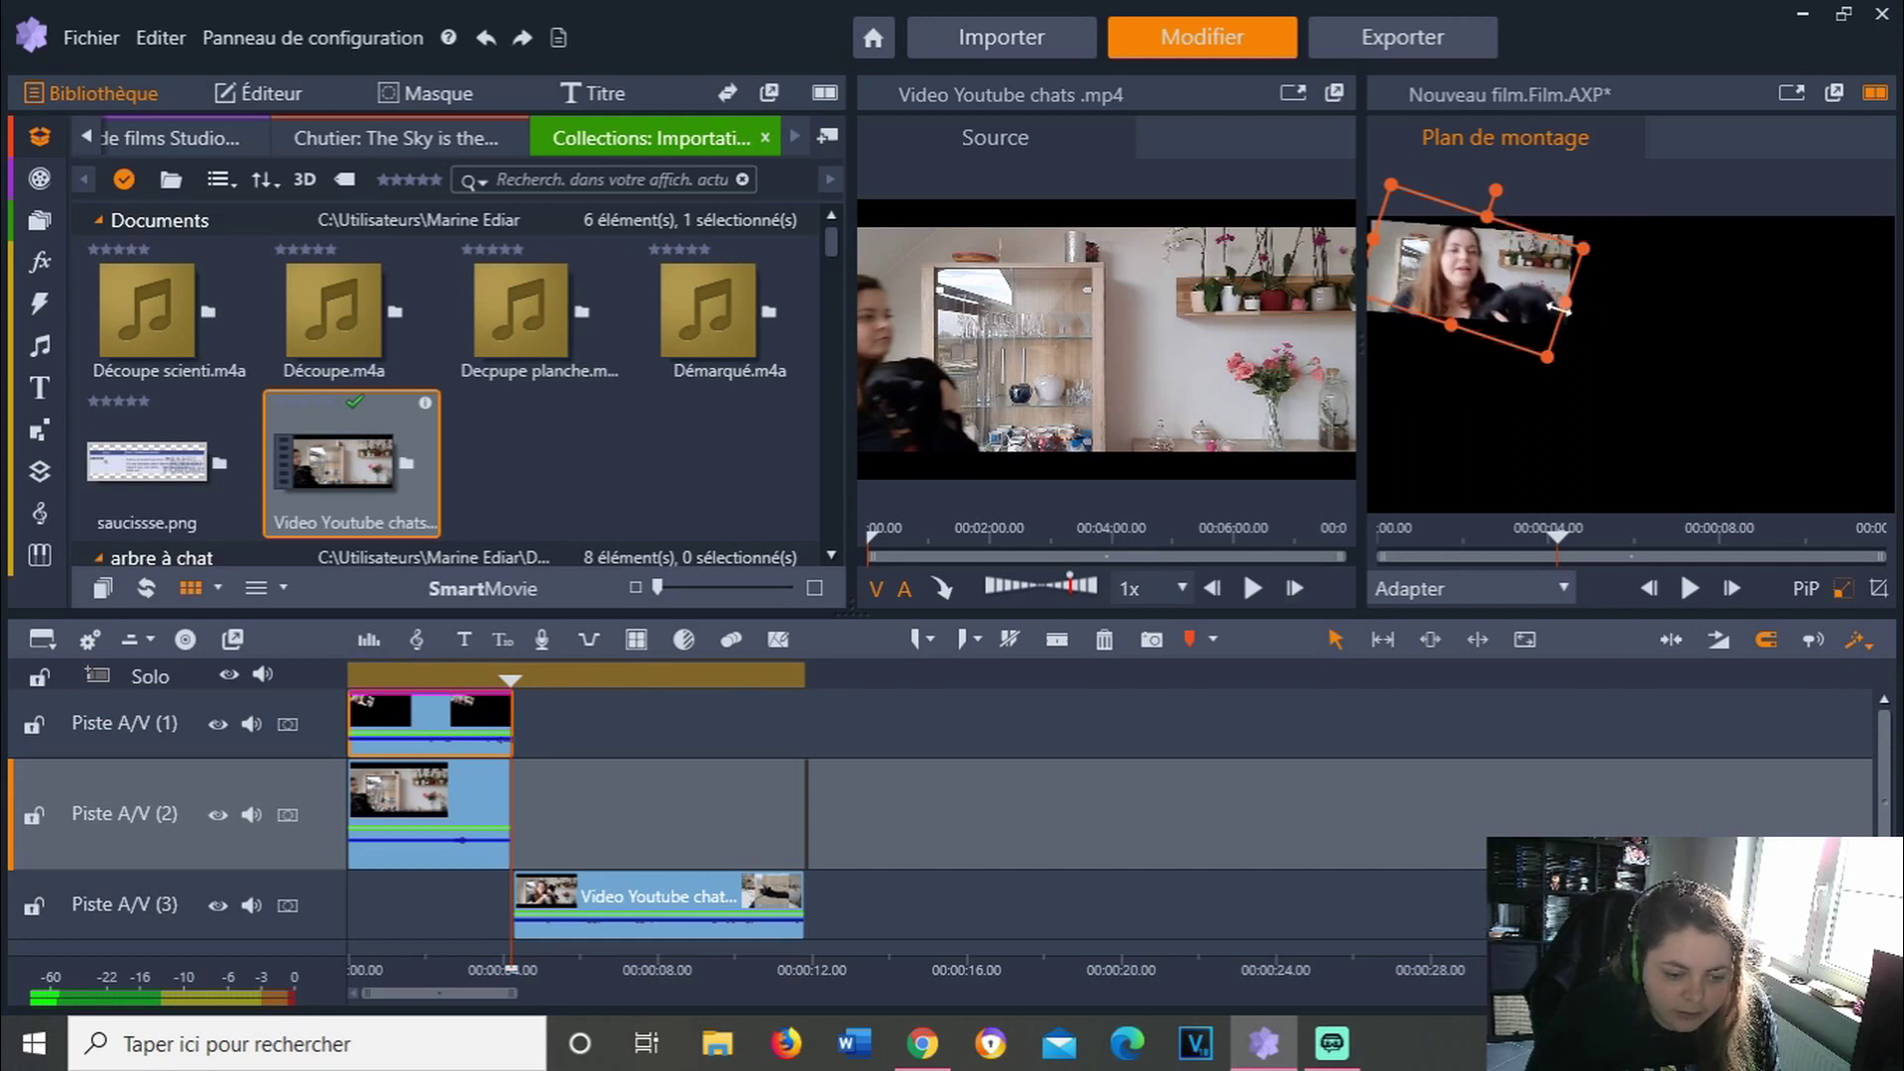
{"action": "left_click_drag", "start_coordinate": [1579, 295], "coordinate": [1604, 334]}
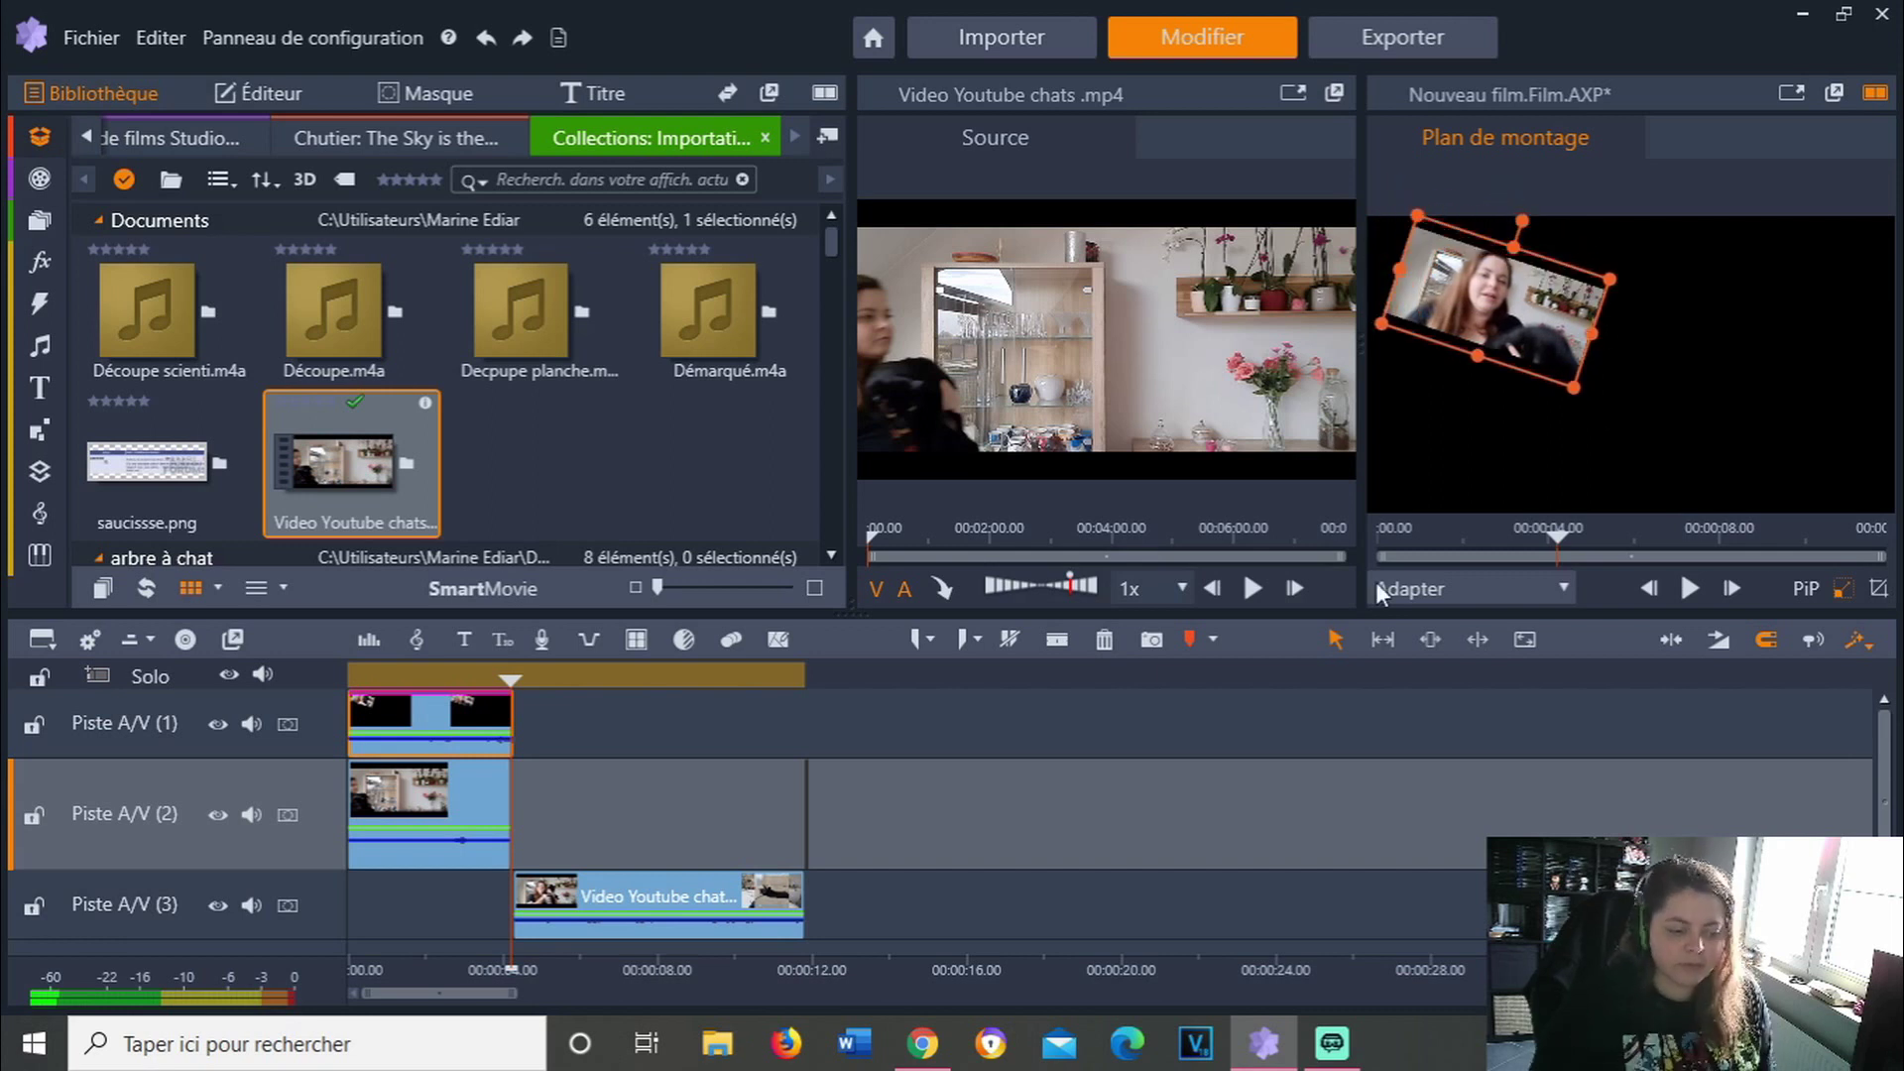
{"action": "left_click", "coordinate": [362, 674]}
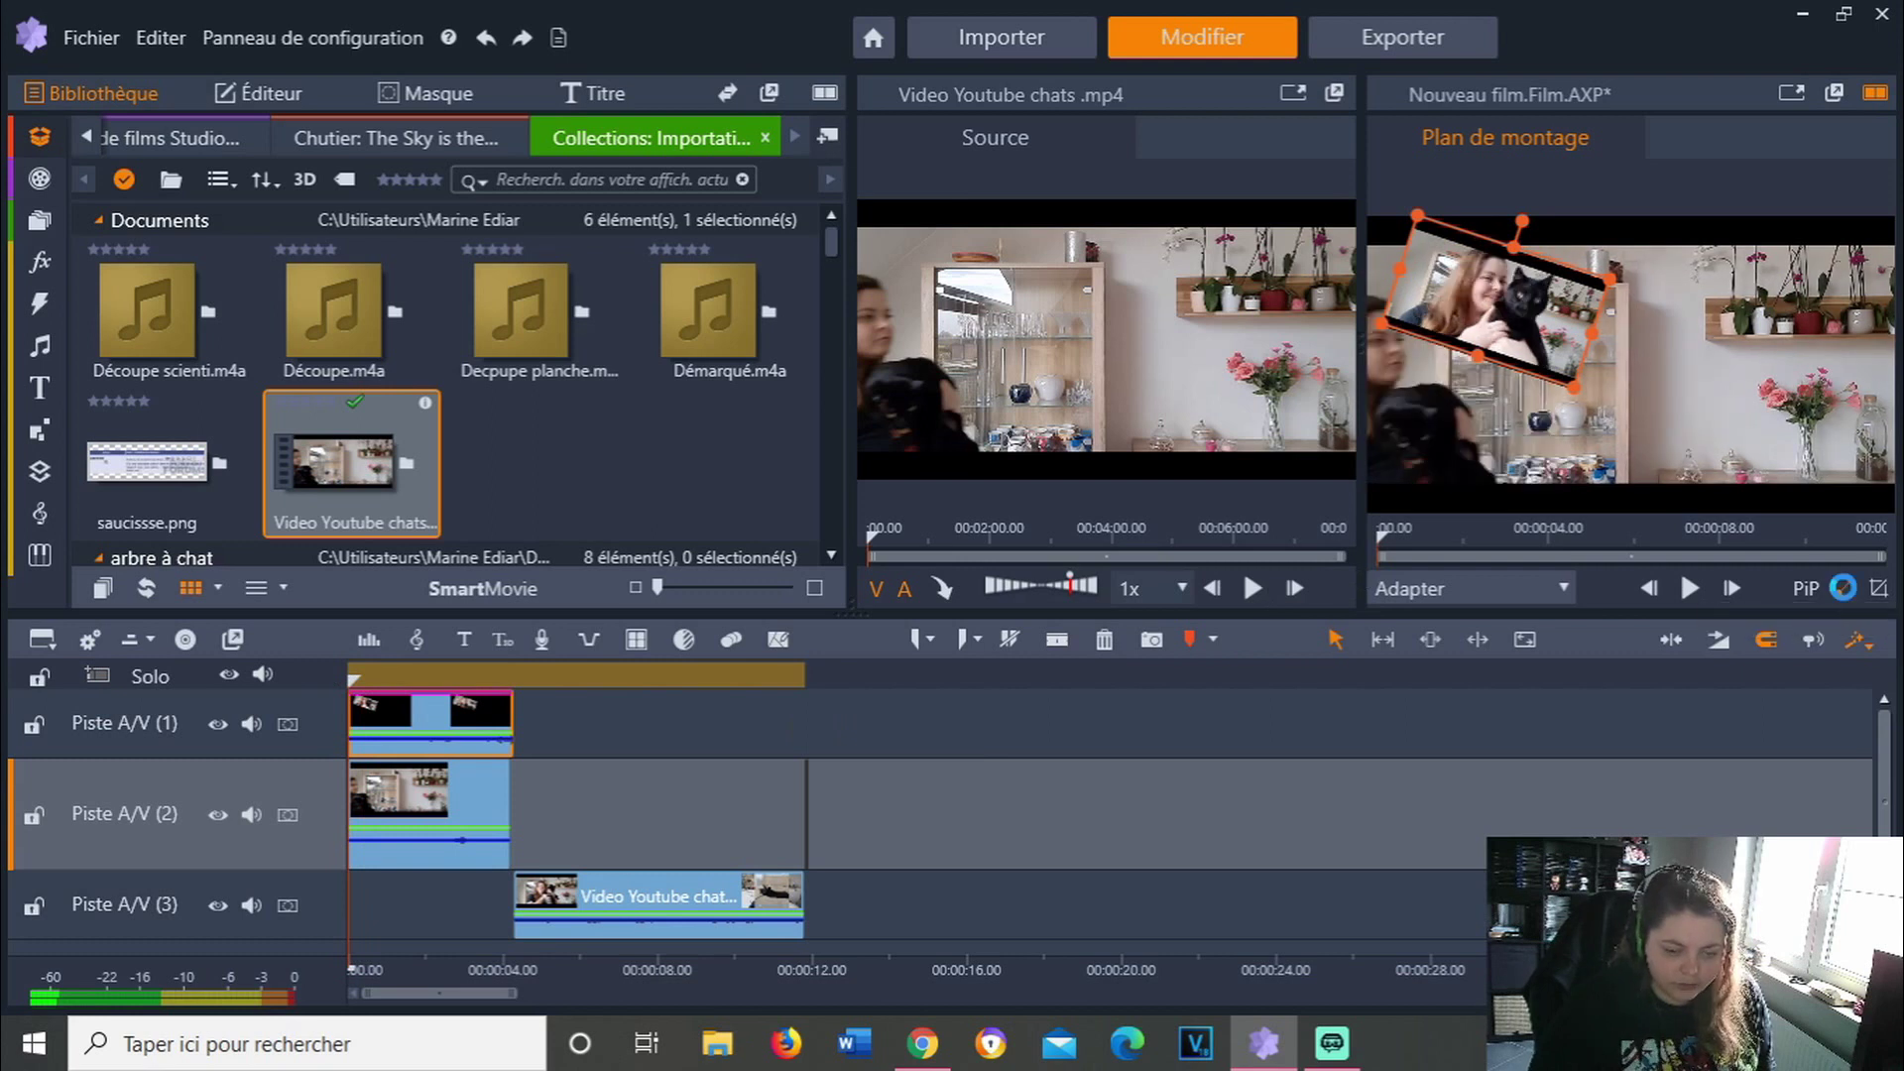
{"action": "left_click", "coordinate": [1843, 587]}
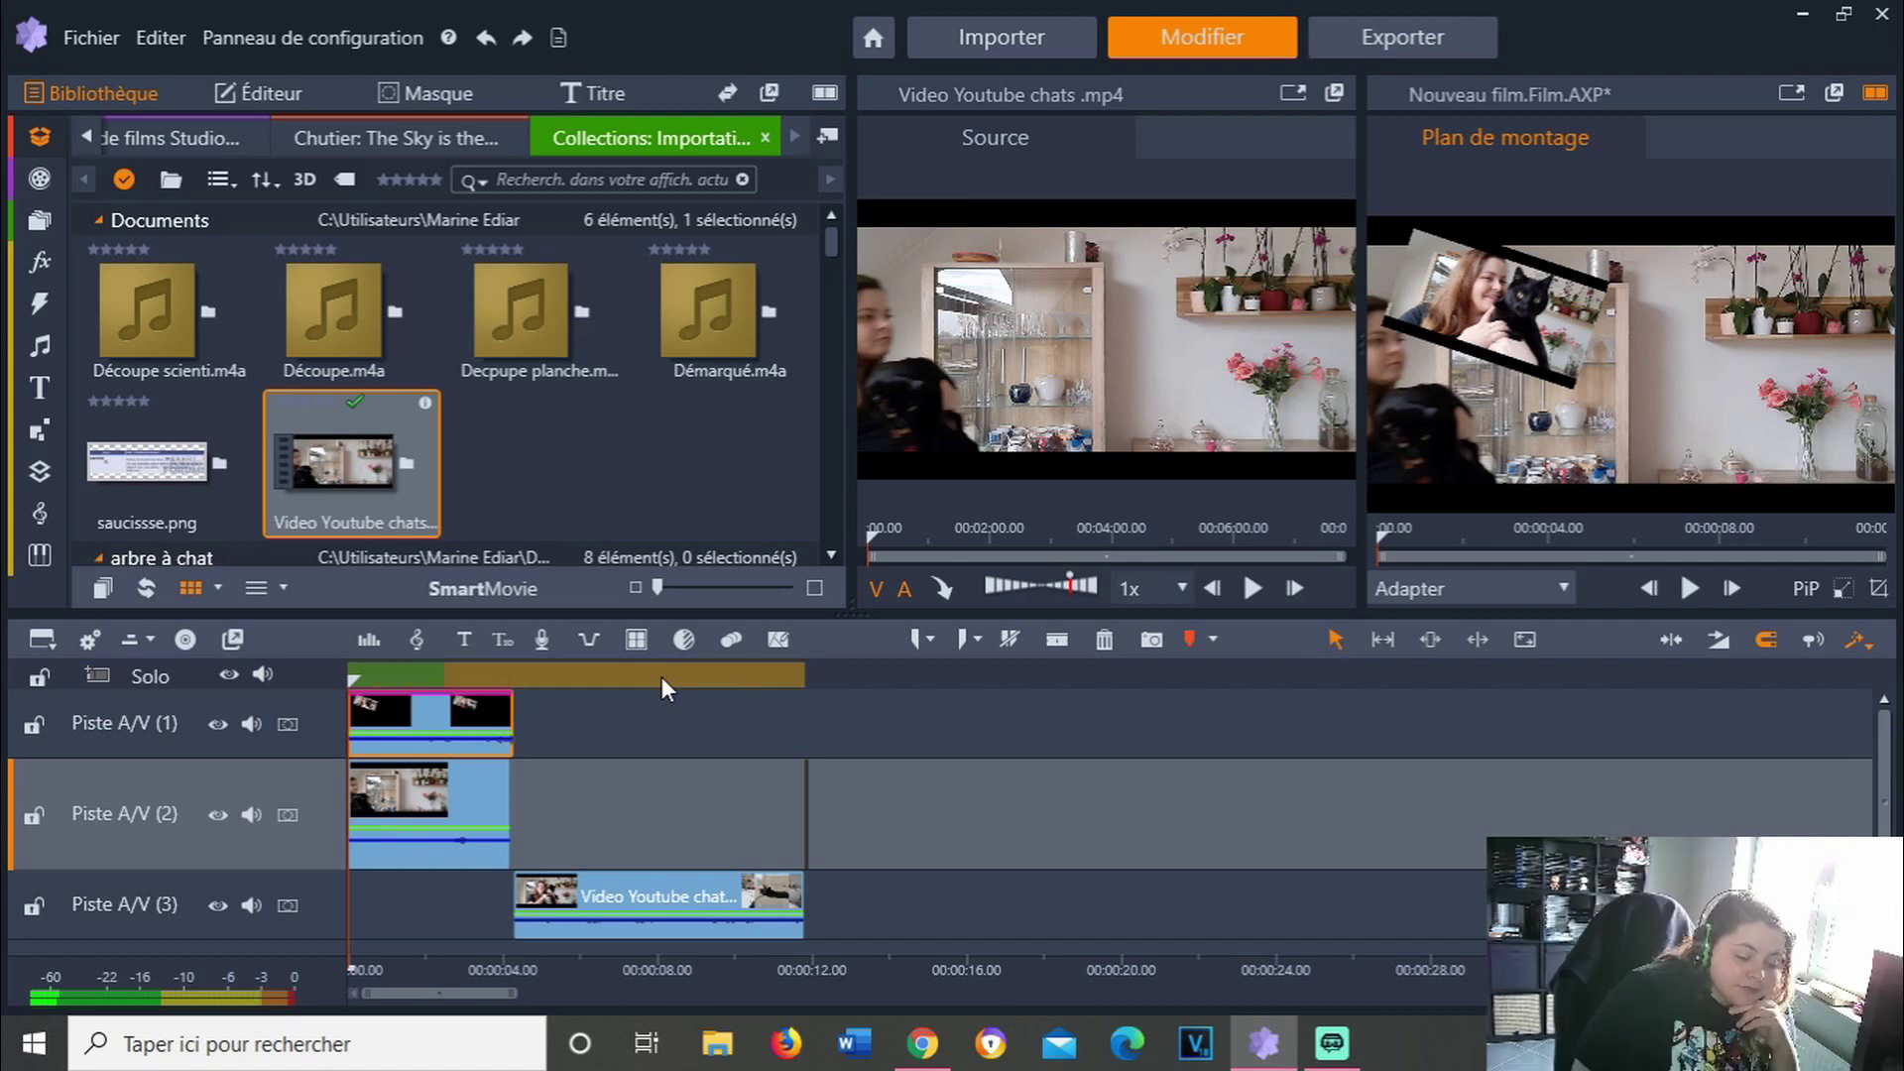
Look at the tracks' audio mixer controls and play back the opening of the montage from the start
{"action": "left_click", "coordinate": [367, 641]}
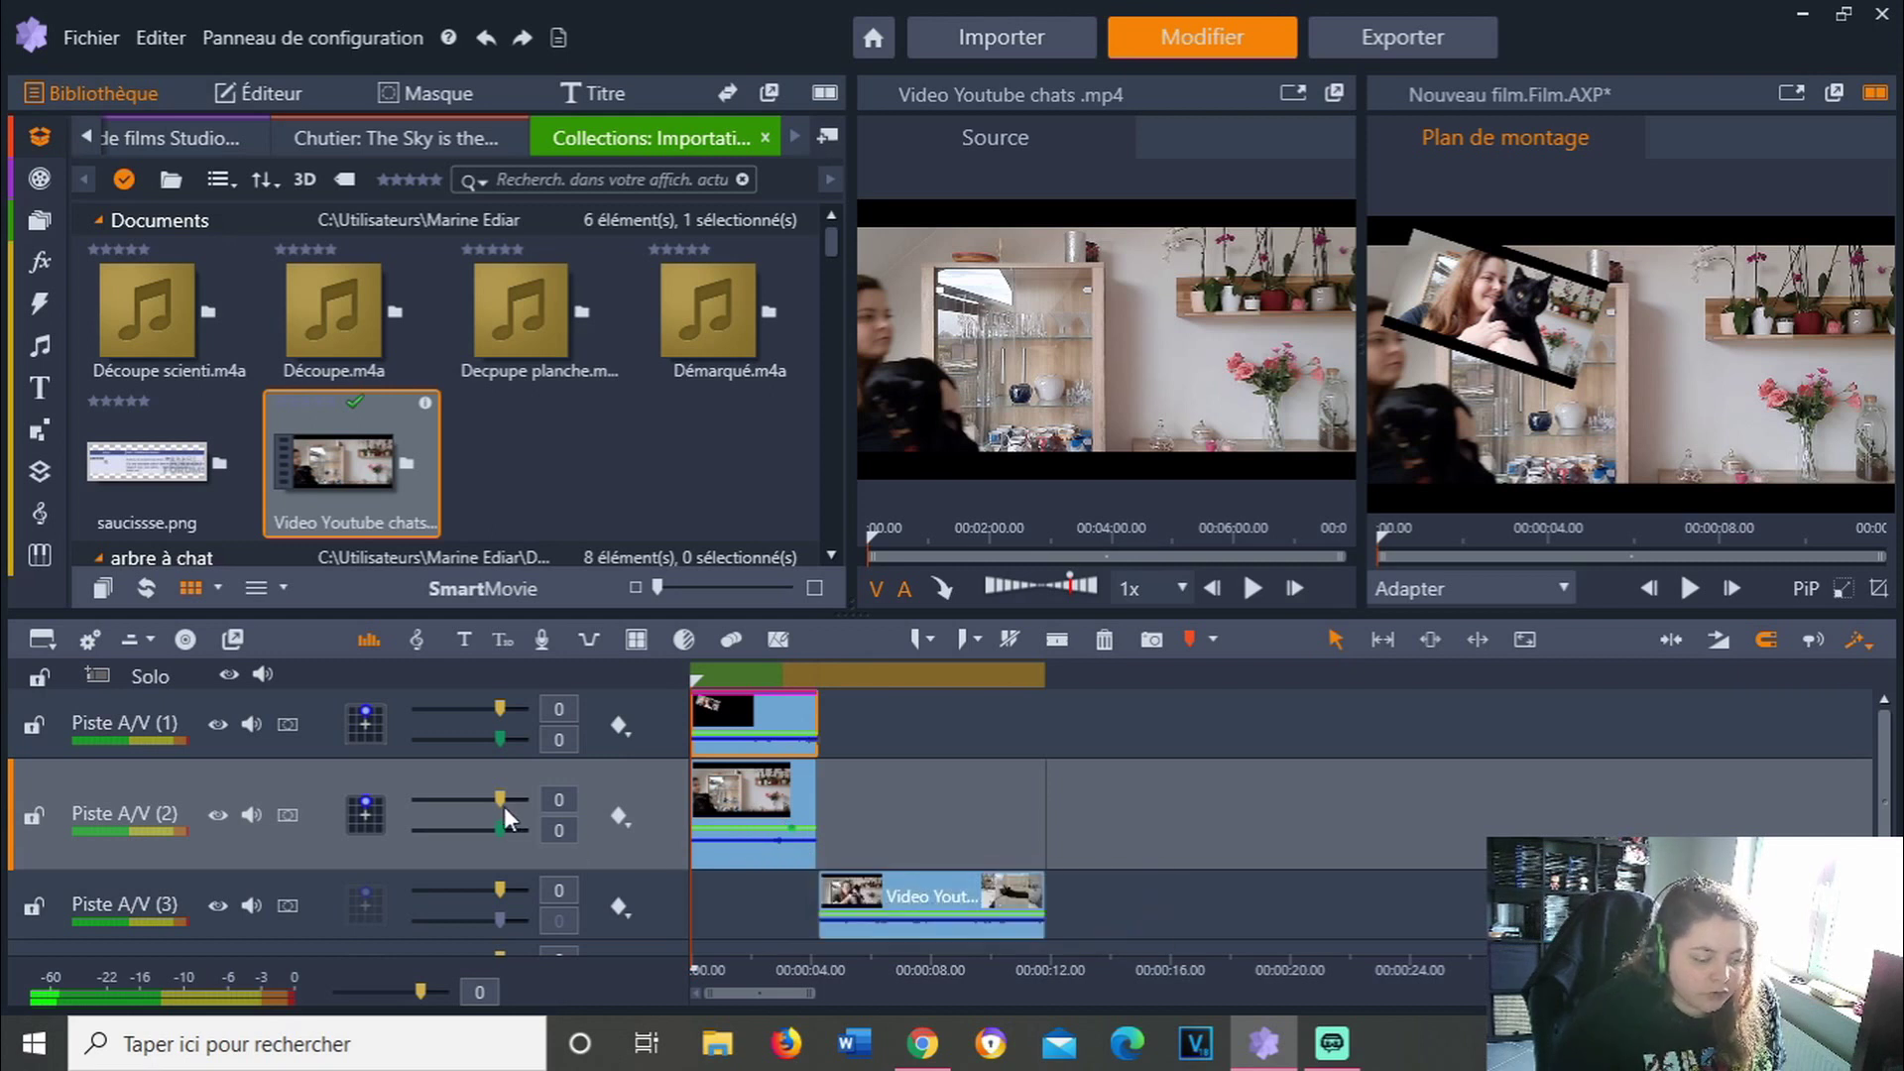
{"action": "left_click", "coordinate": [383, 639]}
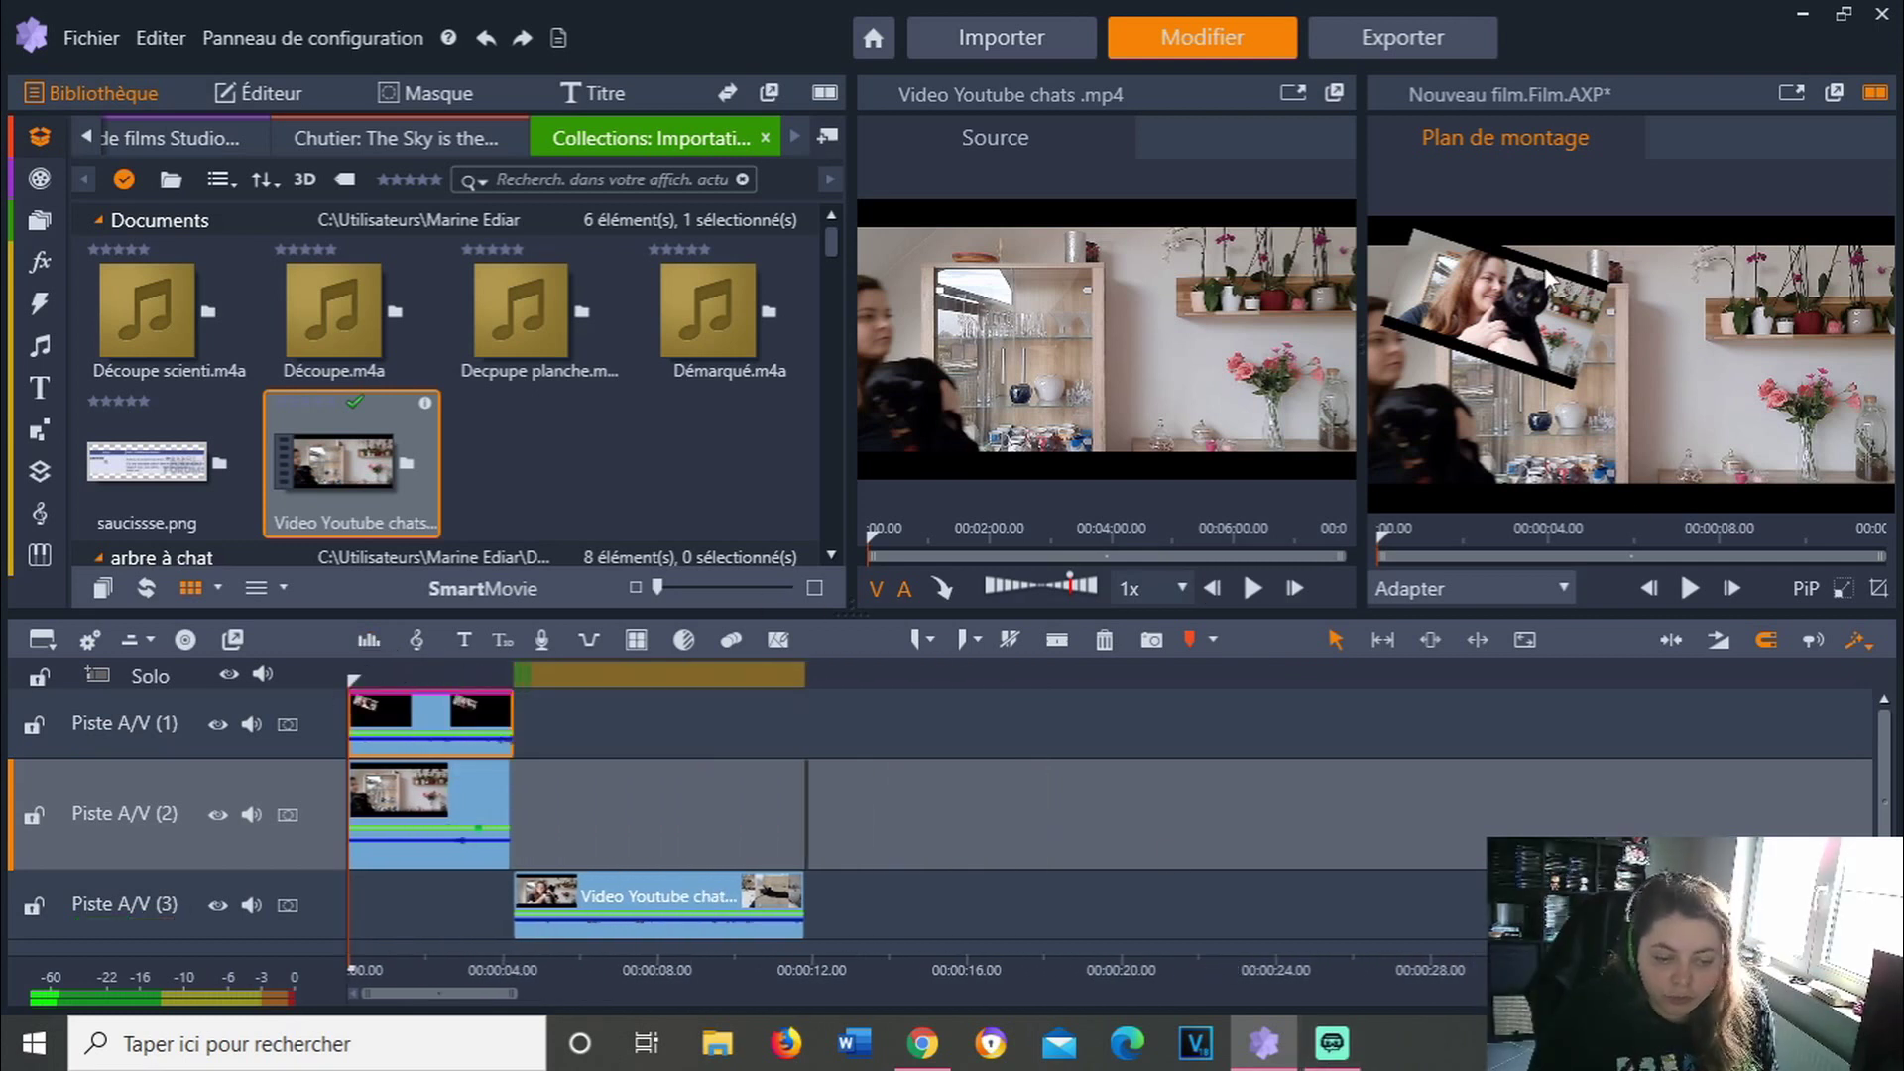
{"action": "left_click", "coordinate": [1680, 585]}
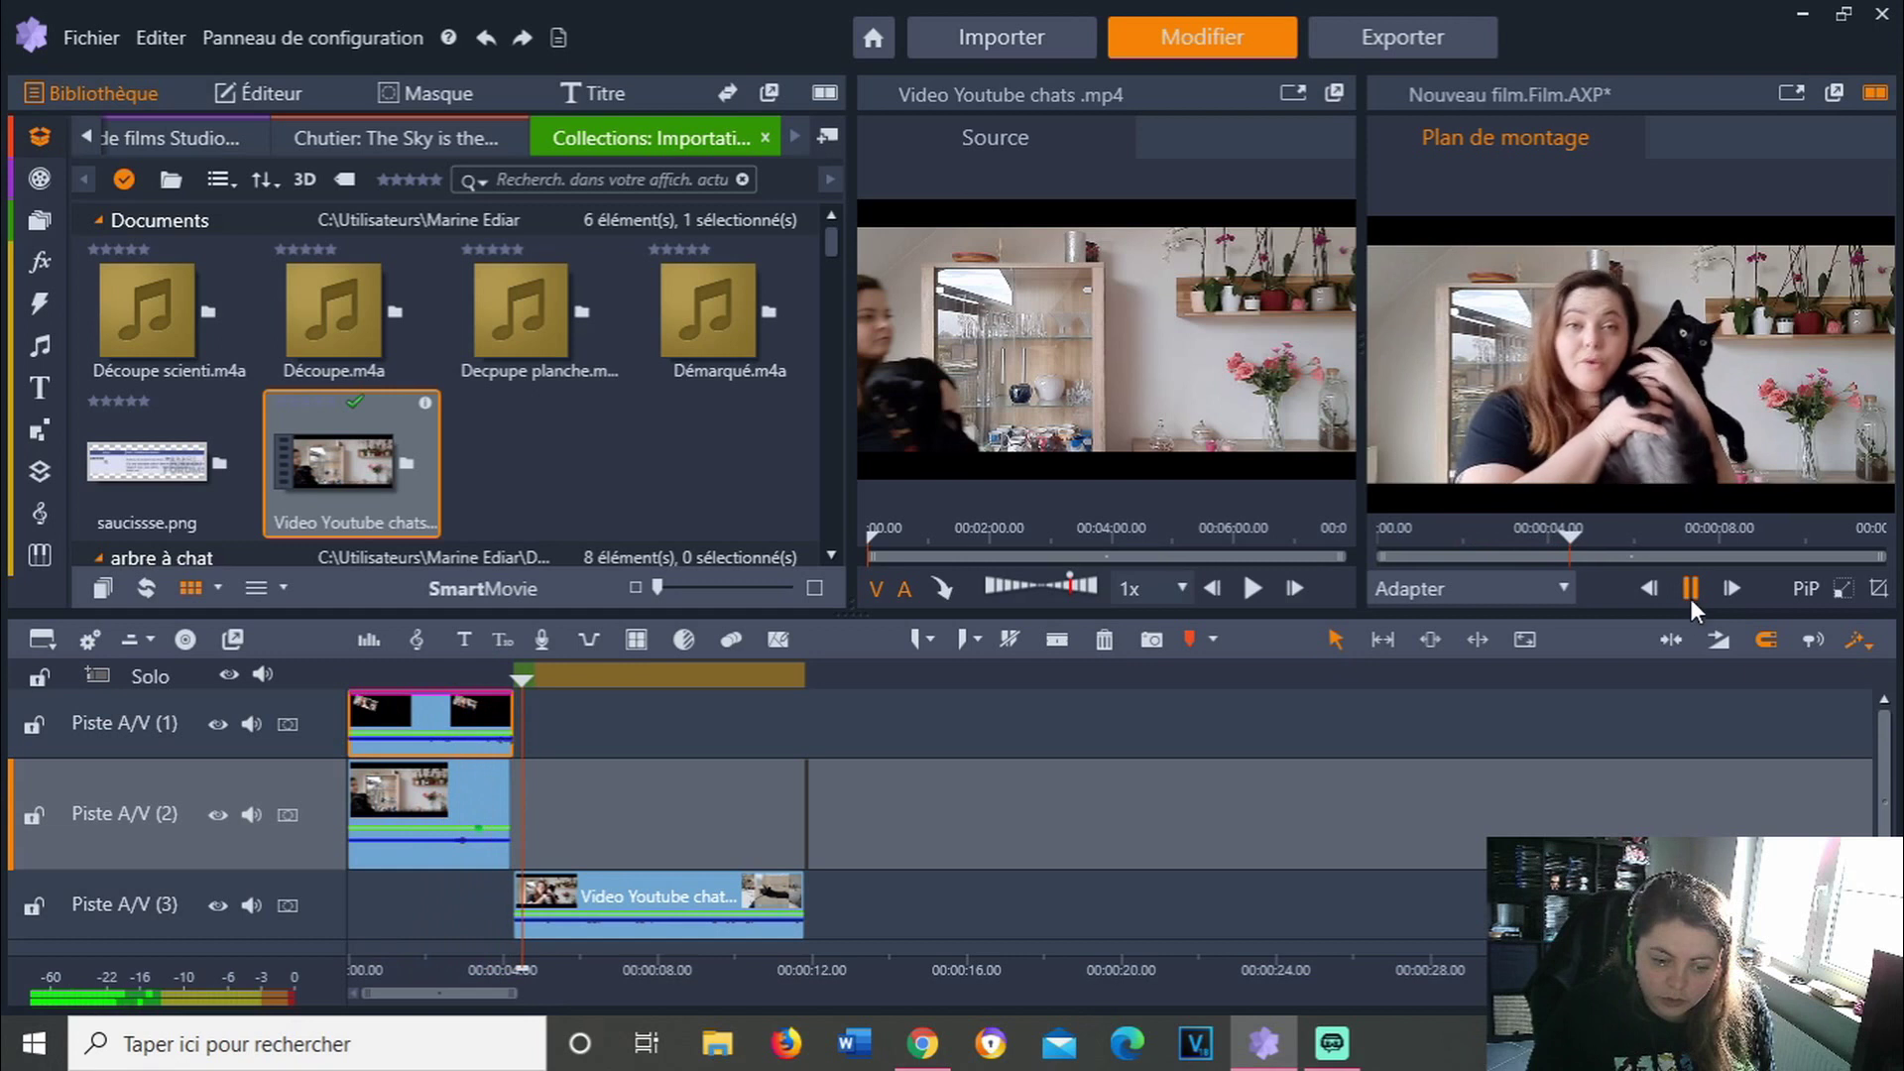
{"action": "left_click", "coordinate": [1692, 587]}
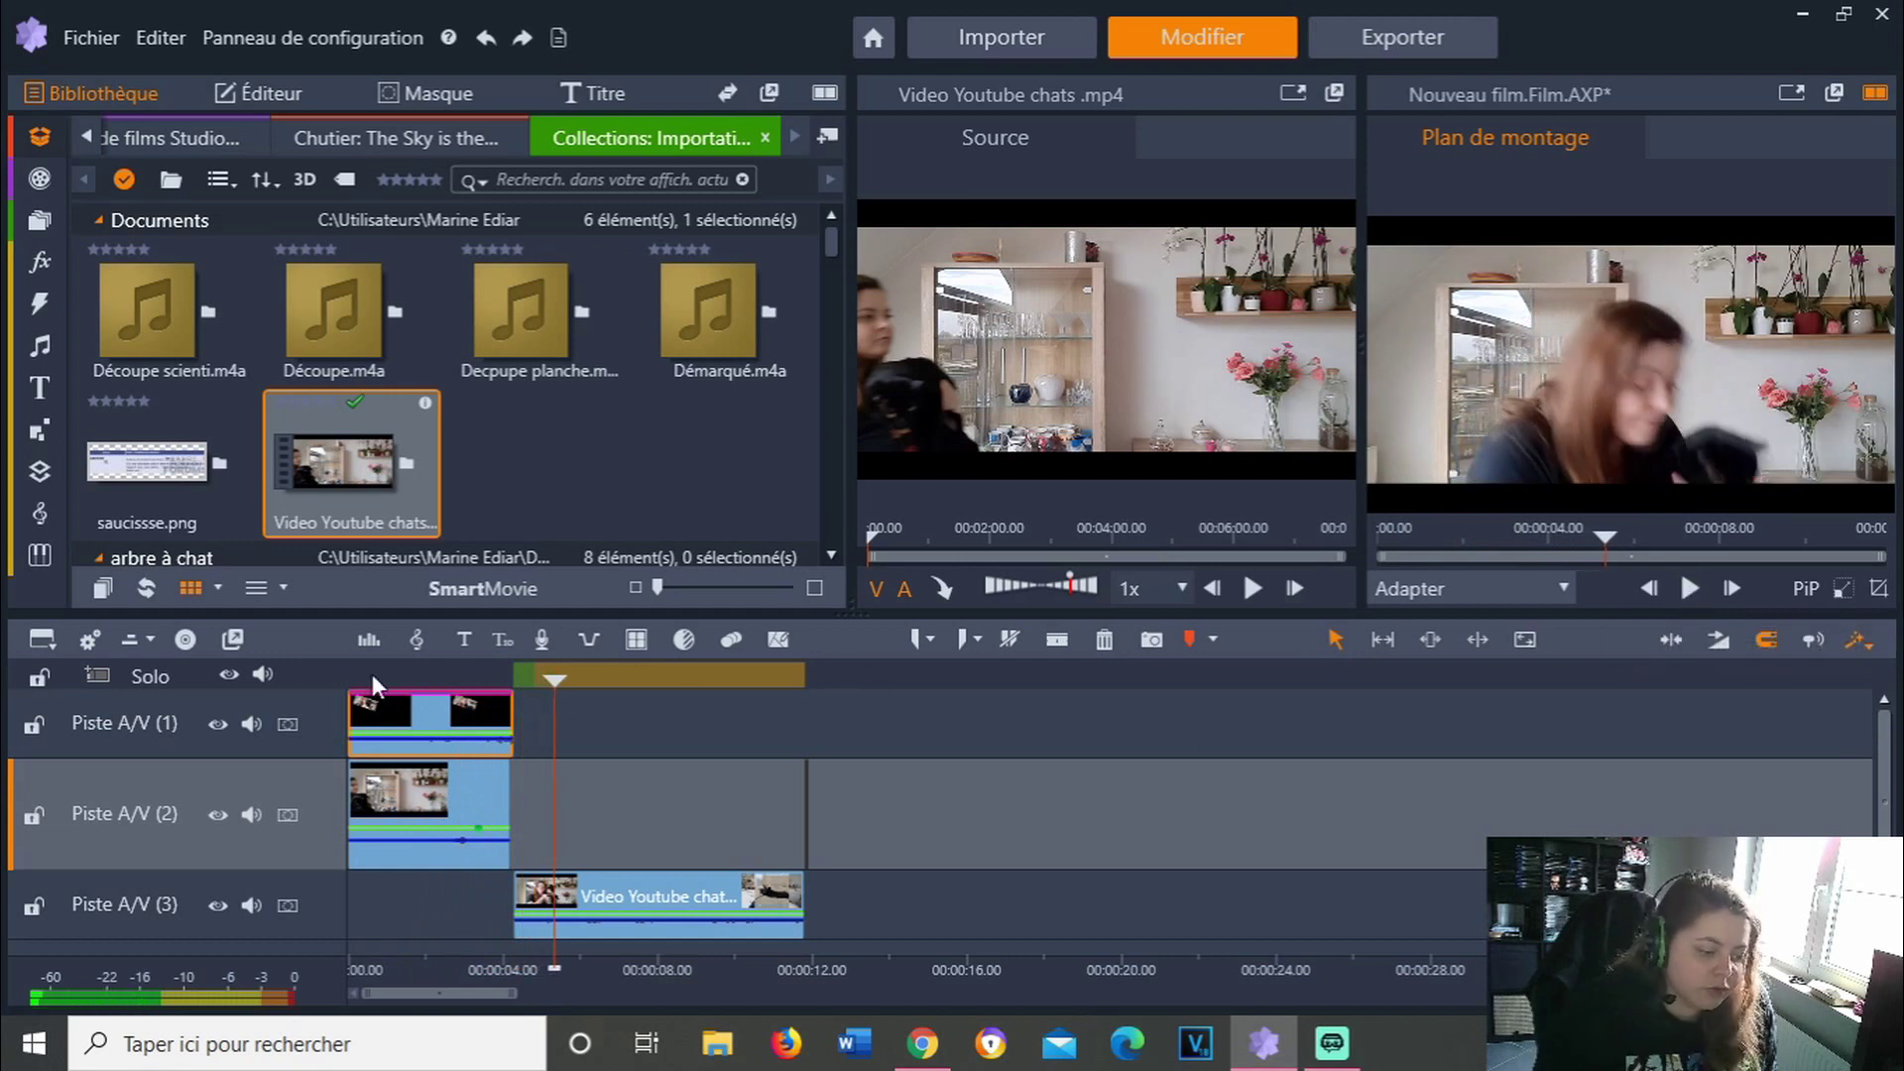
{"action": "left_click_drag", "start_coordinate": [553, 678], "coordinate": [349, 677]}
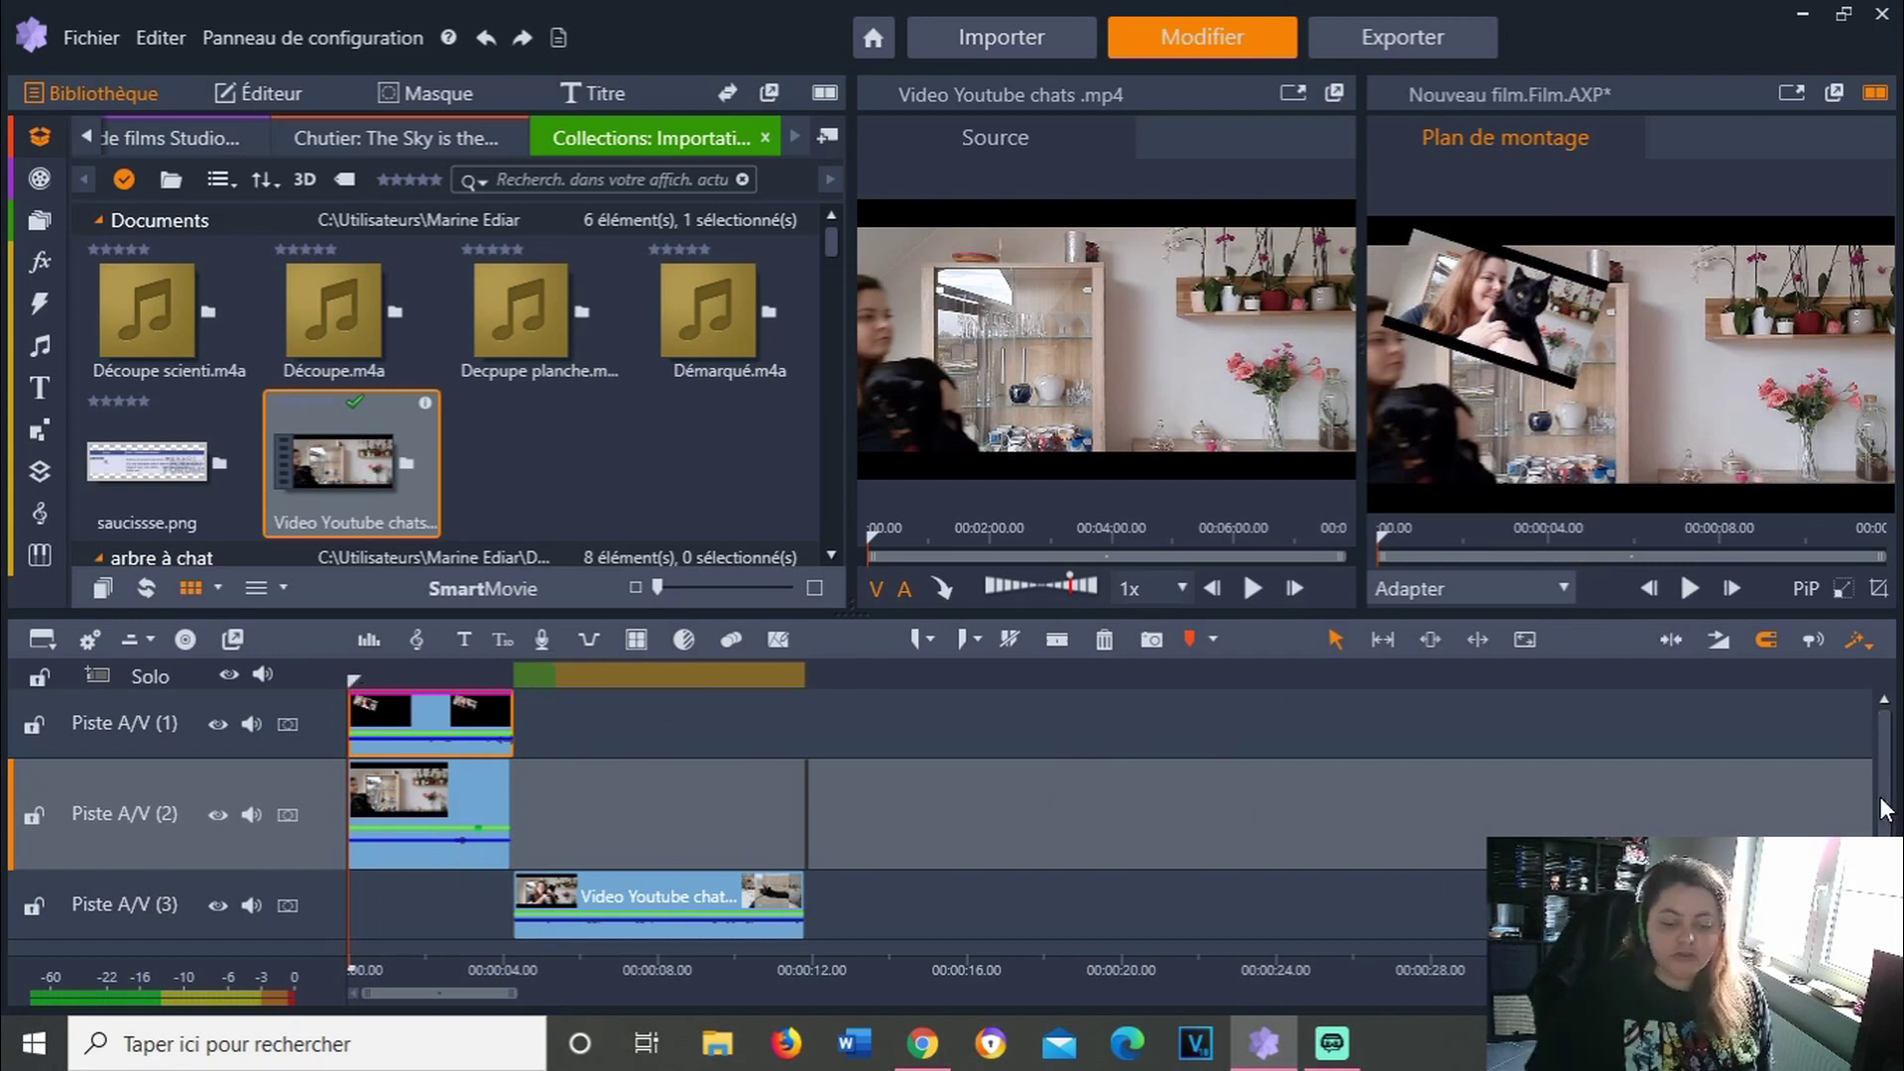
Move the clip on Piste A/V (3) to the start of the timeline, beneath the other two clips
{"action": "scroll", "coordinate": [1890, 793], "scroll_direction": "down", "scroll_amount": 2}
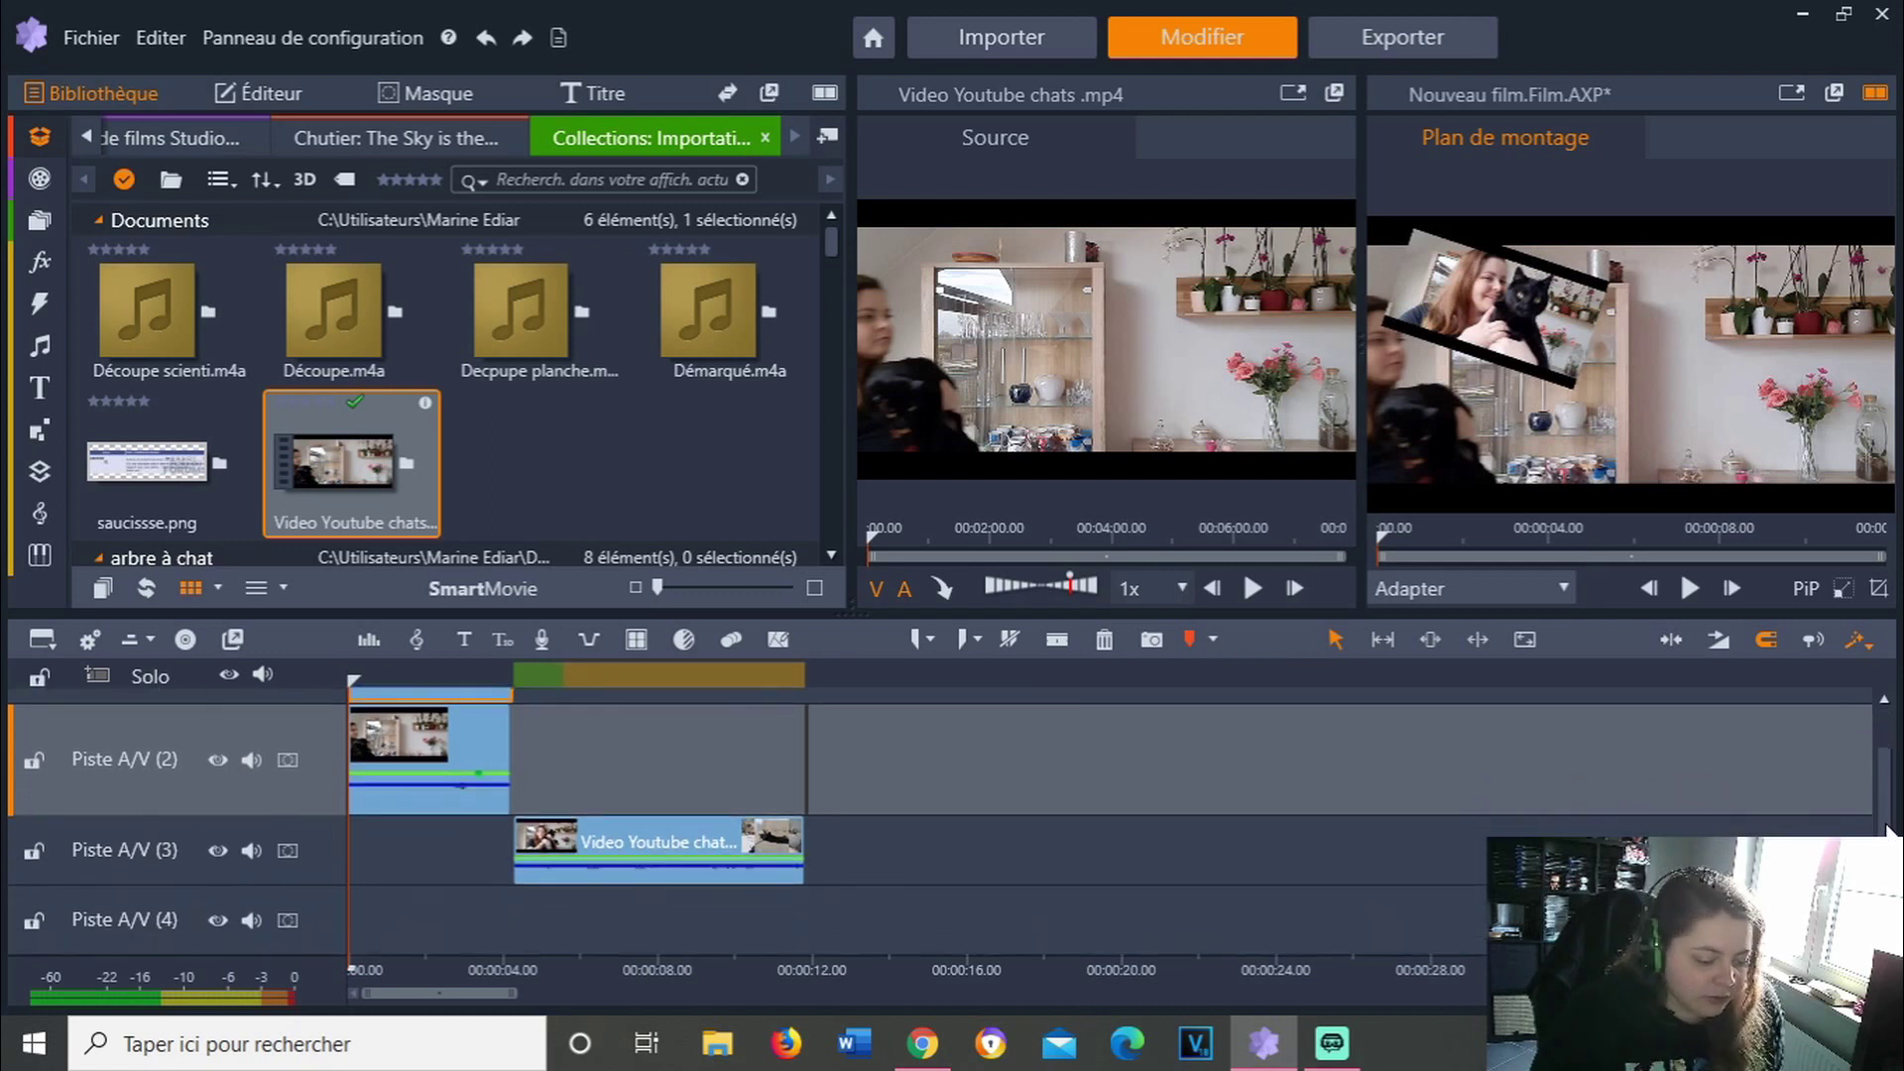
{"action": "left_click_drag", "start_coordinate": [575, 839], "coordinate": [442, 843]}
Shrink the Piste A/V (2) clip into a picture-in-picture, tilt it counter-clockwise and place it in the upper-right part of the frame
{"action": "left_click", "coordinate": [430, 771]}
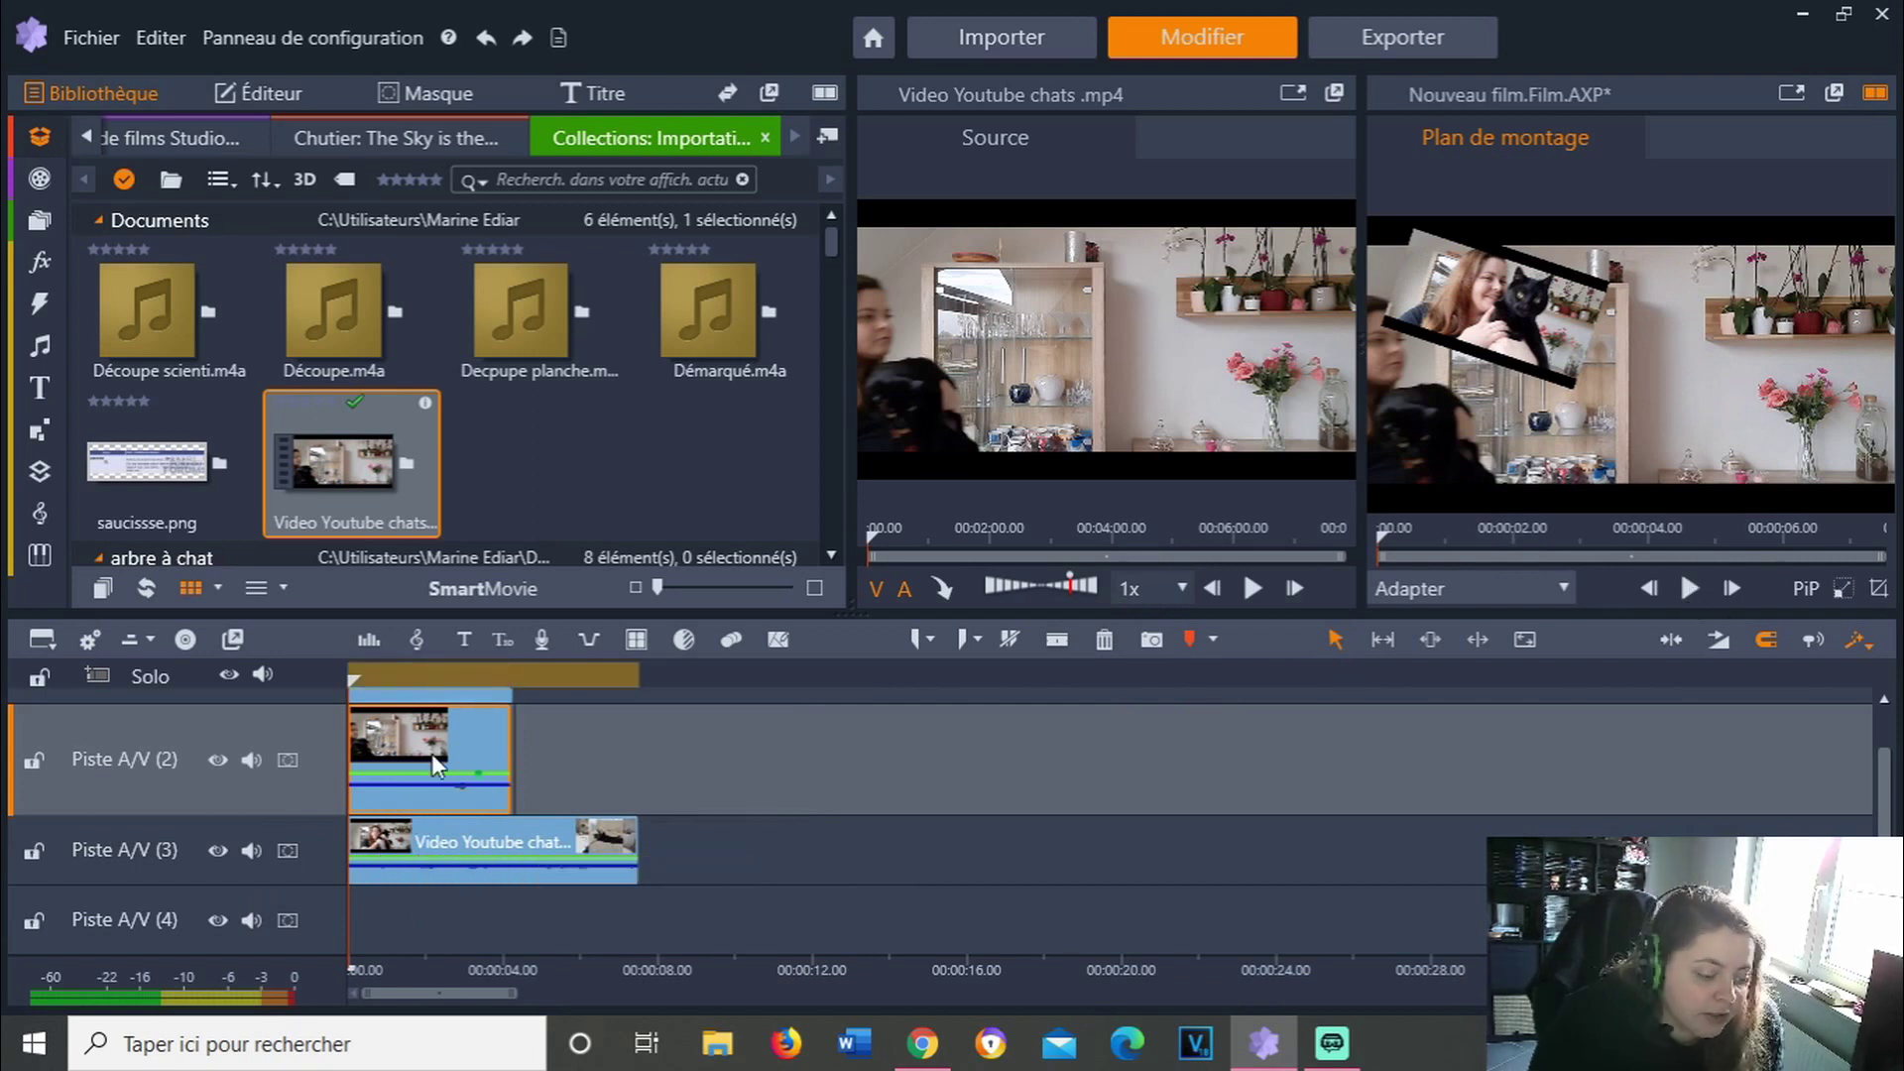
{"action": "left_click", "coordinate": [1845, 588]}
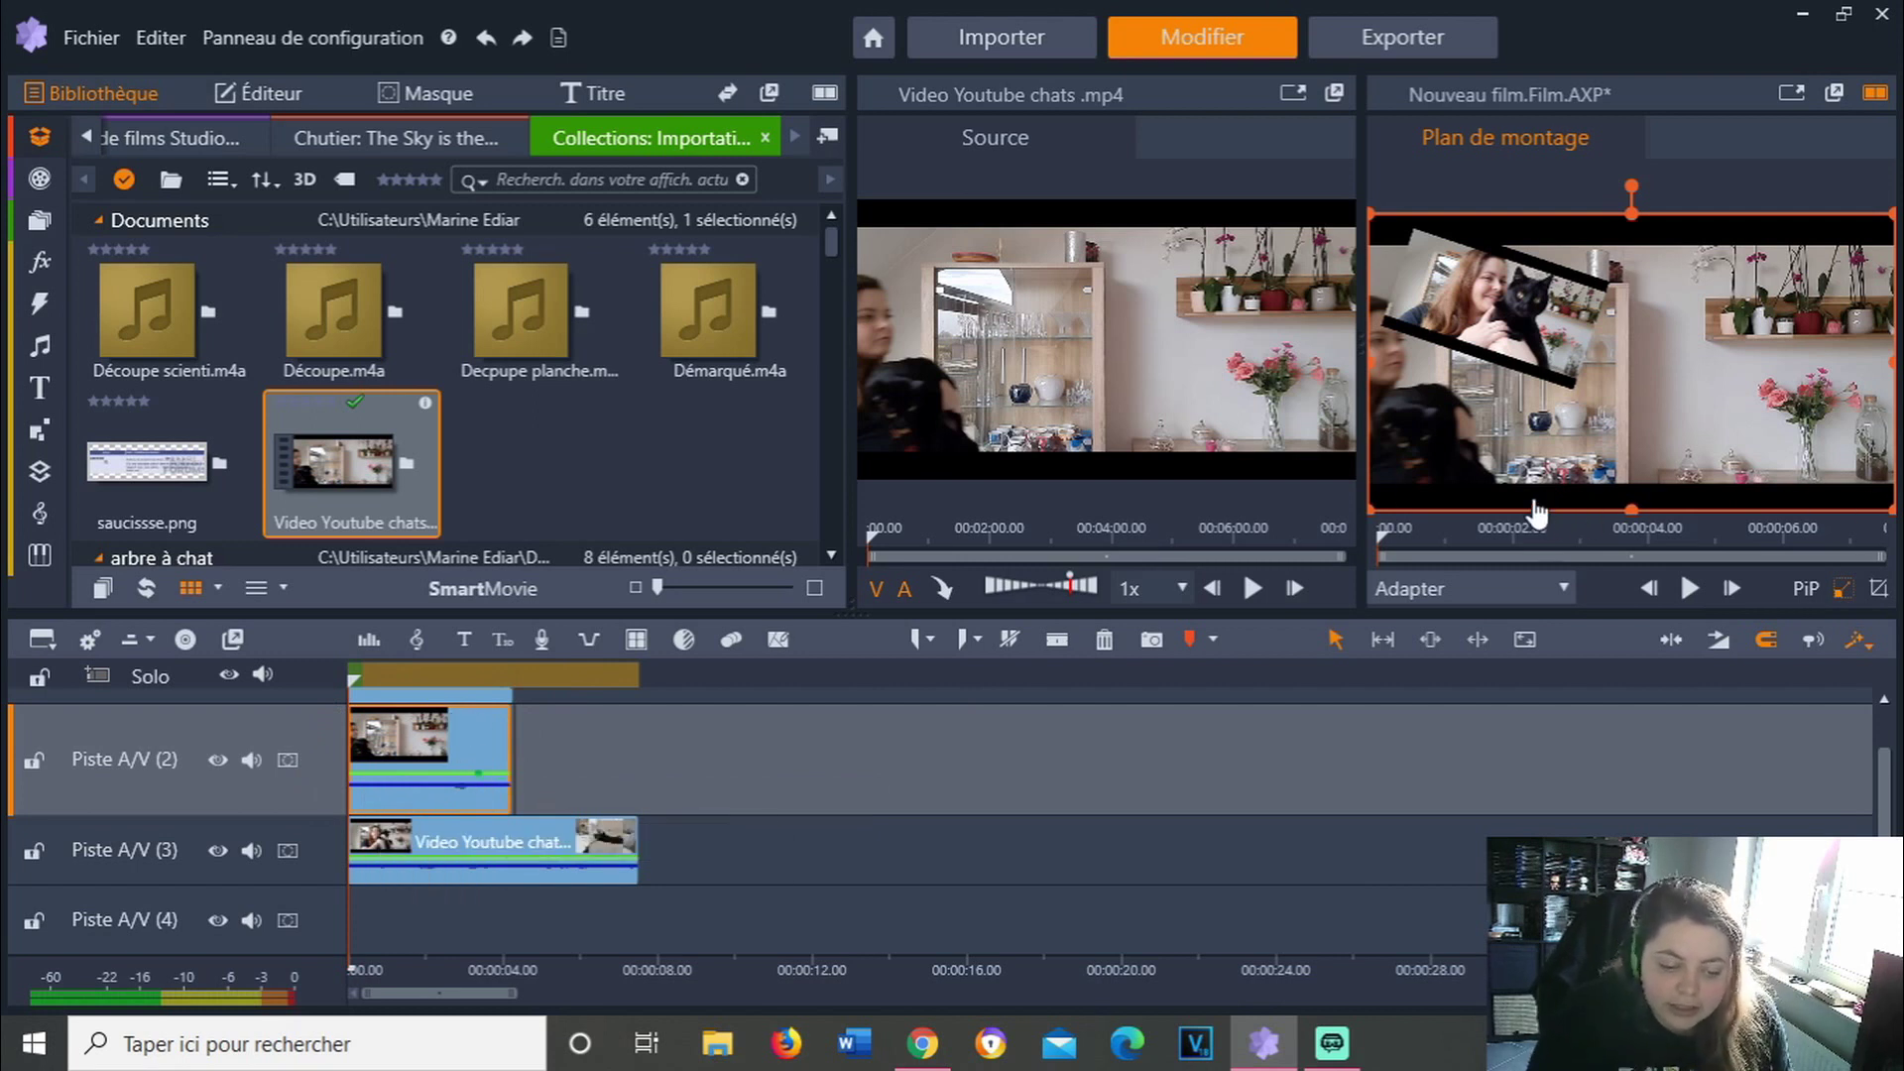
{"action": "left_click_drag", "start_coordinate": [1377, 514], "coordinate": [1592, 448]}
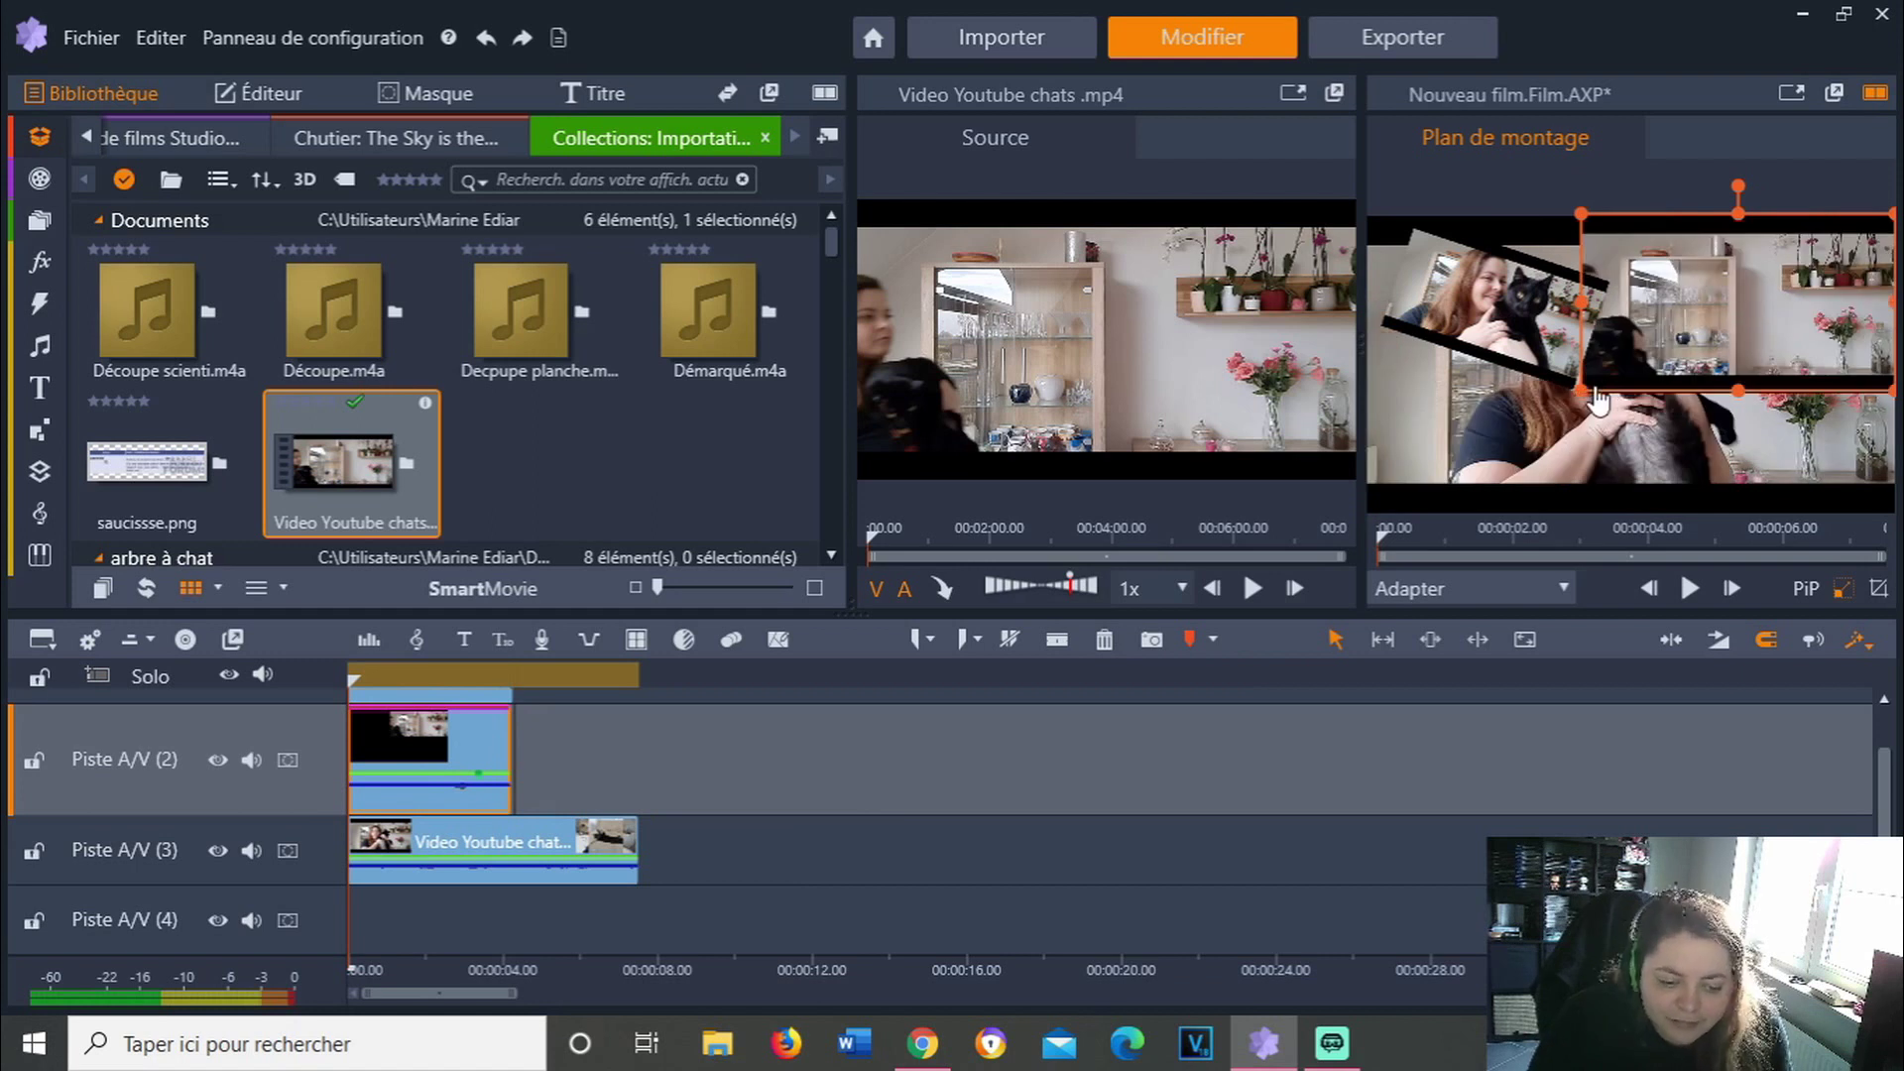
{"action": "left_click_drag", "start_coordinate": [1583, 389], "coordinate": [1672, 339]}
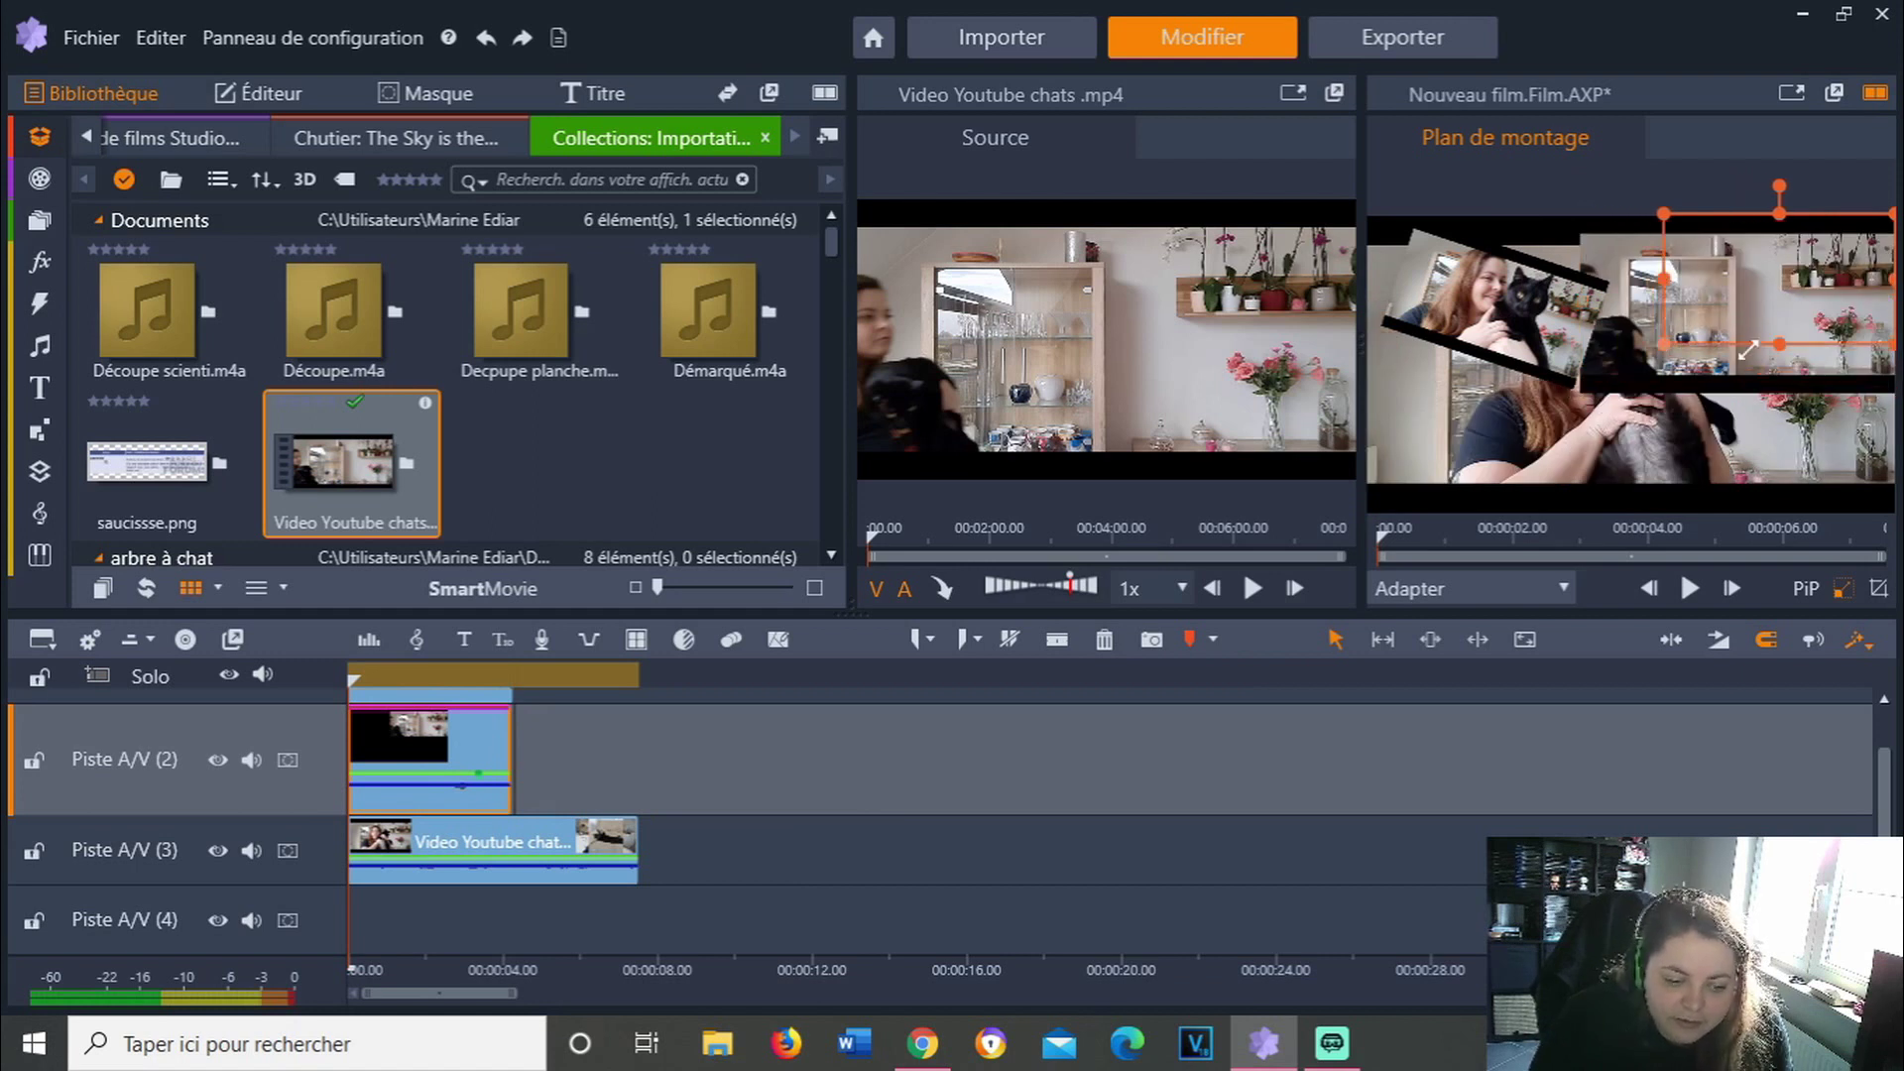
{"action": "left_click_drag", "start_coordinate": [1784, 189], "coordinate": [1745, 210]}
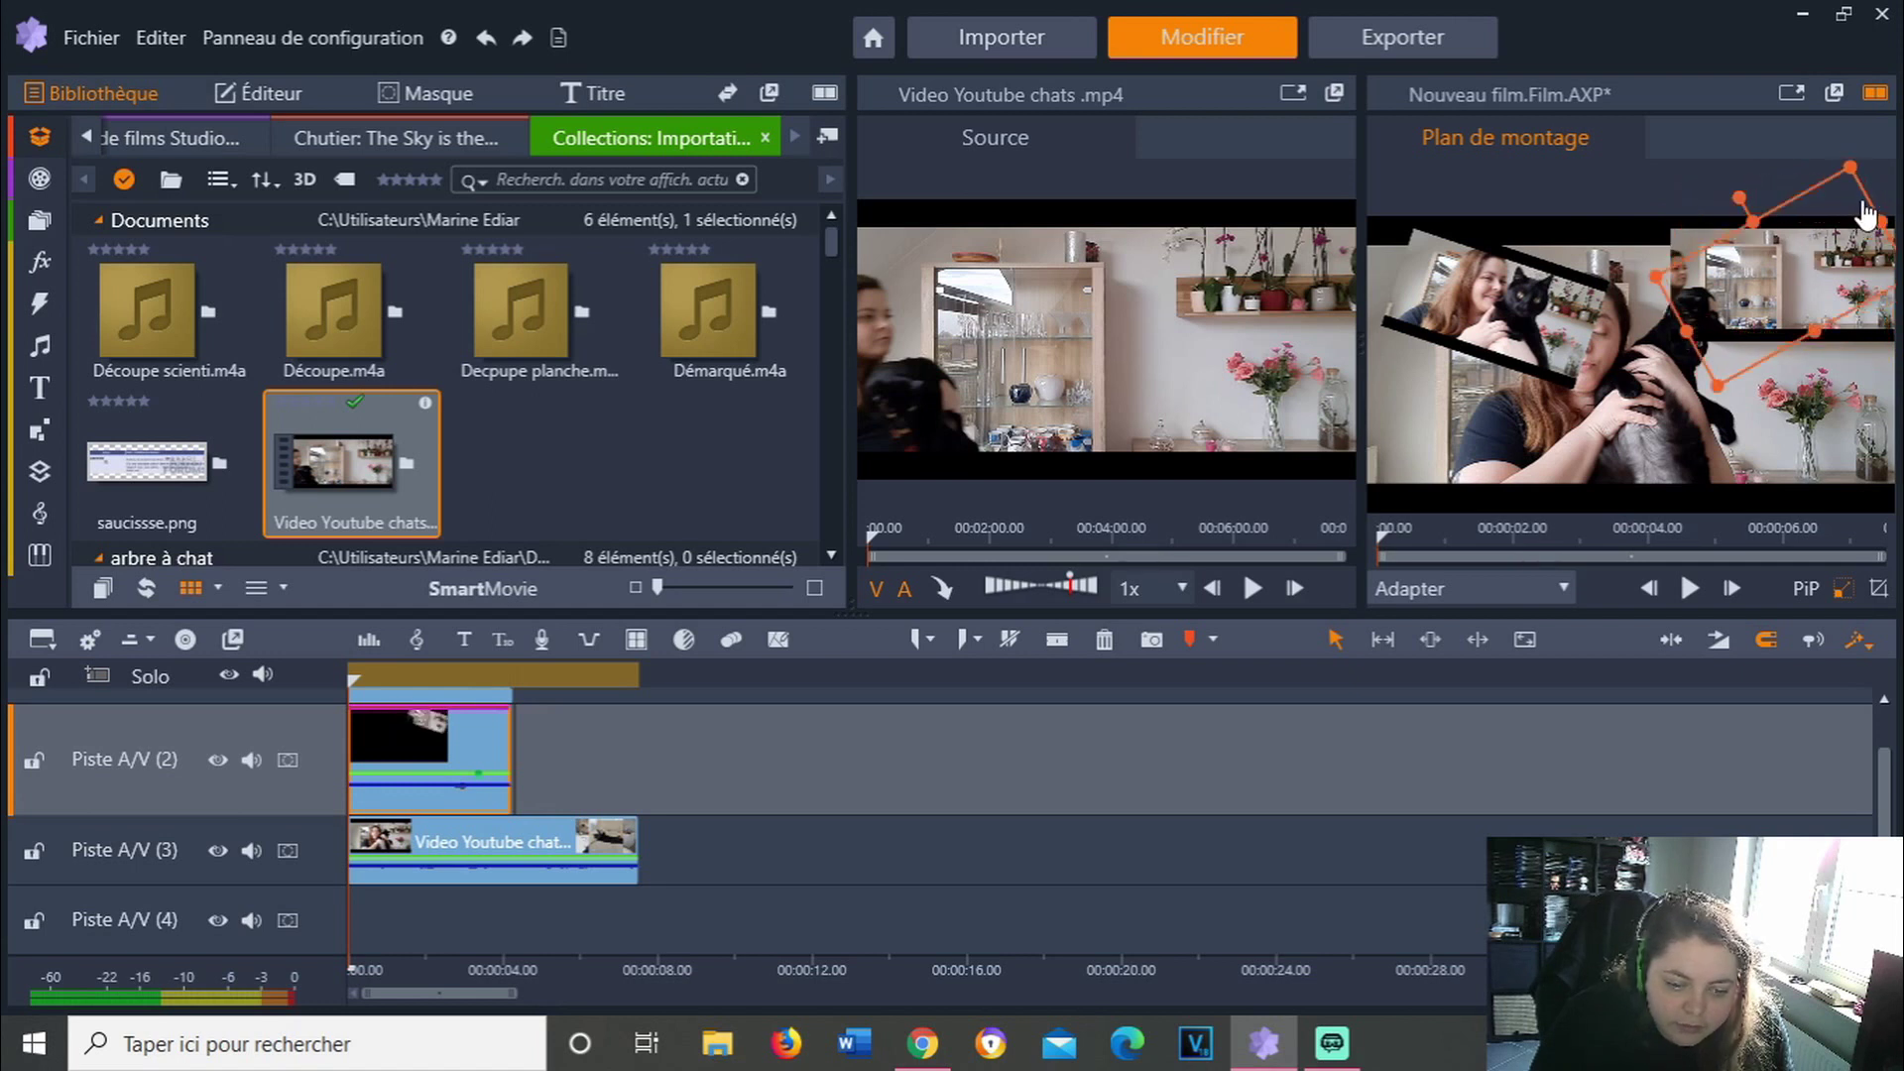
{"action": "left_click_drag", "start_coordinate": [1867, 214], "coordinate": [1855, 238]}
{"action": "left_click_drag", "start_coordinate": [1851, 254], "coordinate": [1858, 270]}
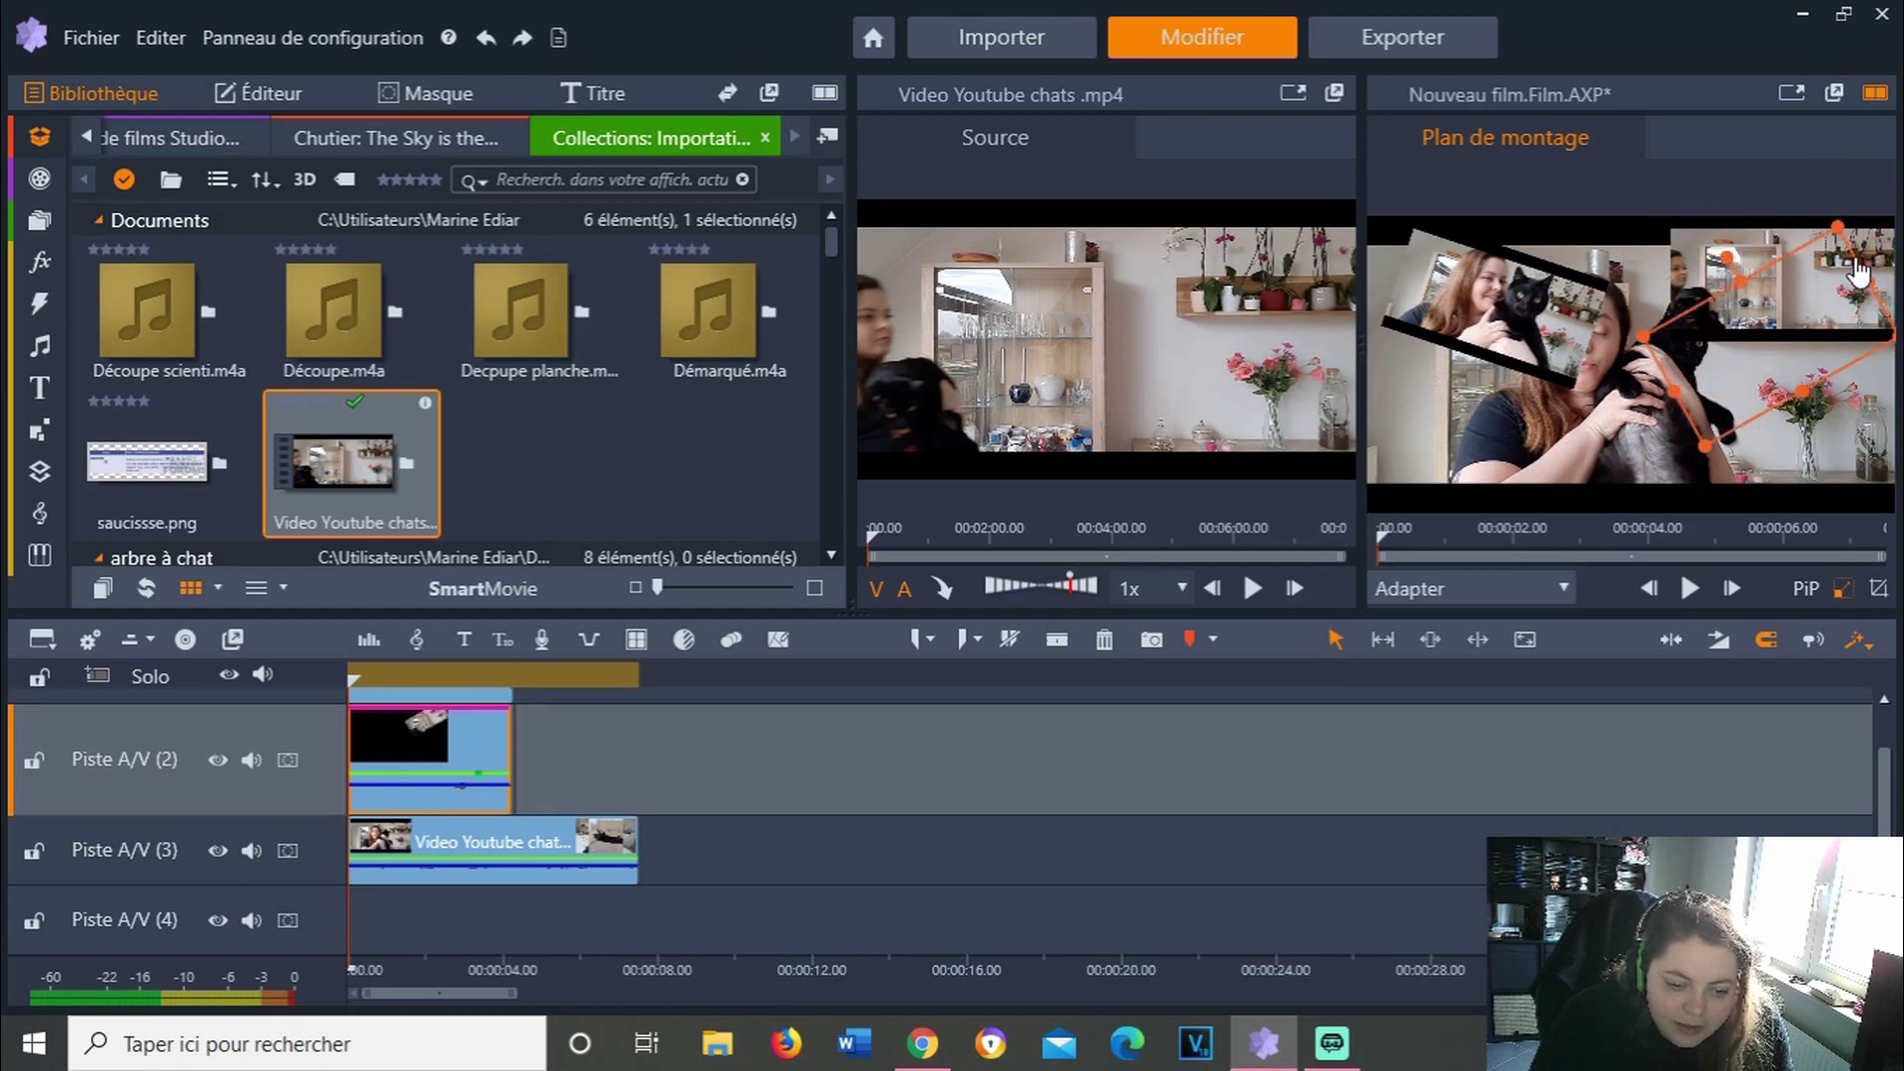
{"action": "left_click", "coordinate": [1846, 592]}
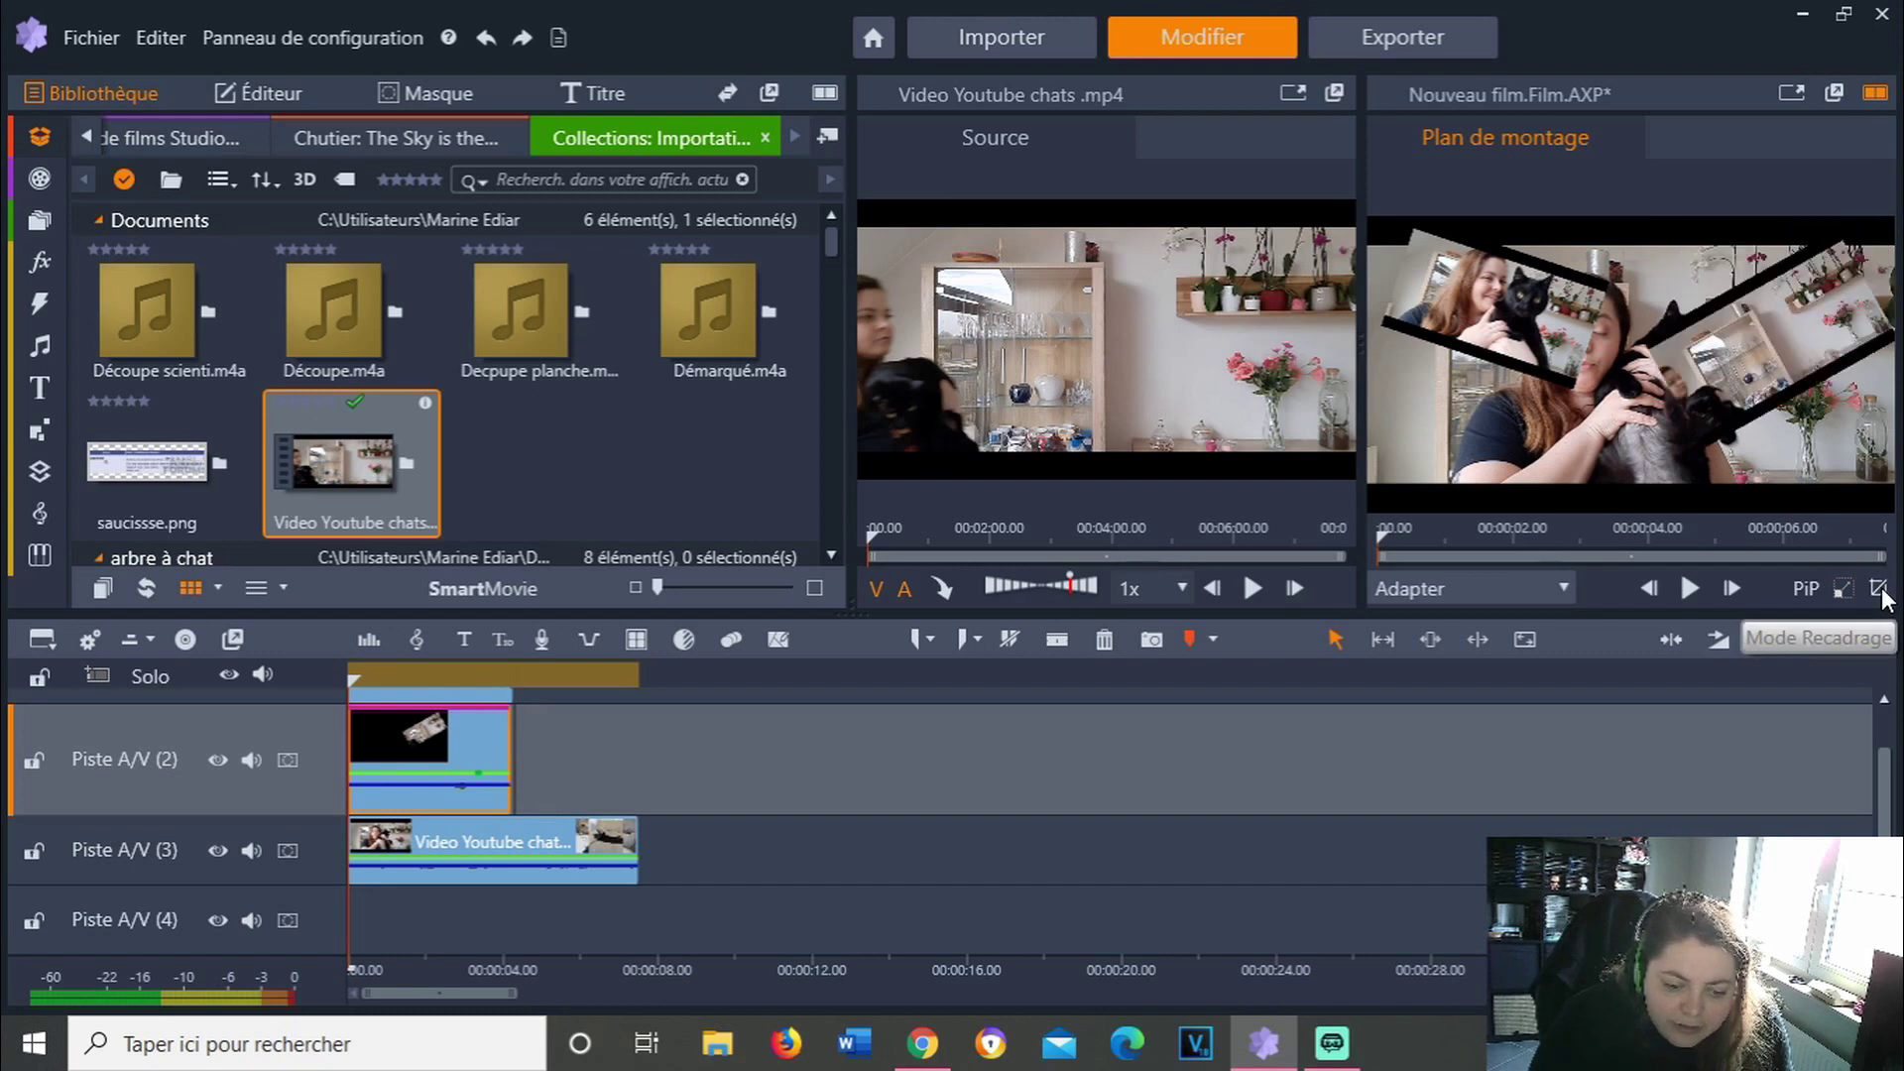
Crop the black bands off the upper and lower edges of the tilted Piste A/V (2) clip
{"action": "left_click", "coordinate": [1879, 591]}
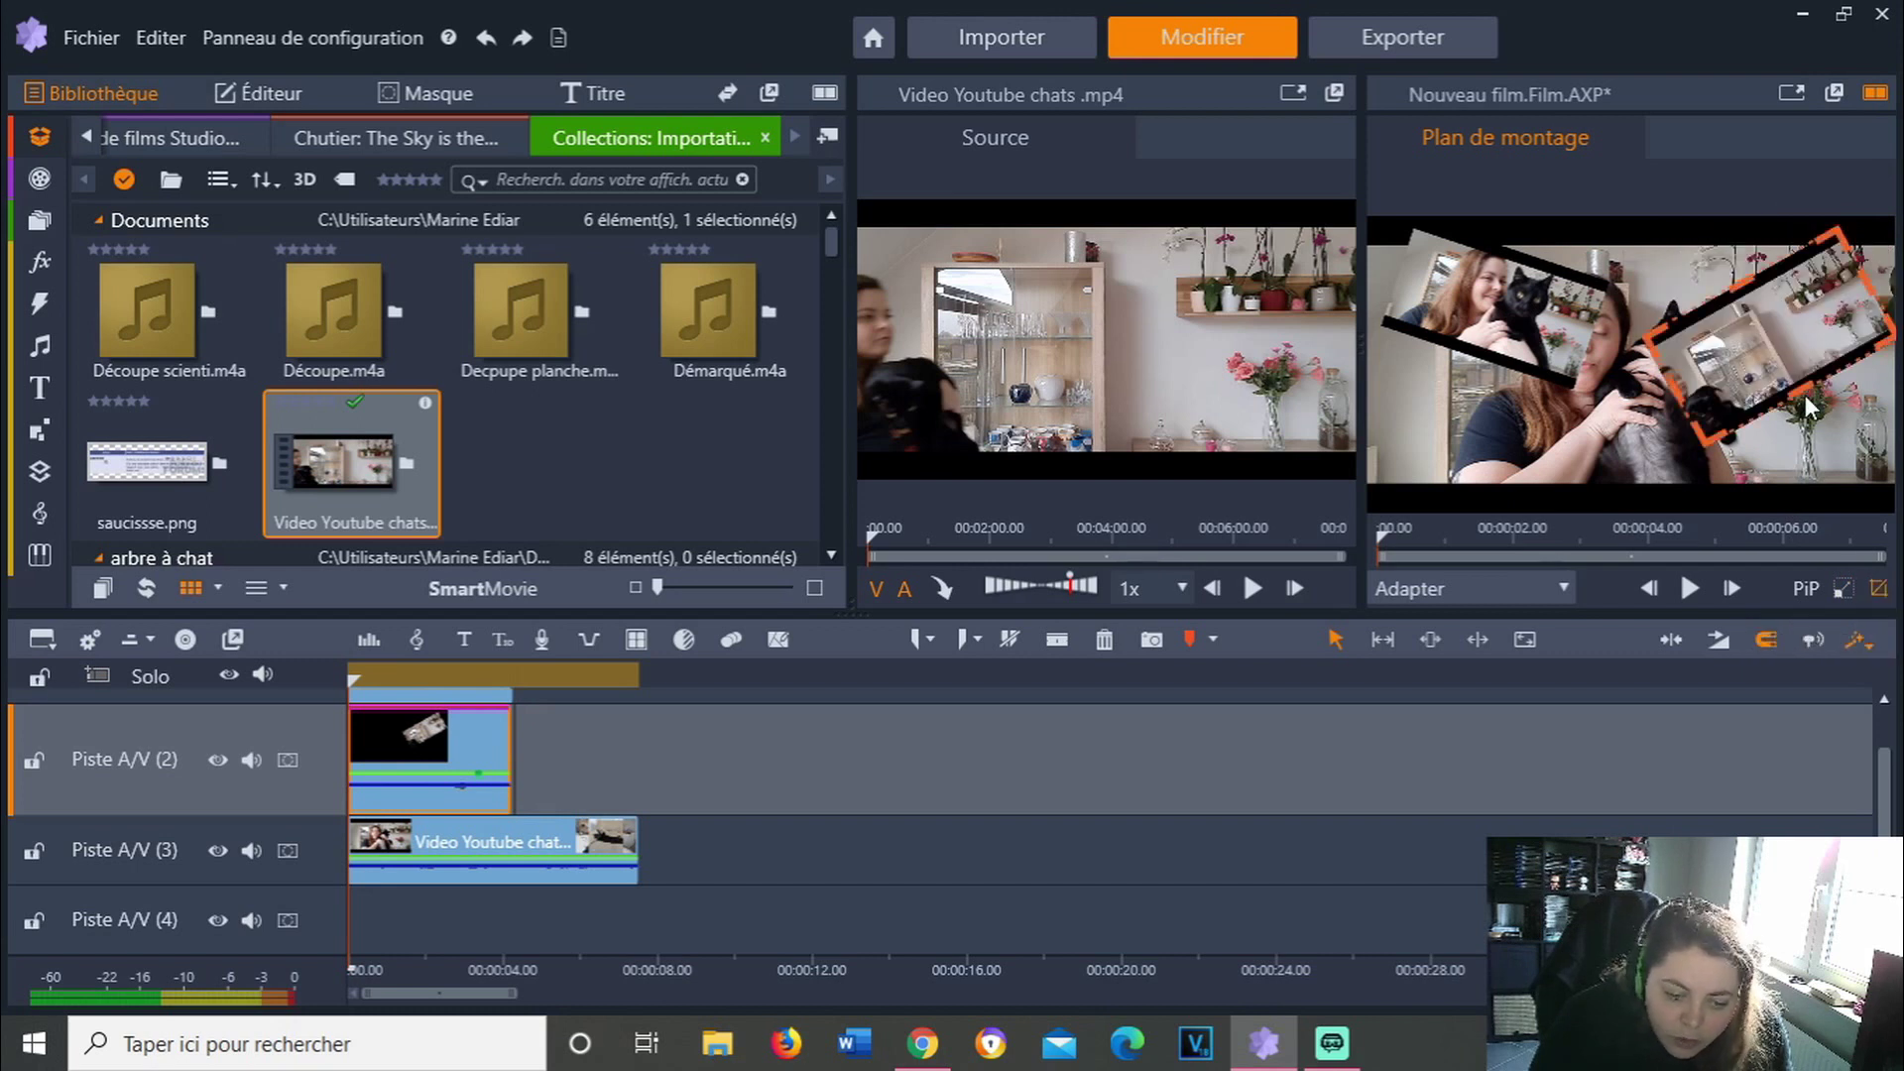
{"action": "left_click_drag", "start_coordinate": [1803, 389], "coordinate": [1795, 378]}
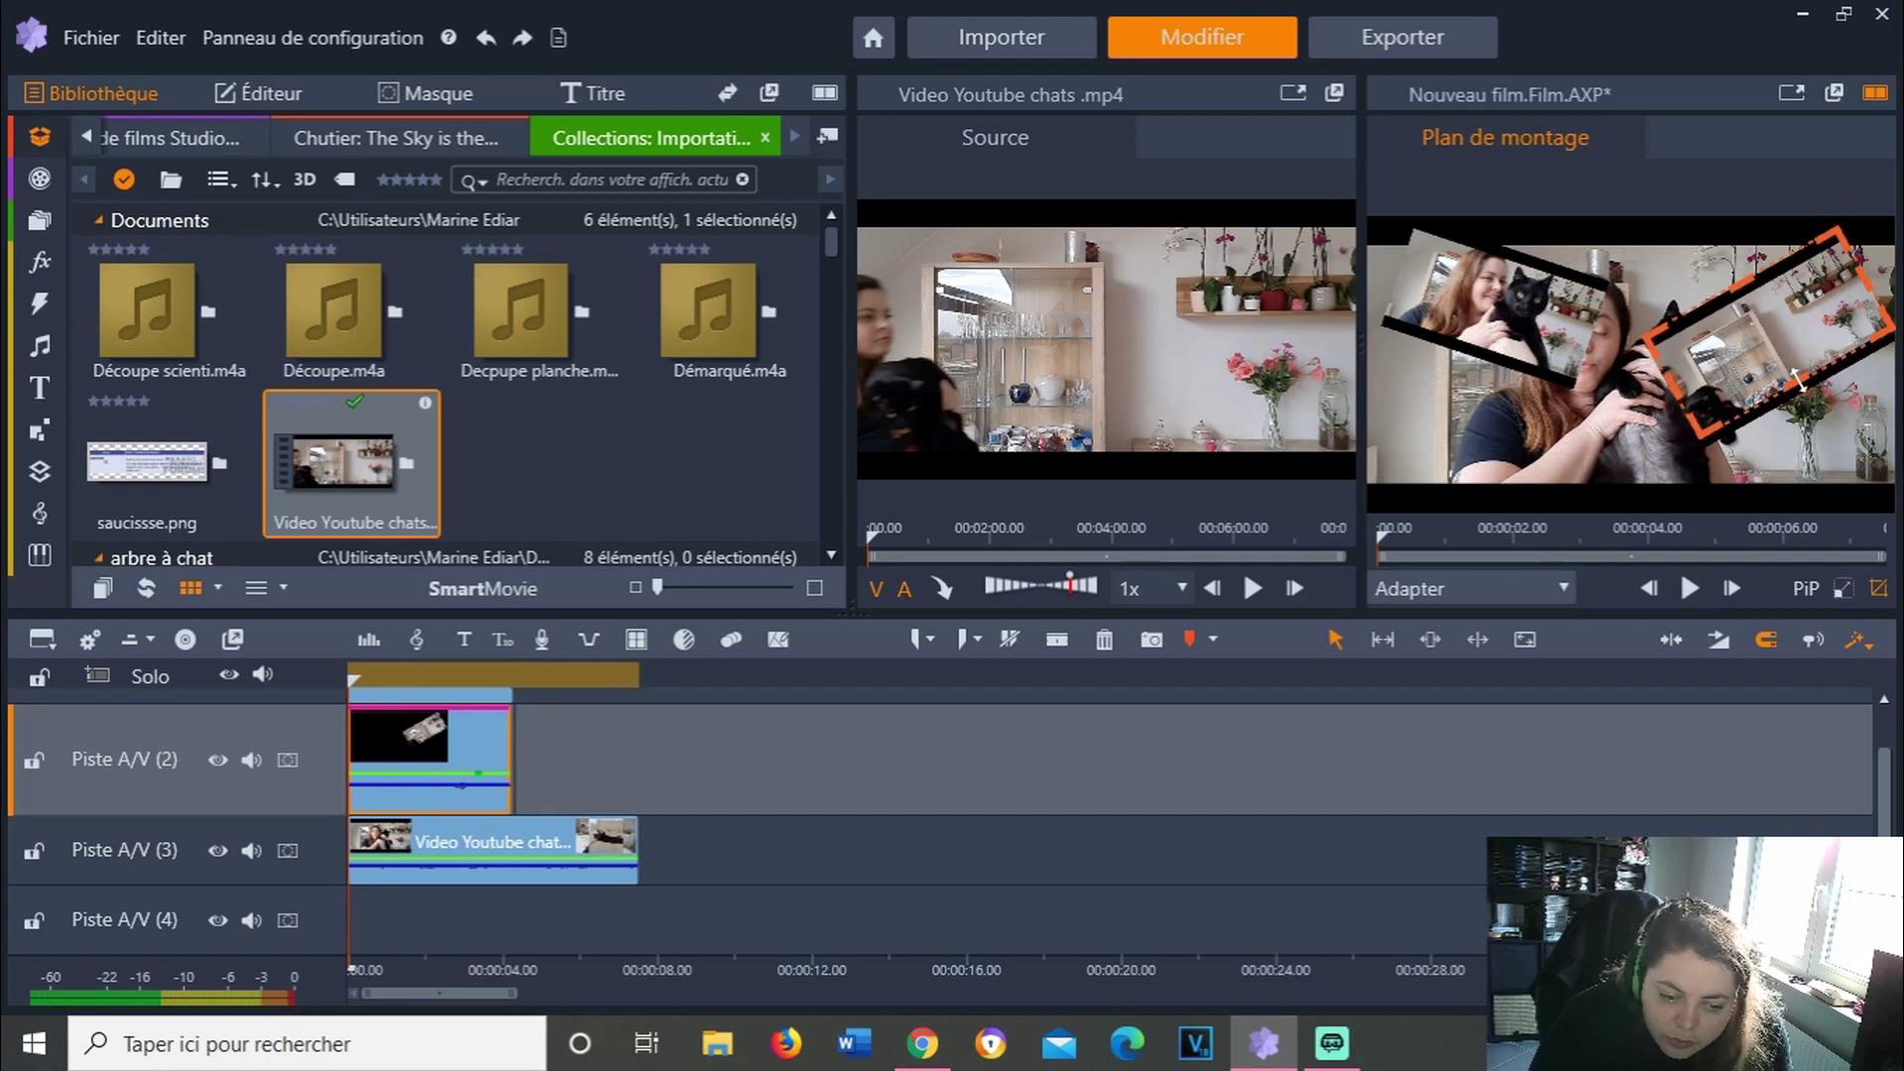
{"action": "left_click_drag", "start_coordinate": [1743, 287], "coordinate": [1755, 313]}
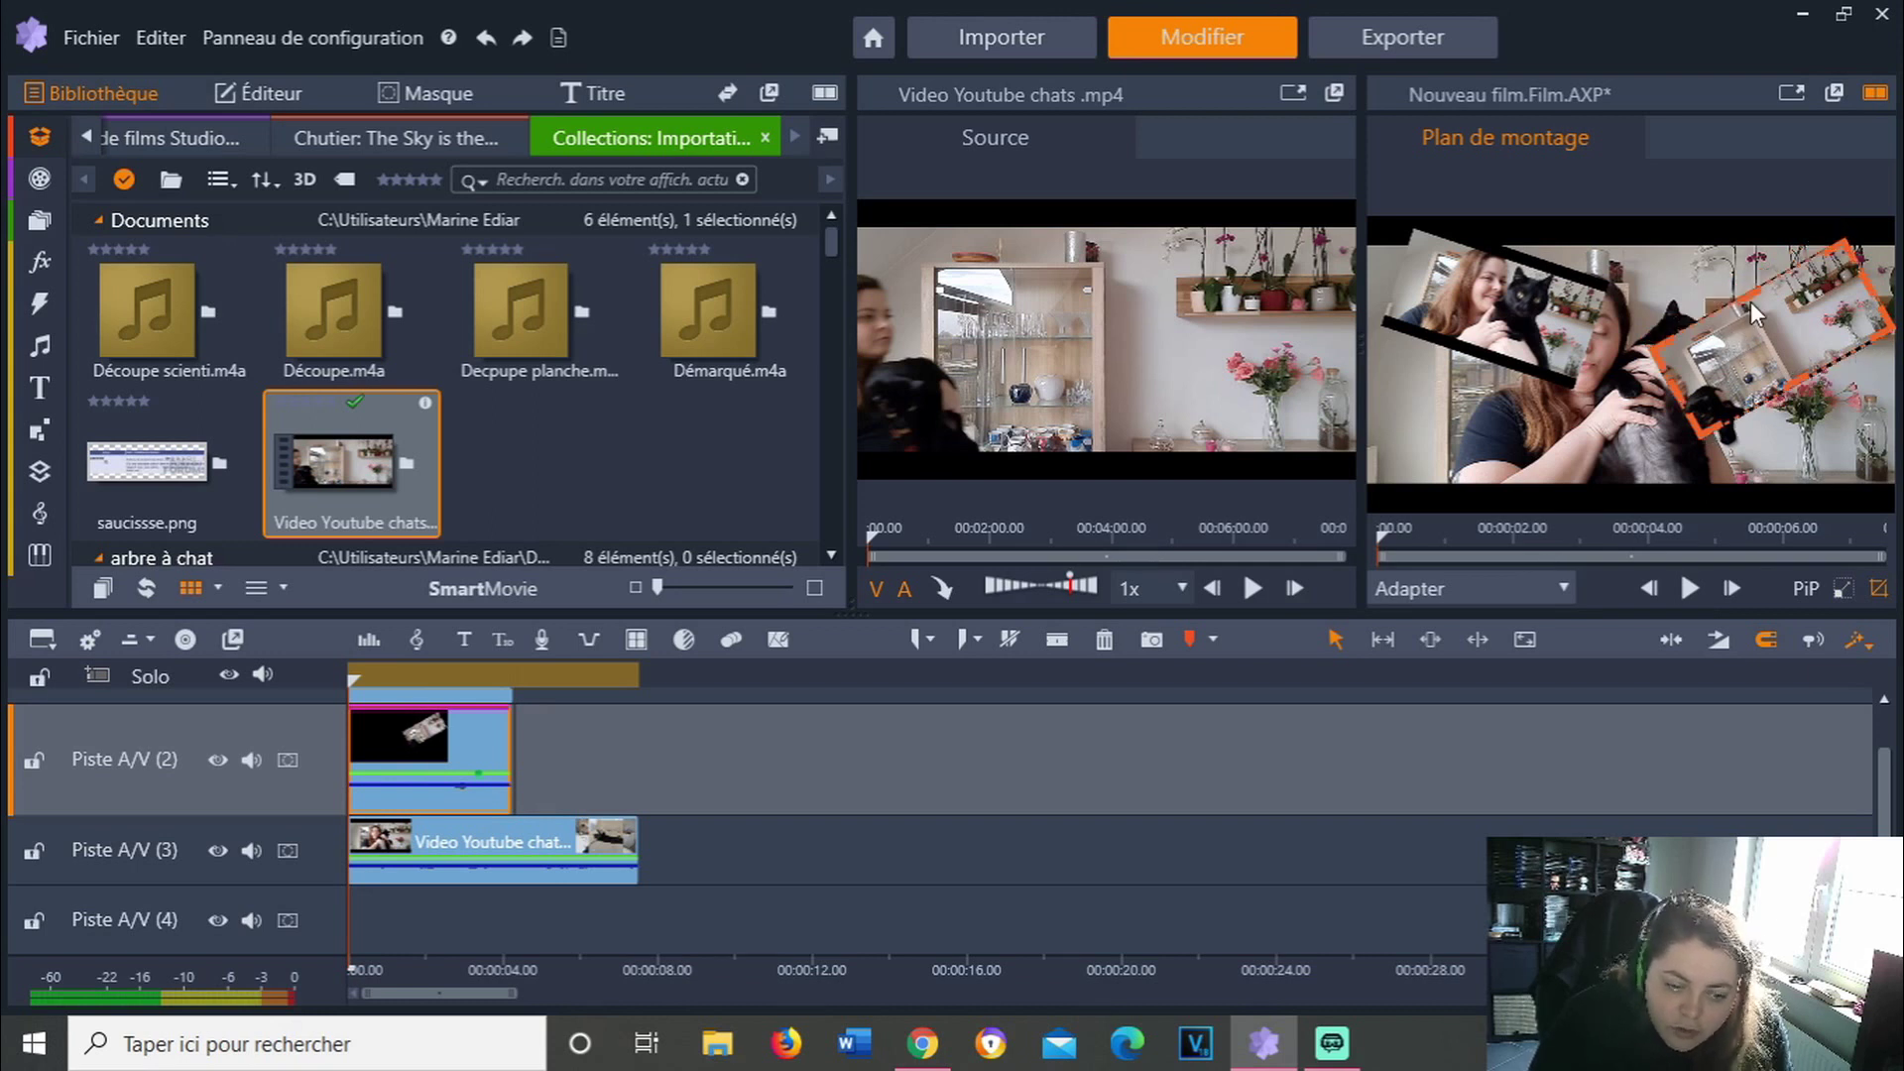
{"action": "left_click", "coordinate": [1880, 593]}
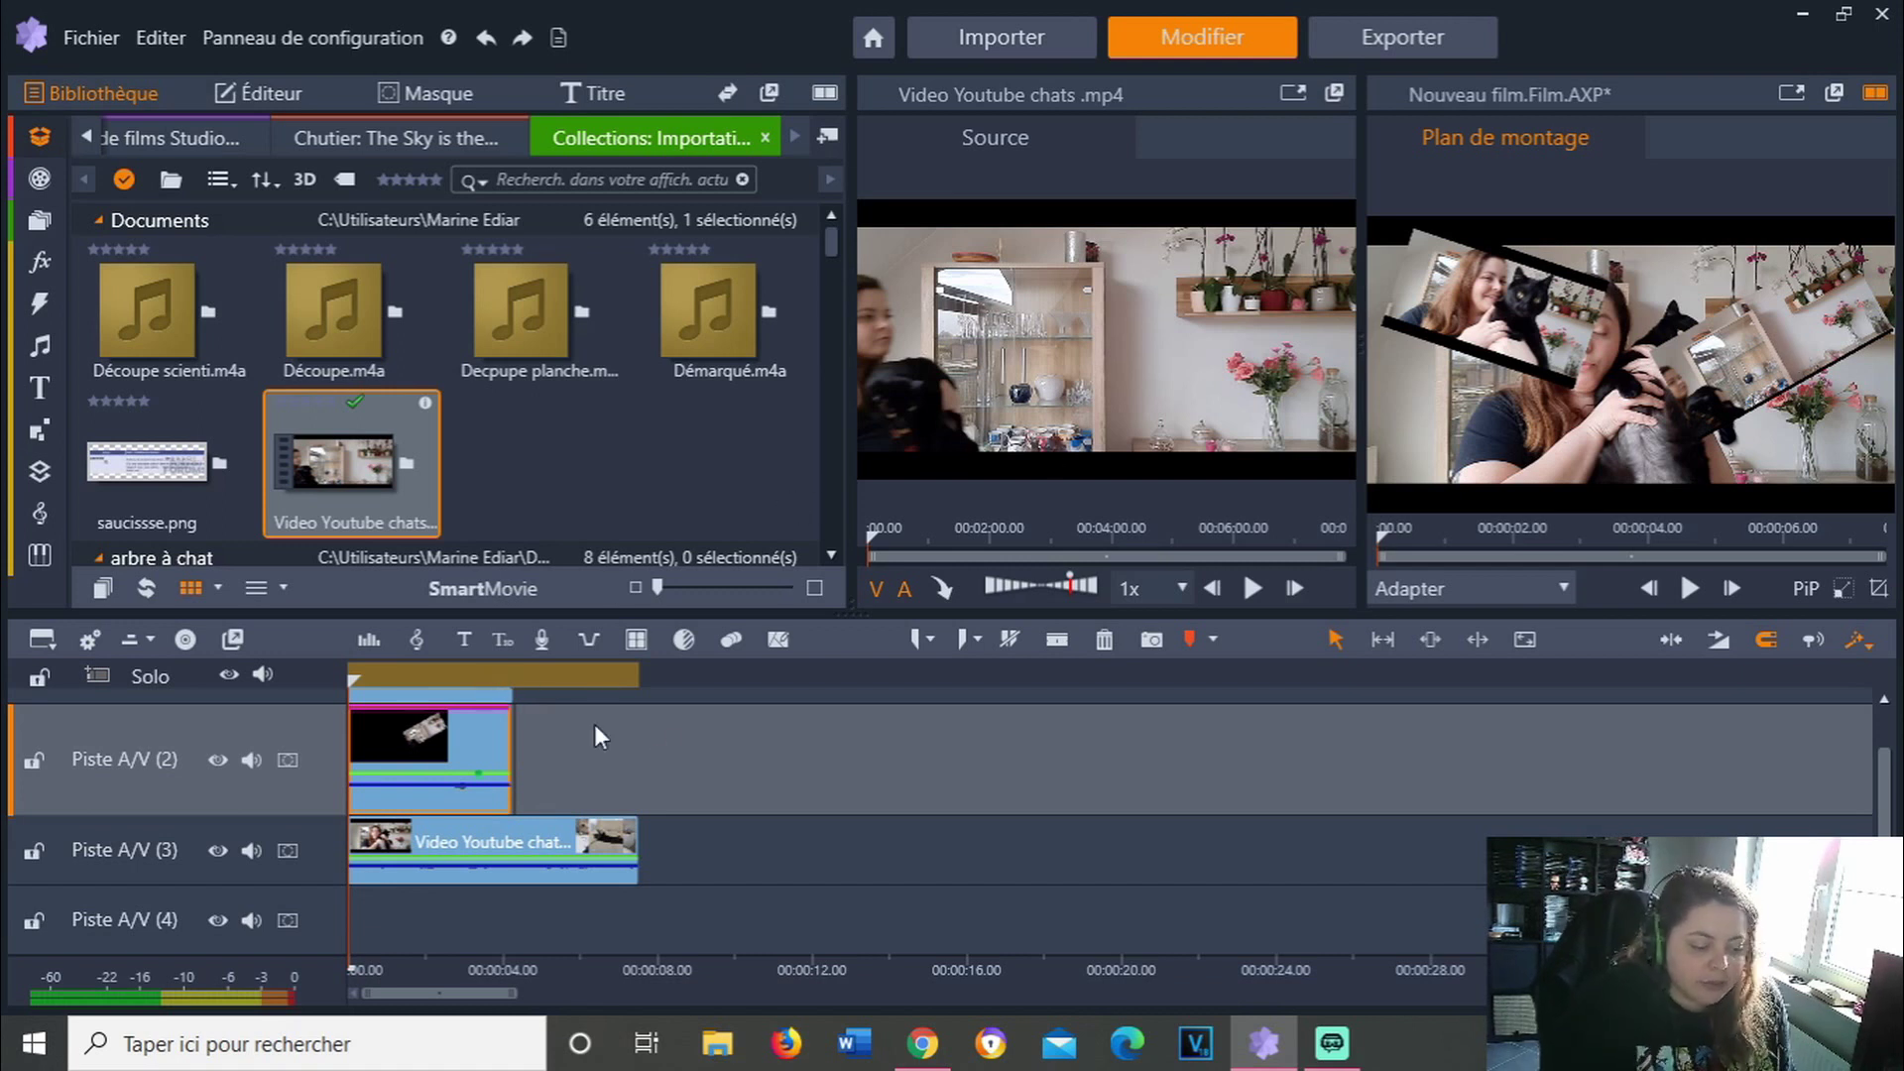
Split the Piste A/V (3) background clip where the clips above it end, and delete the excess second part
{"action": "left_click", "coordinate": [511, 671]}
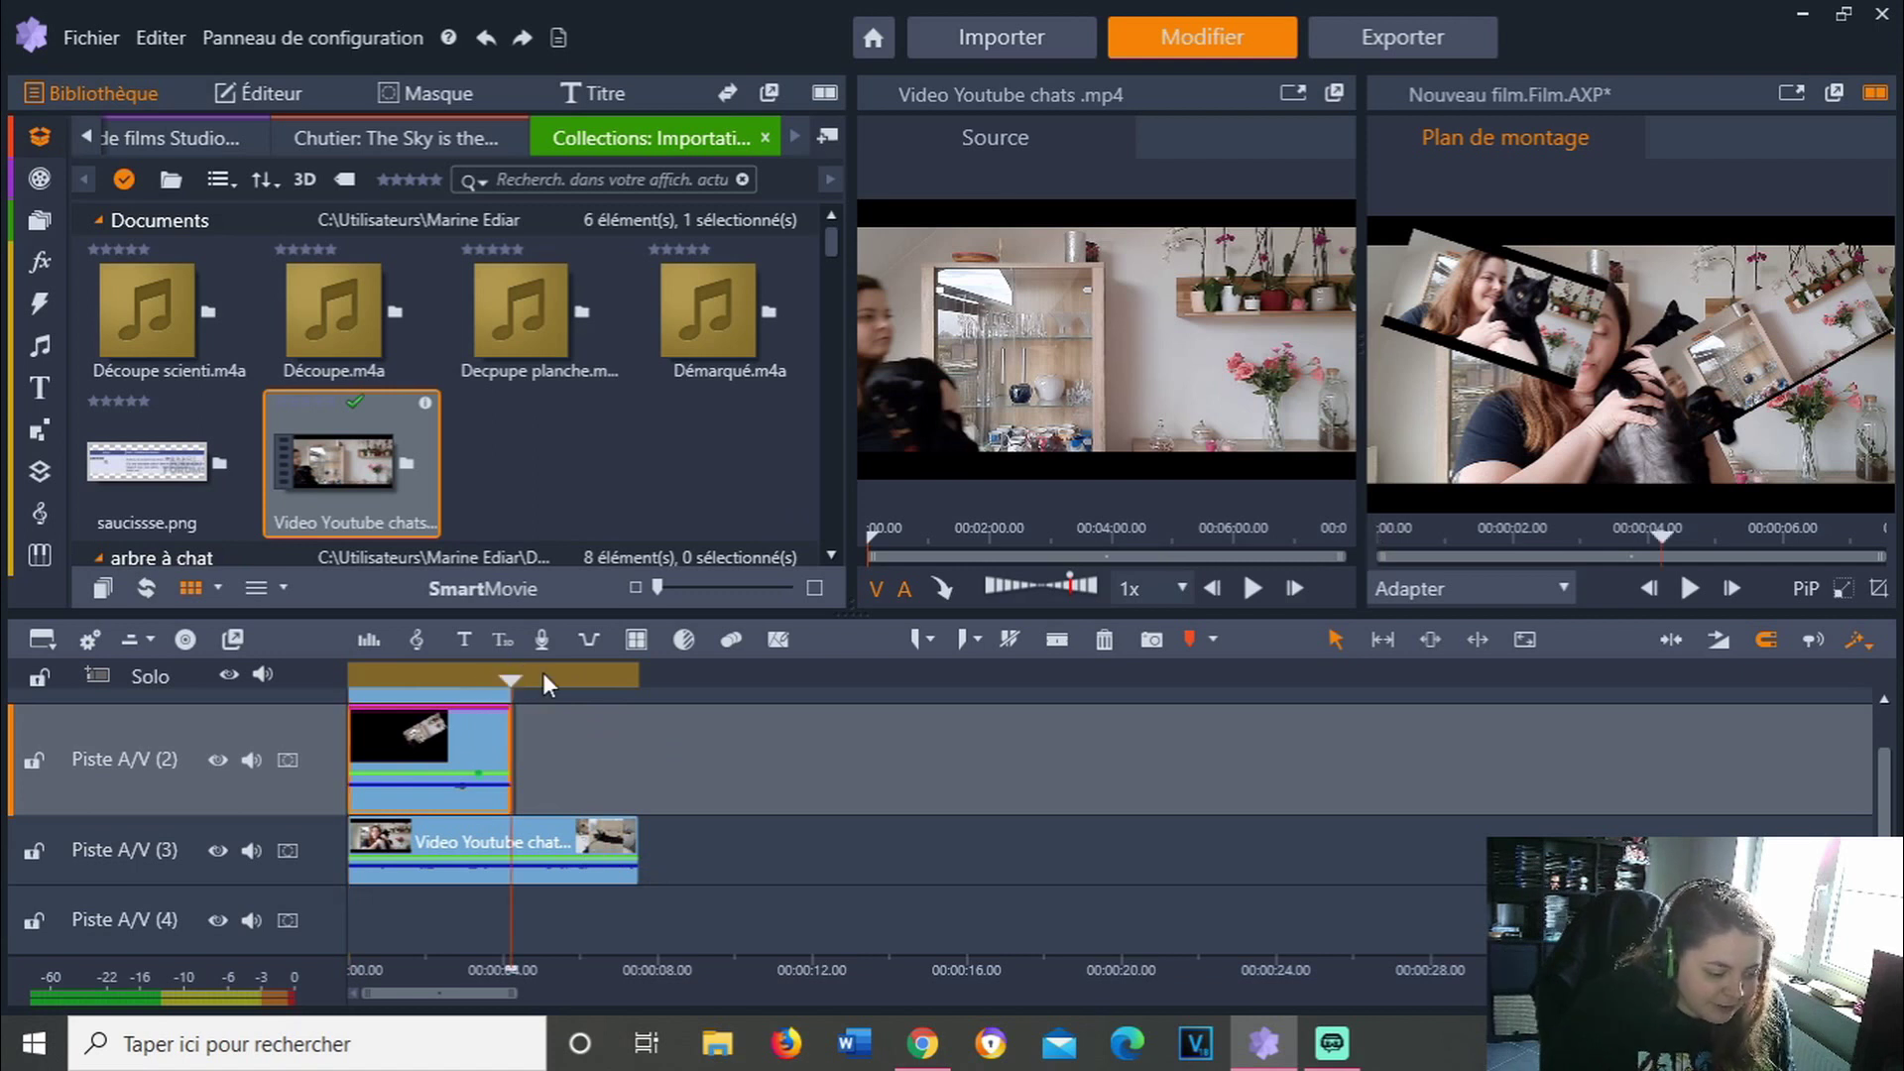
{"action": "left_click", "coordinate": [1055, 640]}
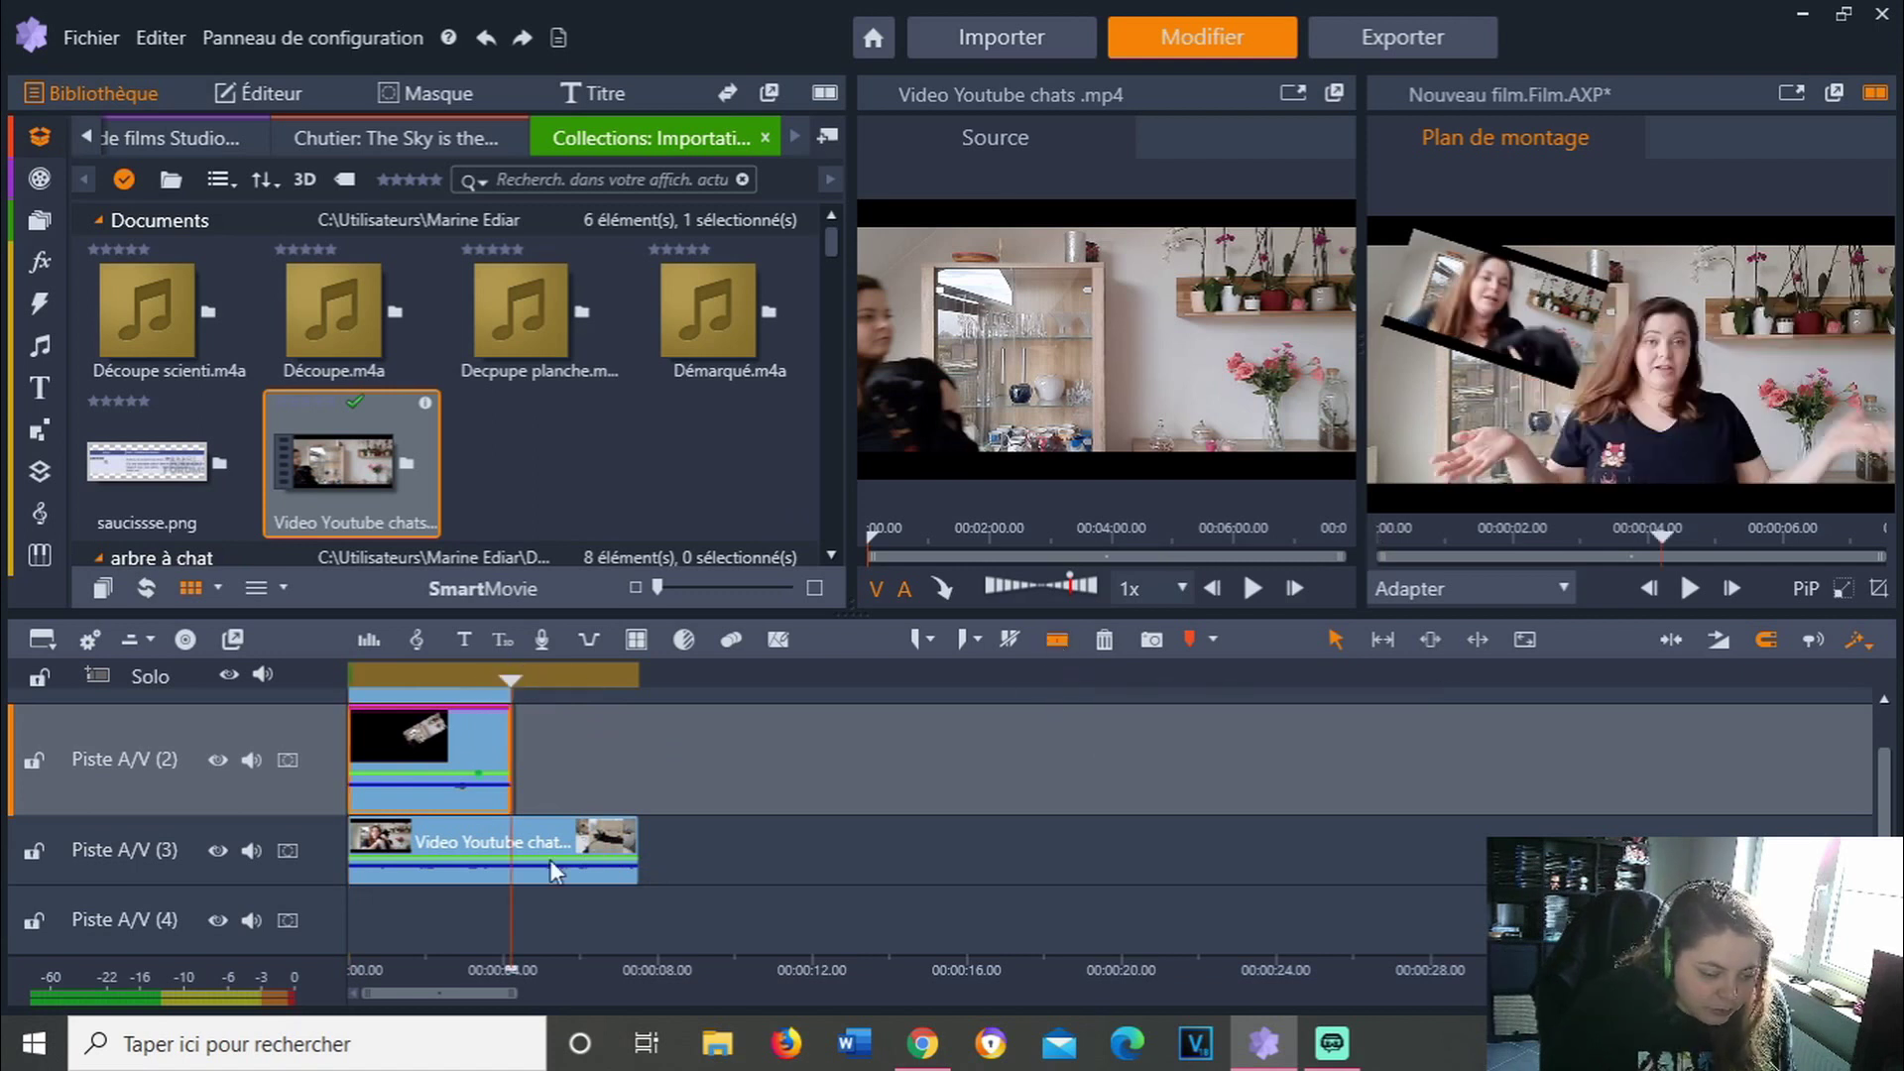
{"action": "left_click", "coordinate": [550, 859]}
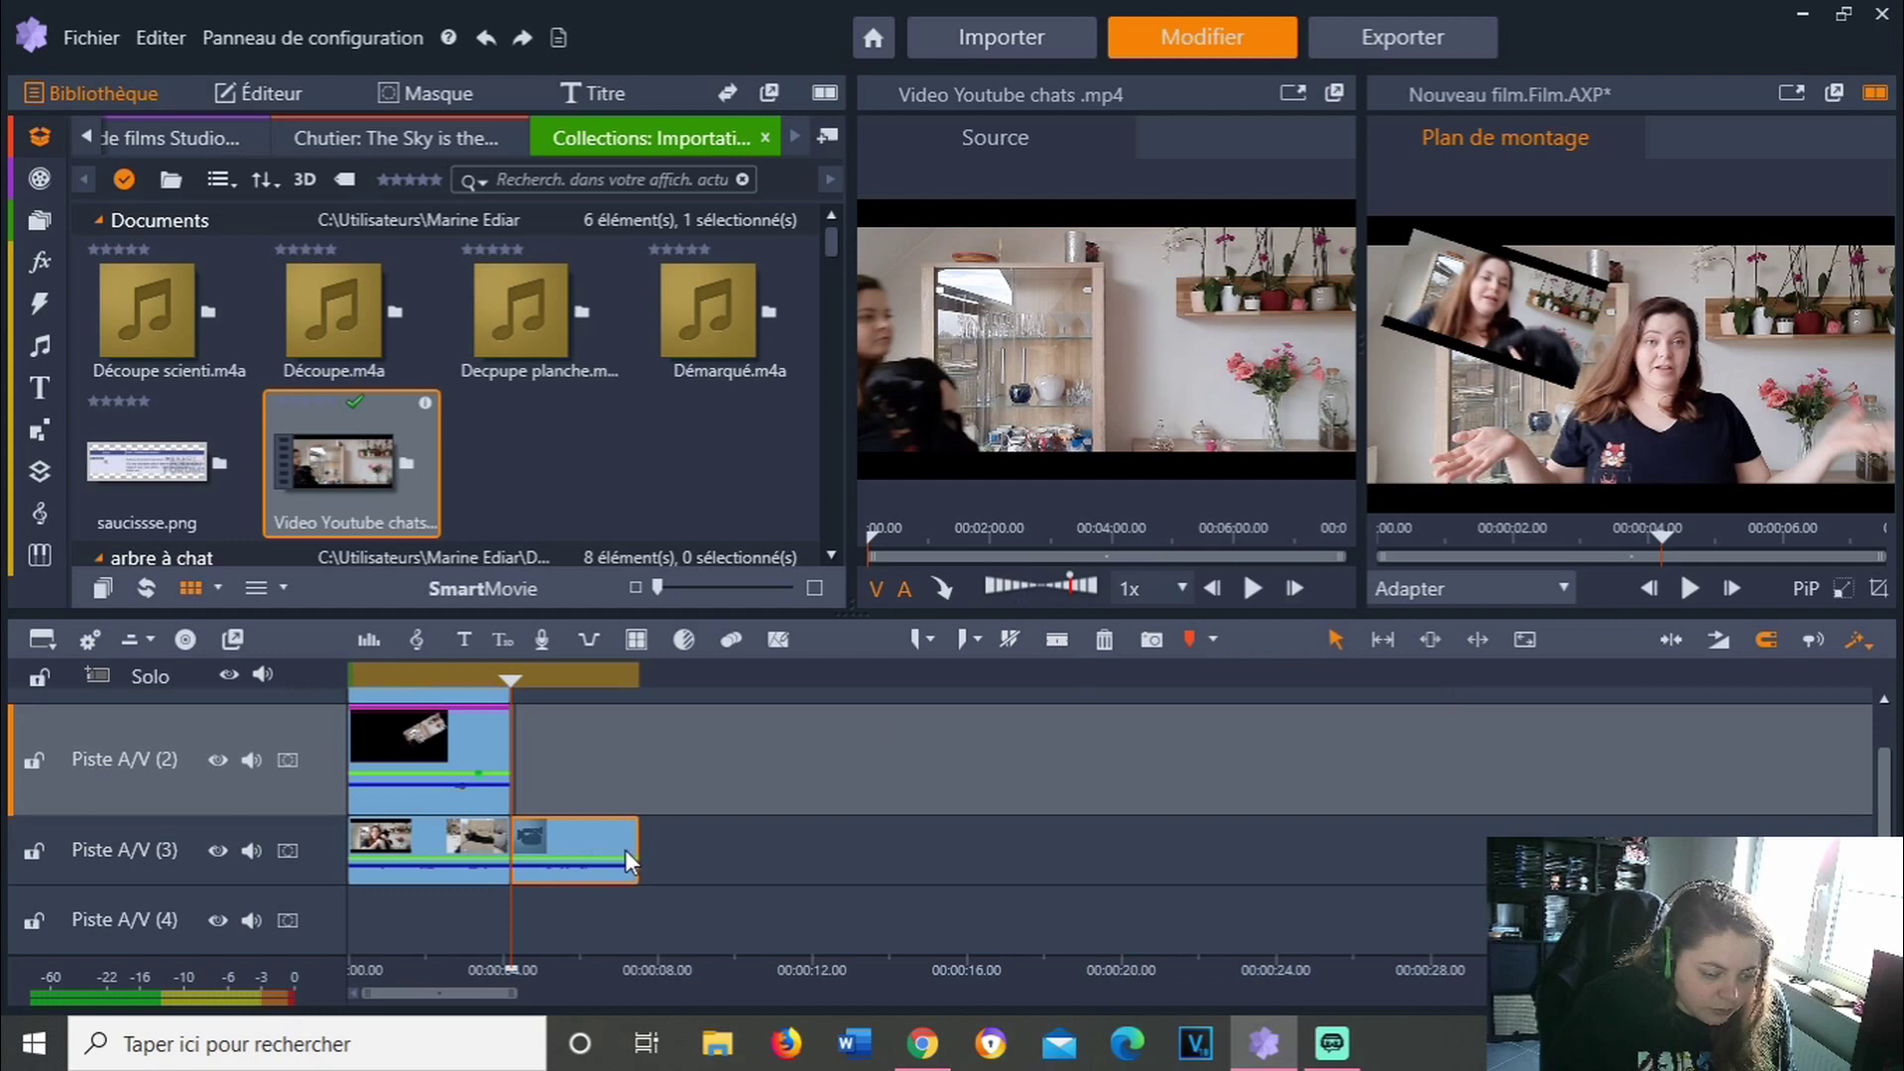
{"action": "key", "text": "Delete"}
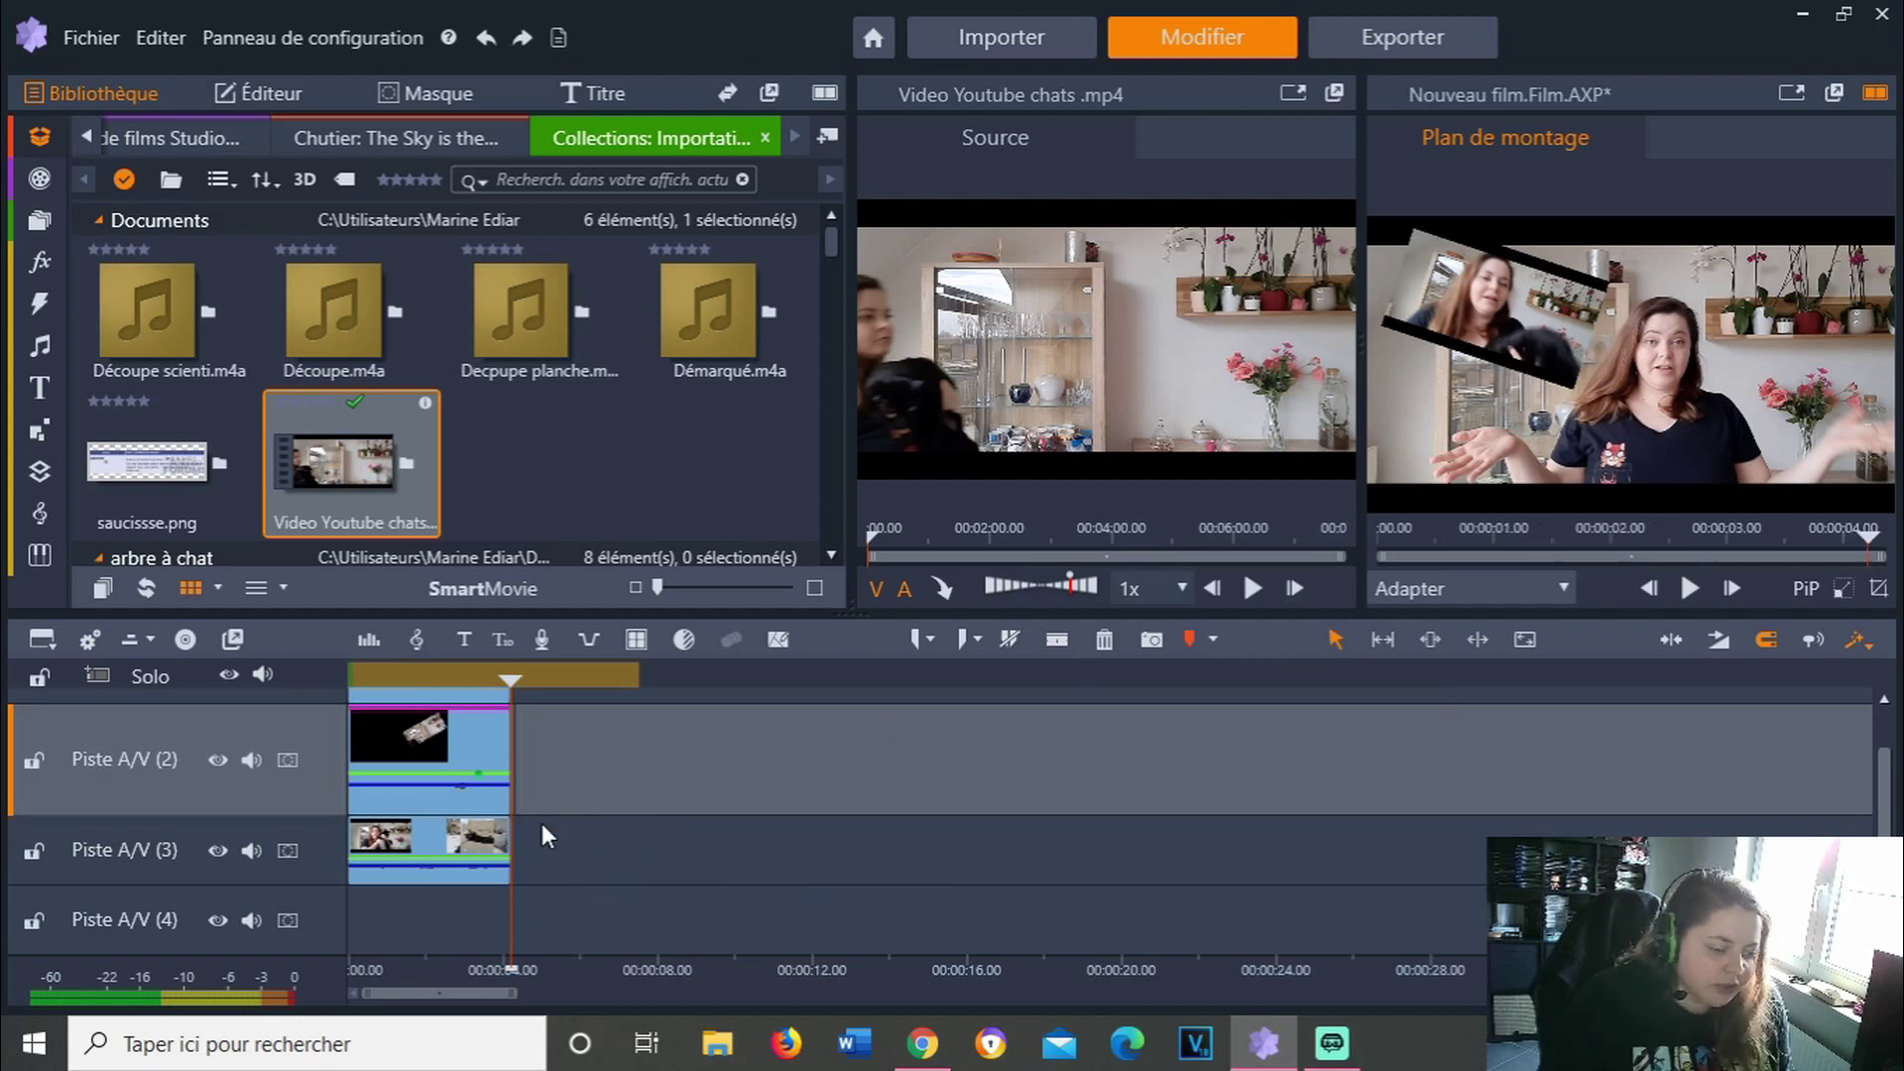
Play back the three-layer montage from the start of the timeline in the montage preview
{"action": "left_click_drag", "start_coordinate": [510, 679], "coordinate": [250, 696]}
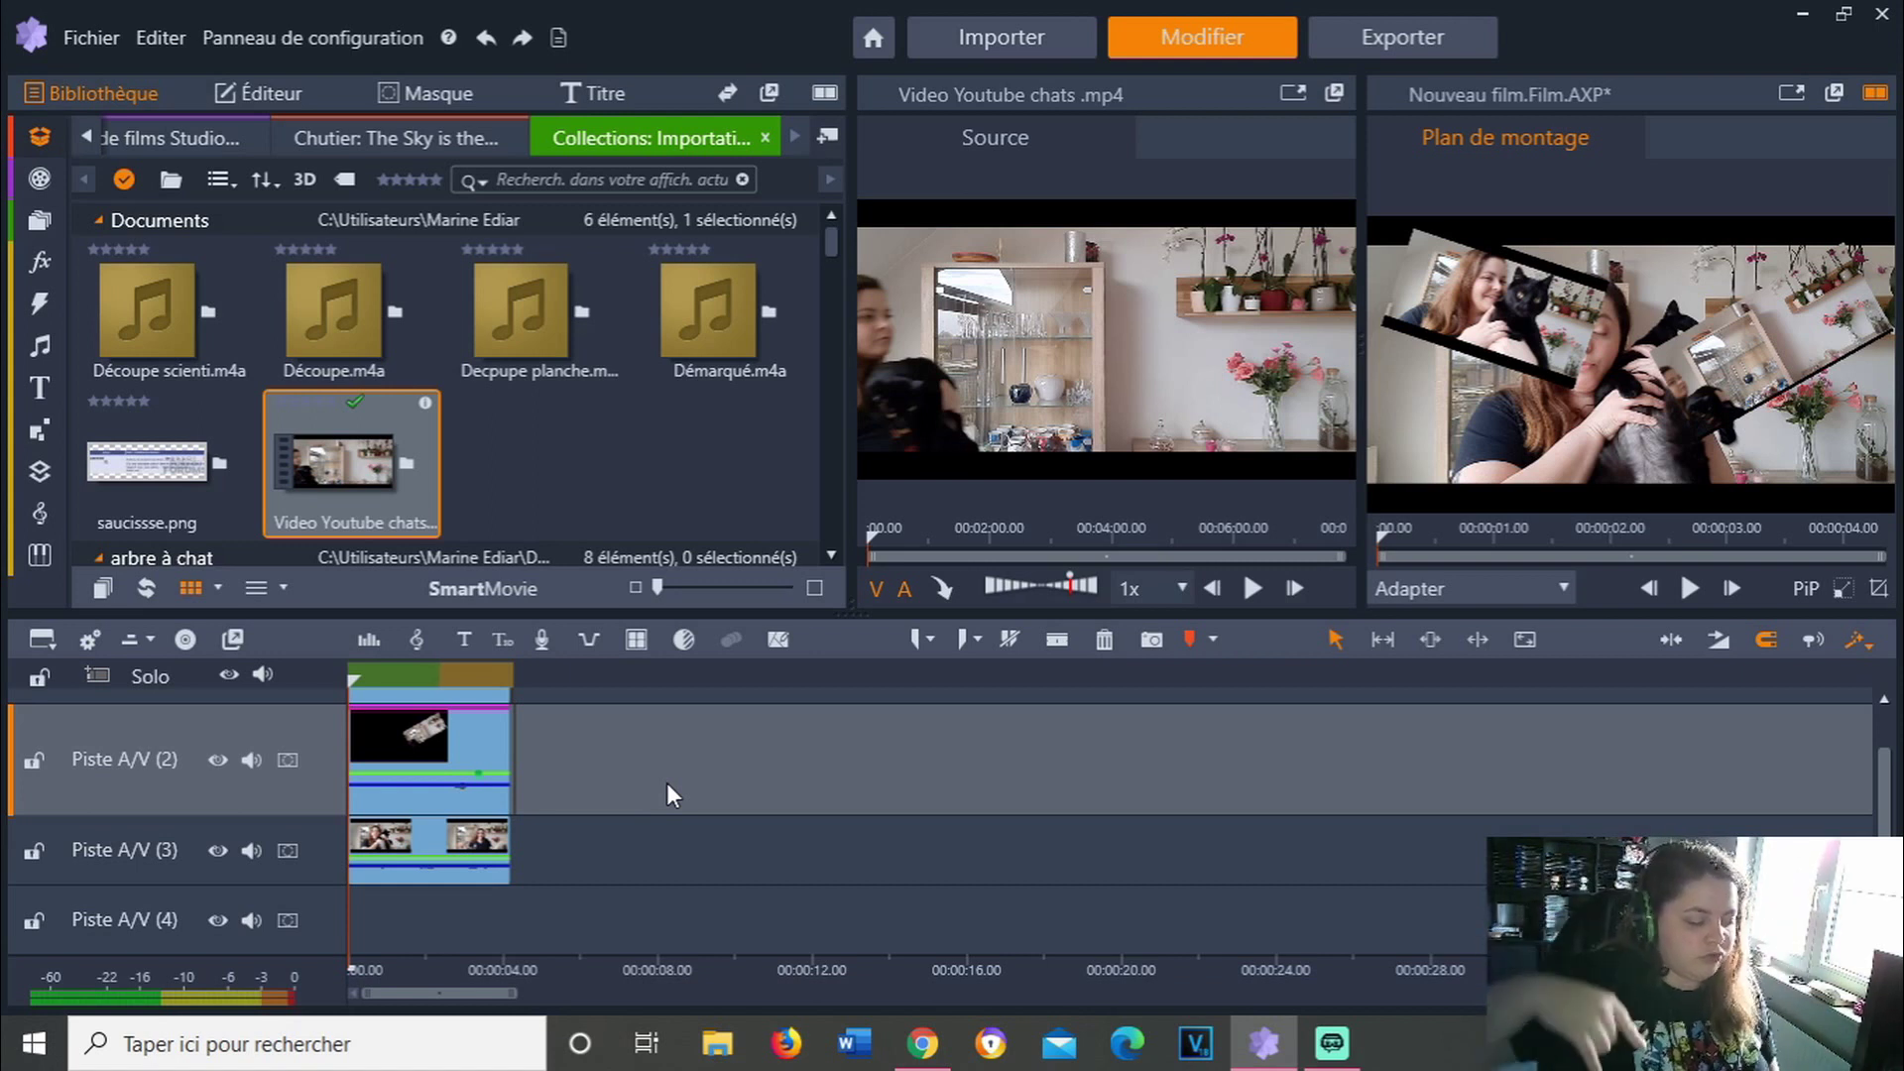
{"action": "left_click", "coordinate": [1692, 589]}
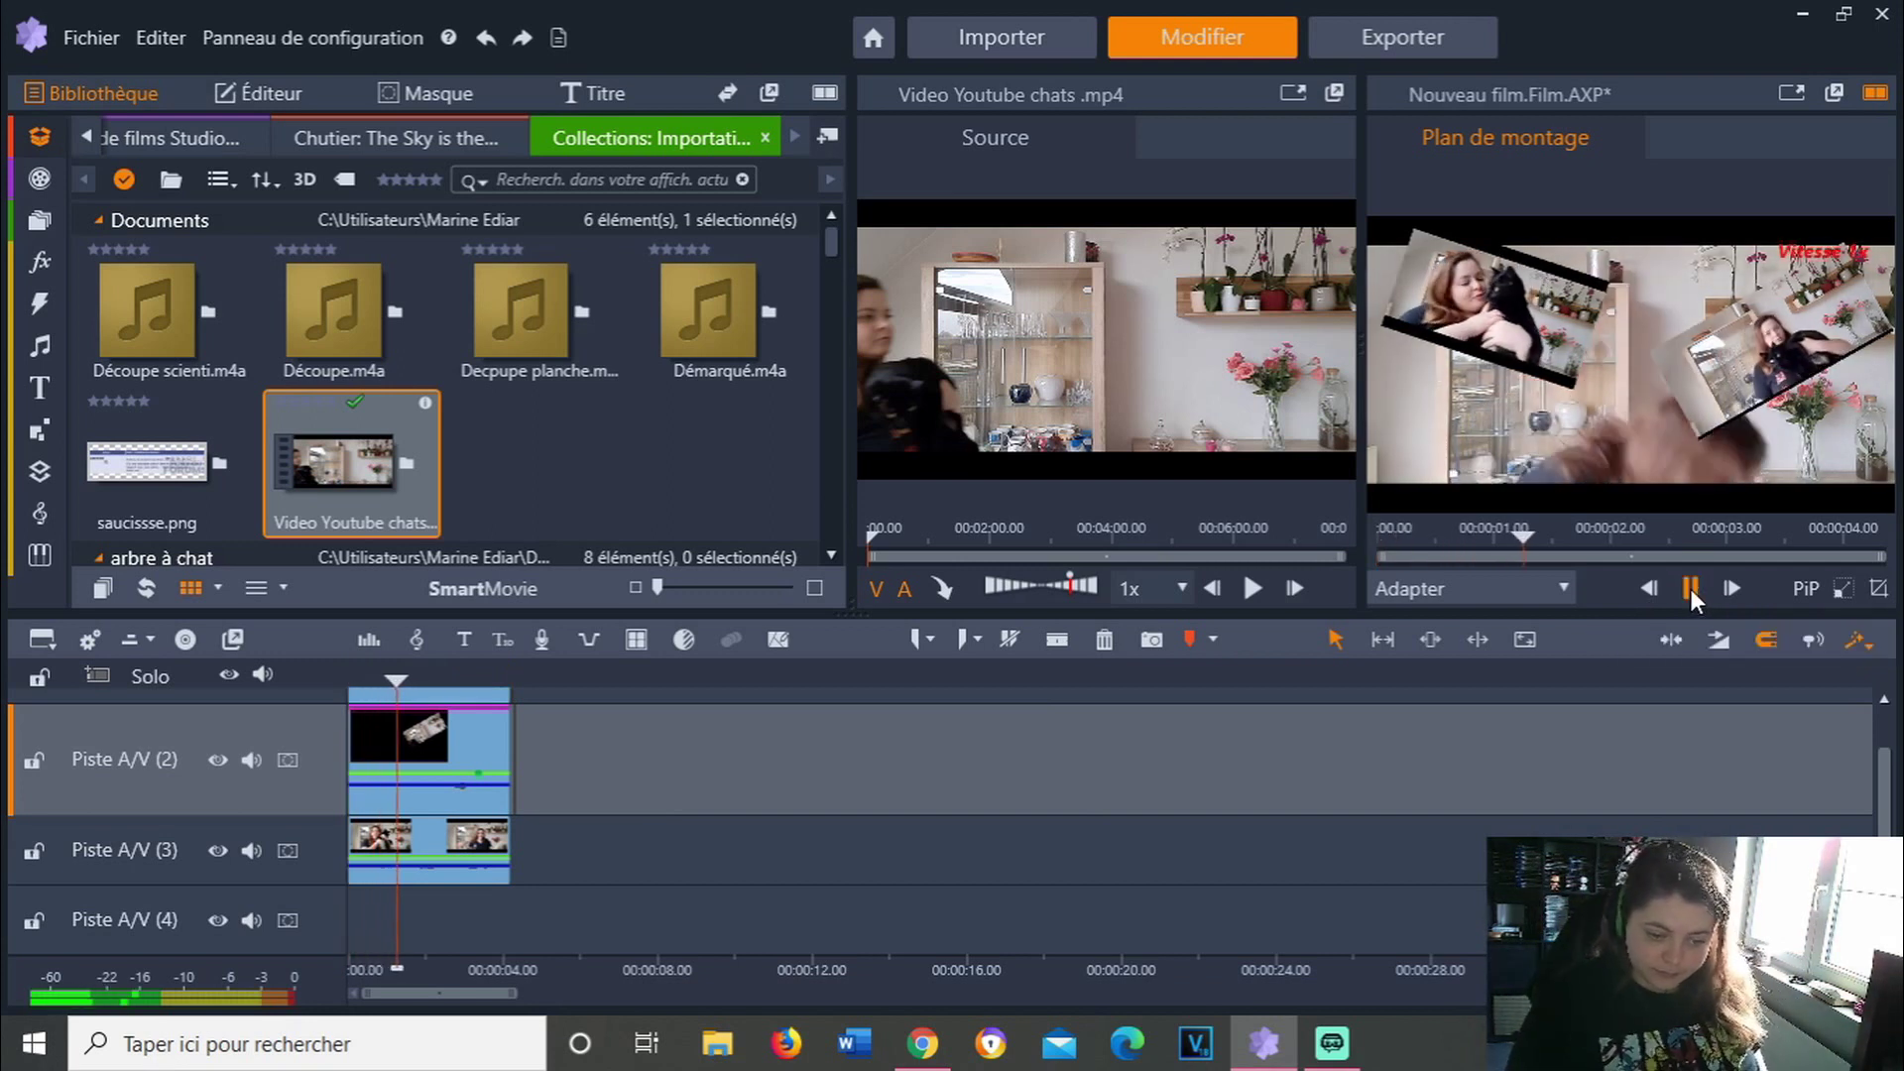
{"action": "left_click", "coordinate": [1691, 589]}
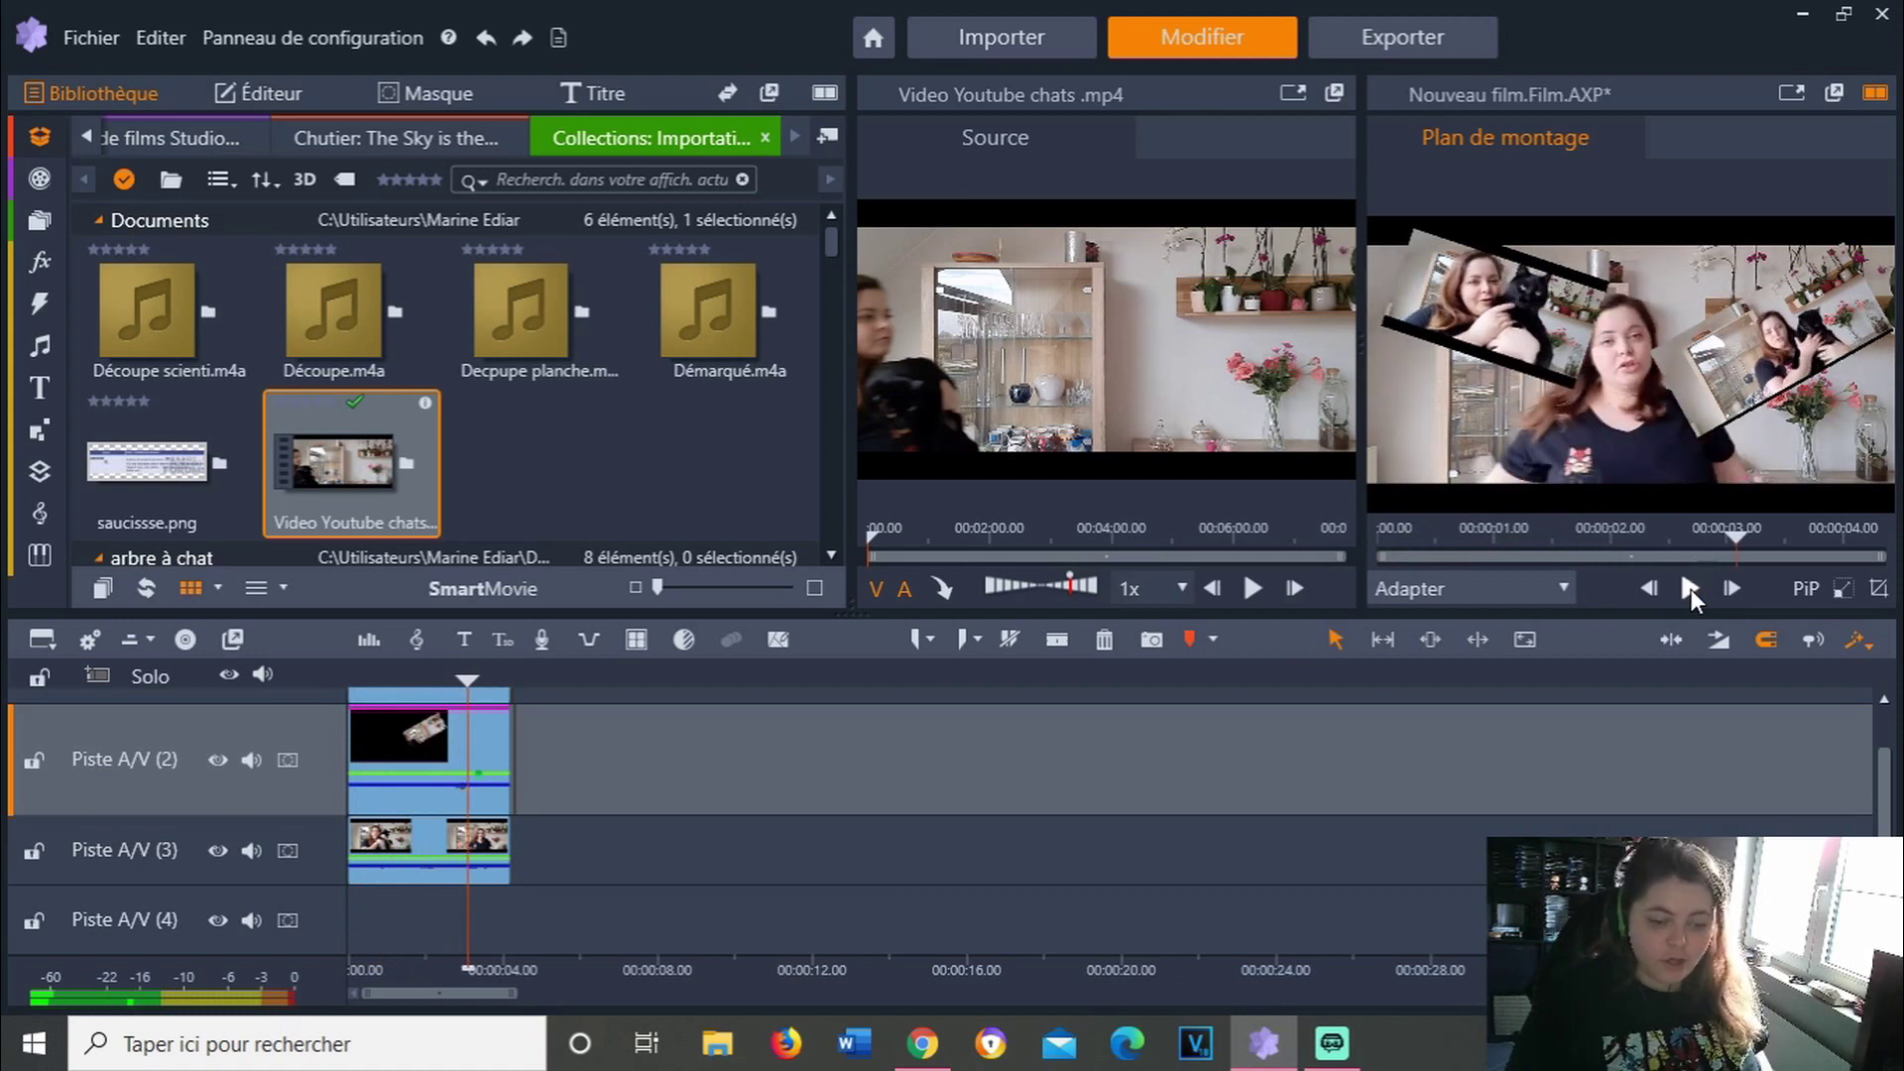
Watch the montage from the start in full-screen preview and return to the editing workspace
{"action": "left_click", "coordinate": [1383, 535]}
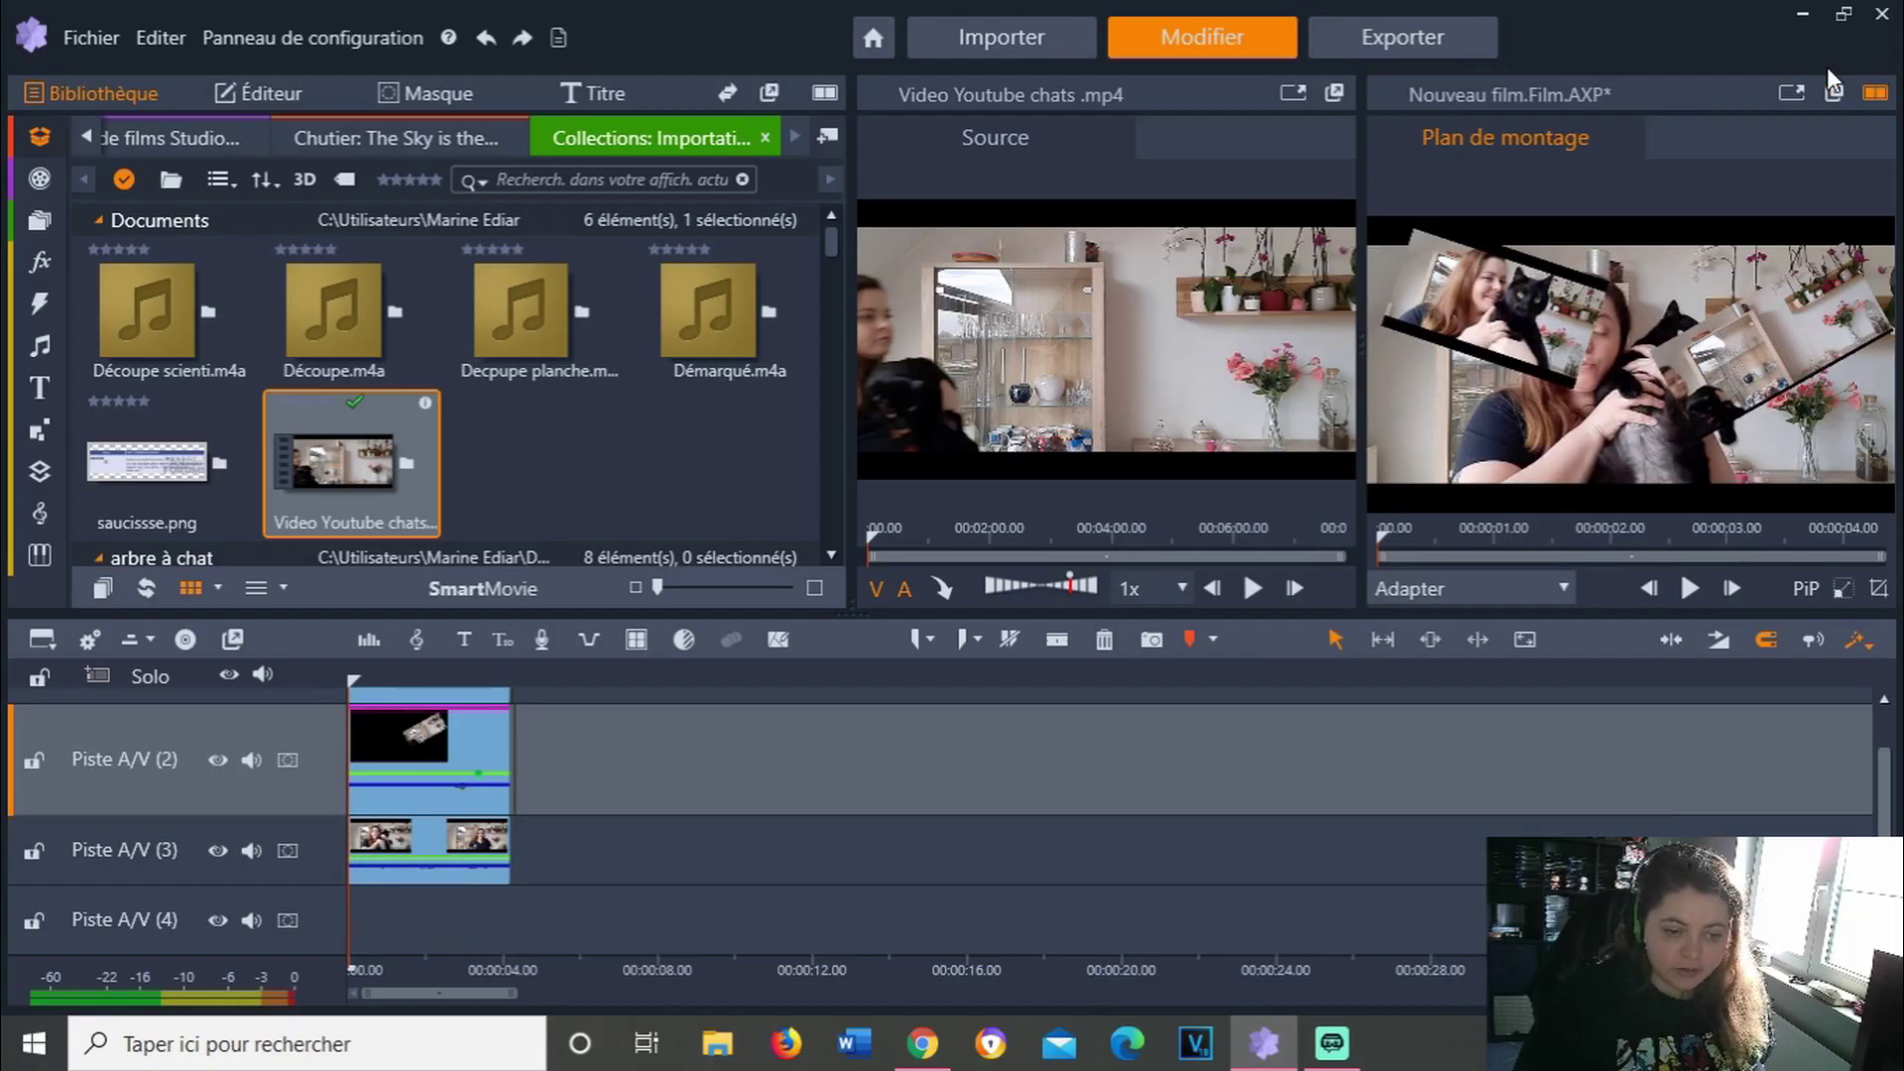
{"action": "left_click", "coordinate": [1788, 89]}
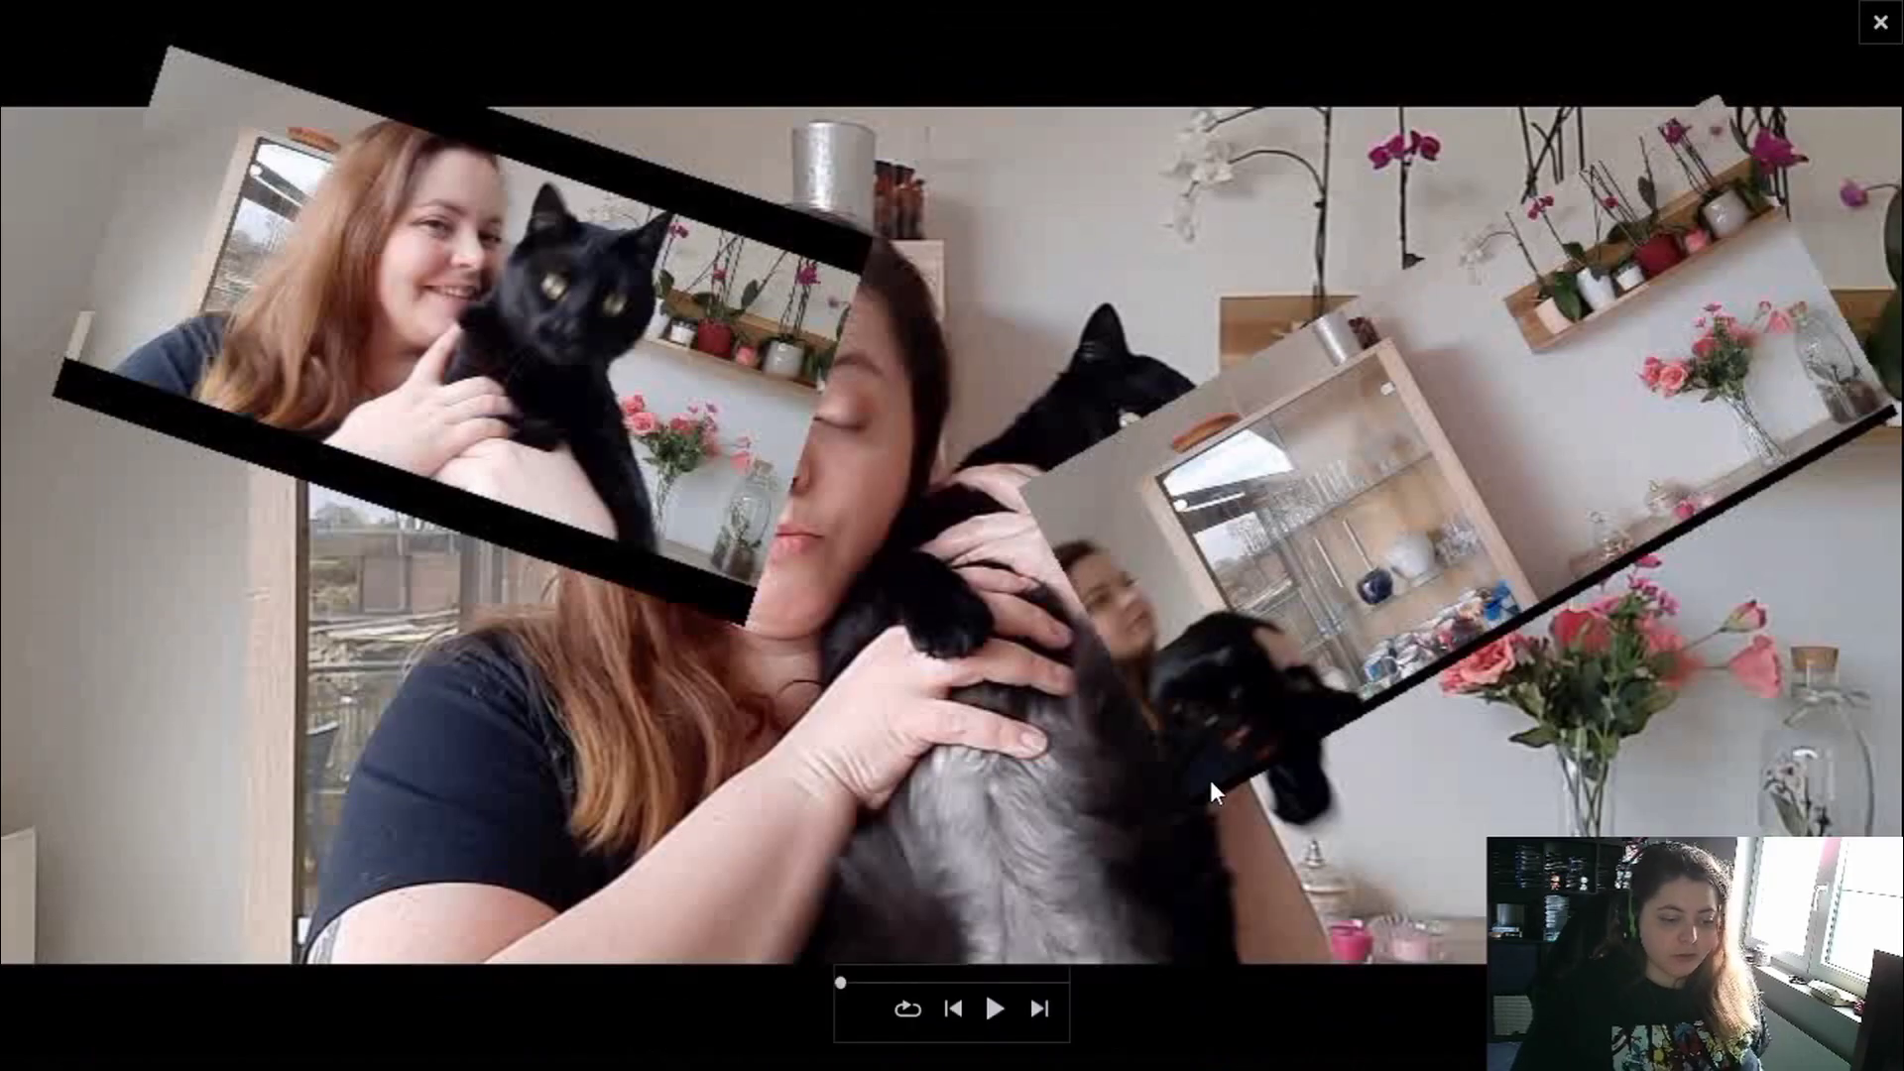
{"action": "left_click", "coordinate": [992, 1009]}
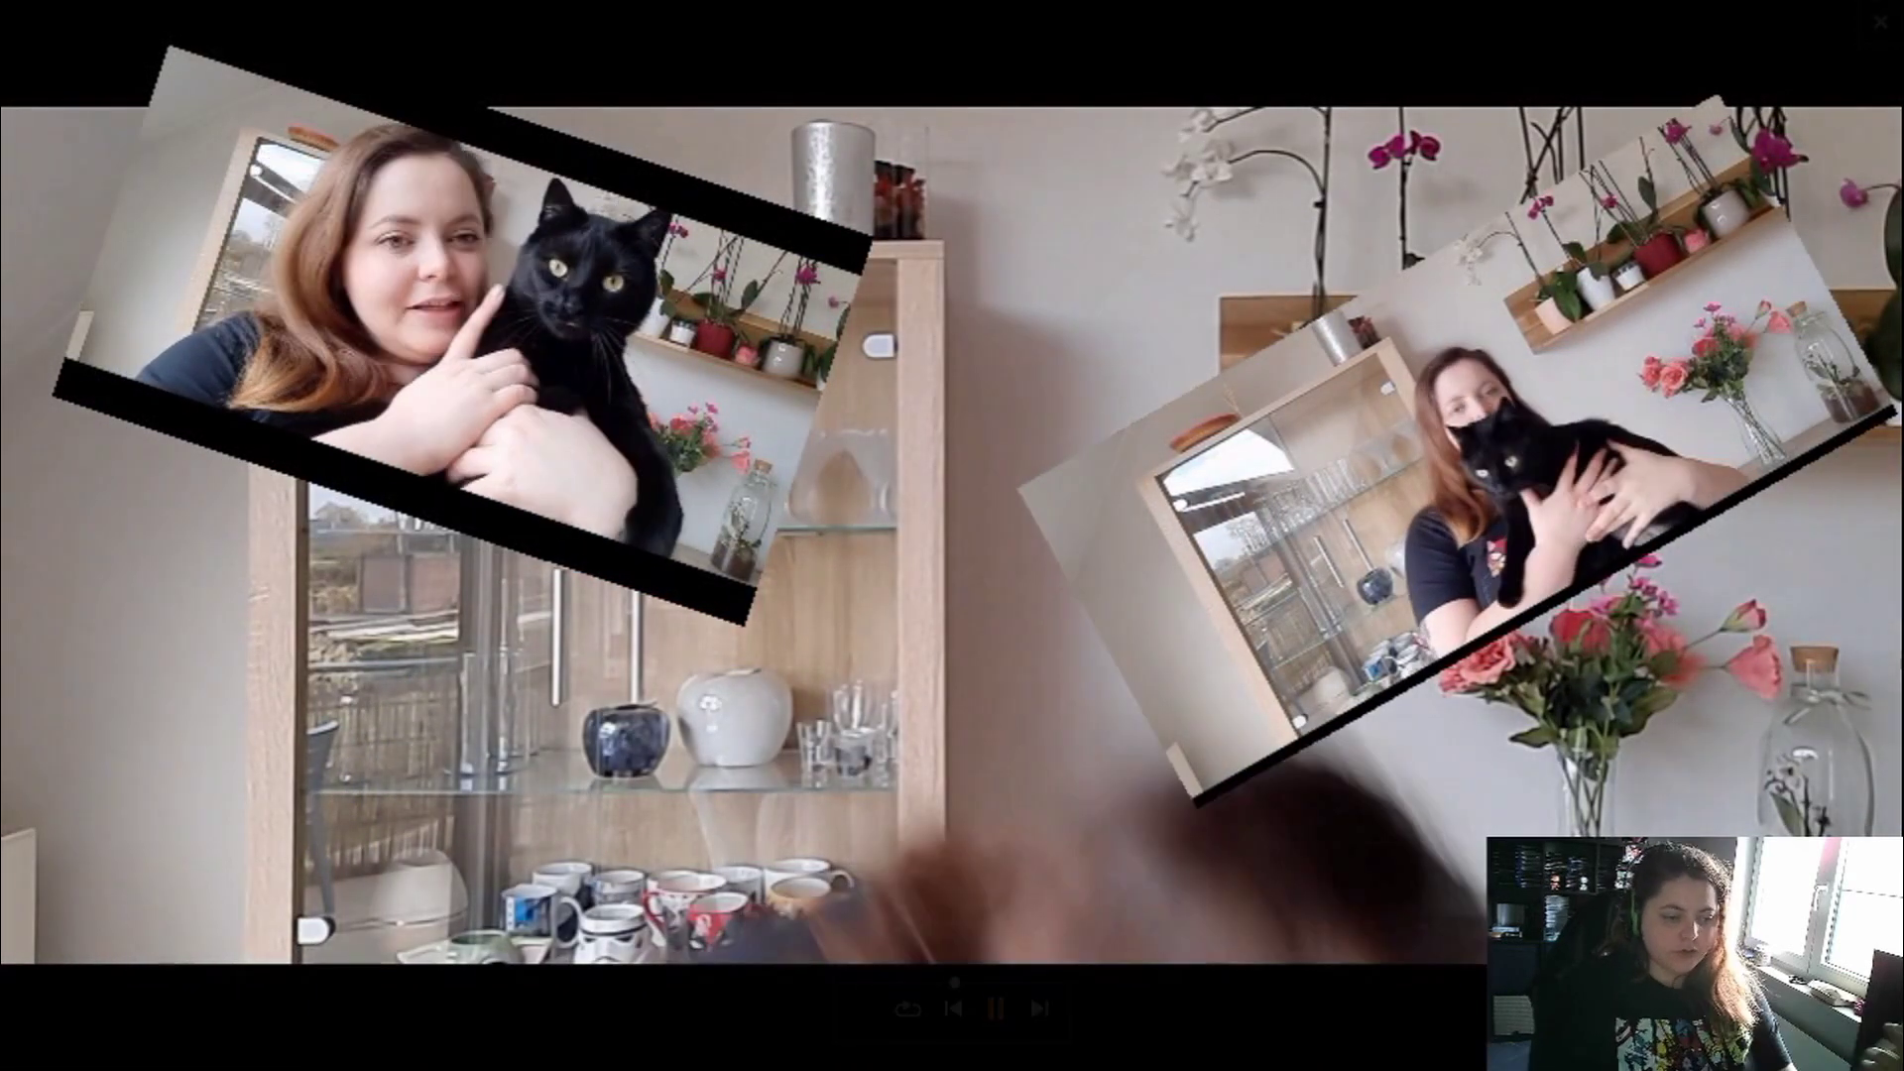
{"action": "key", "text": "Escape"}
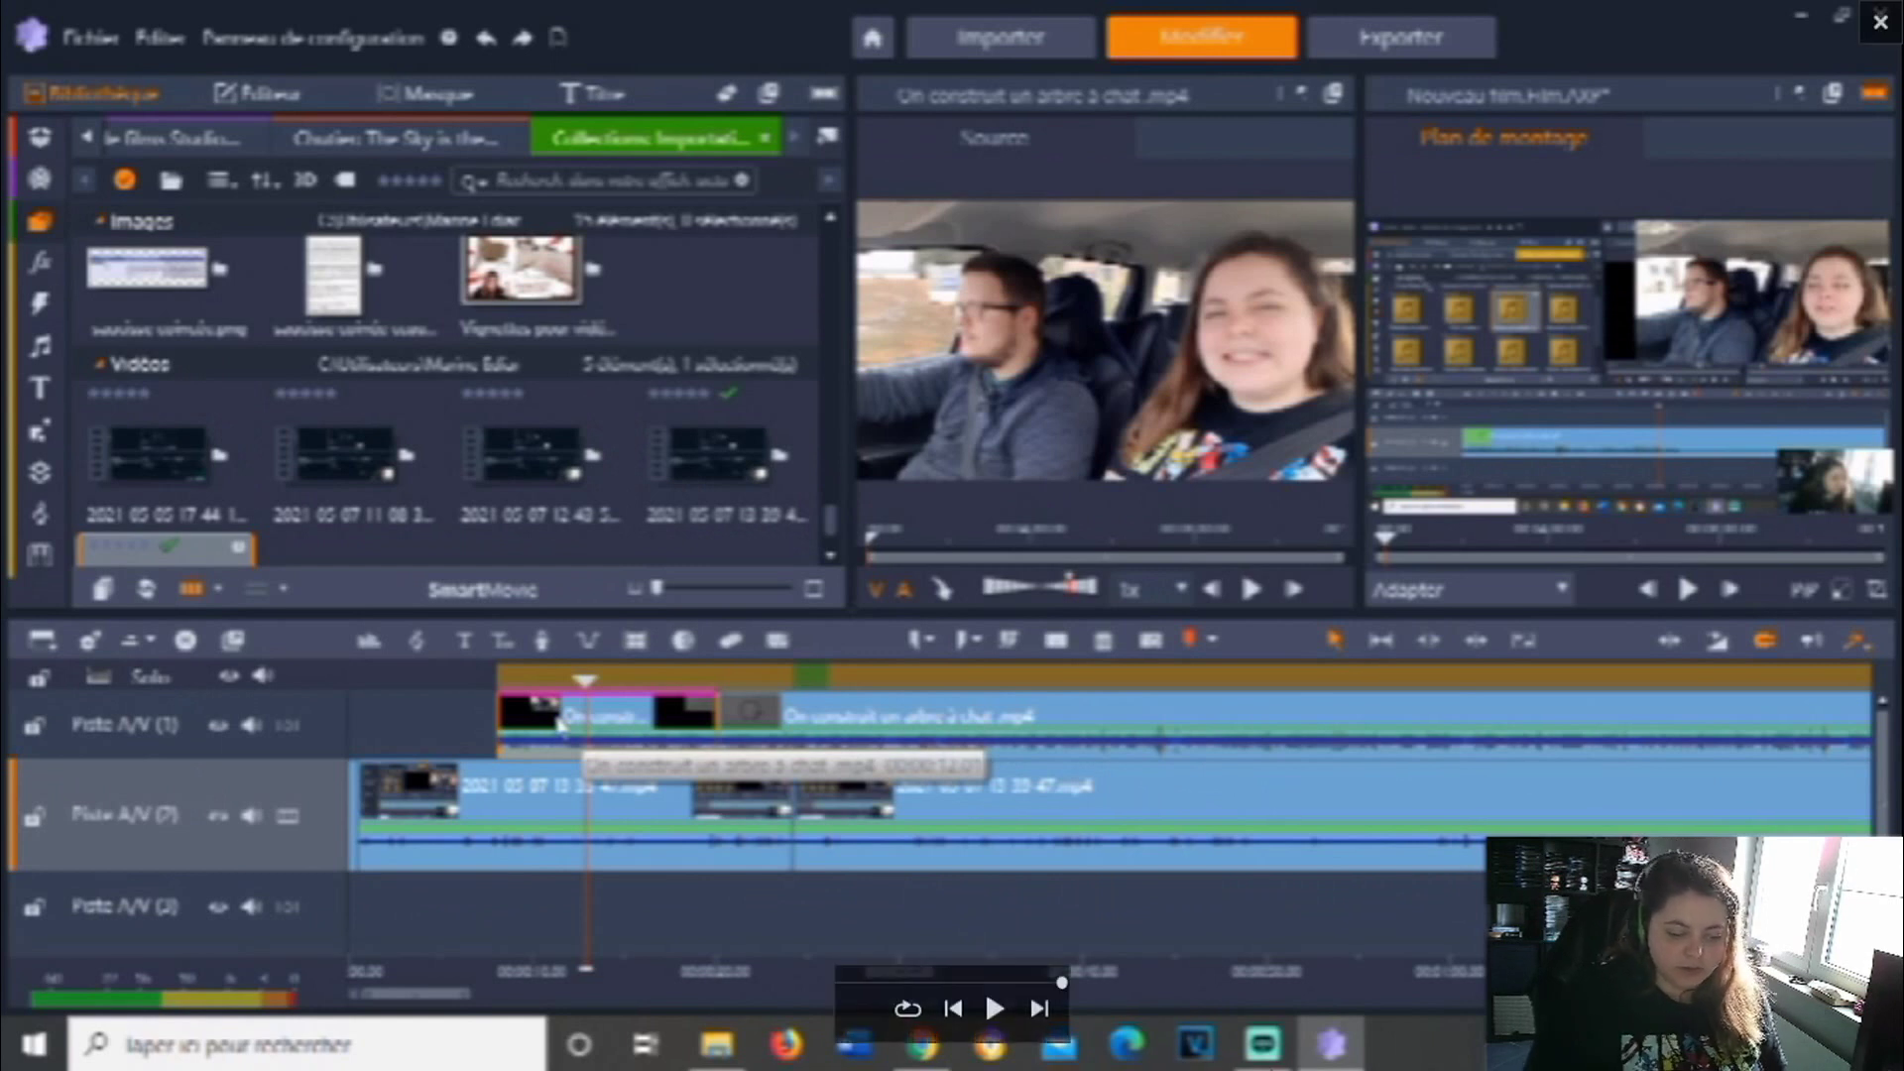
{"action": "left_click", "coordinate": [1880, 21]}
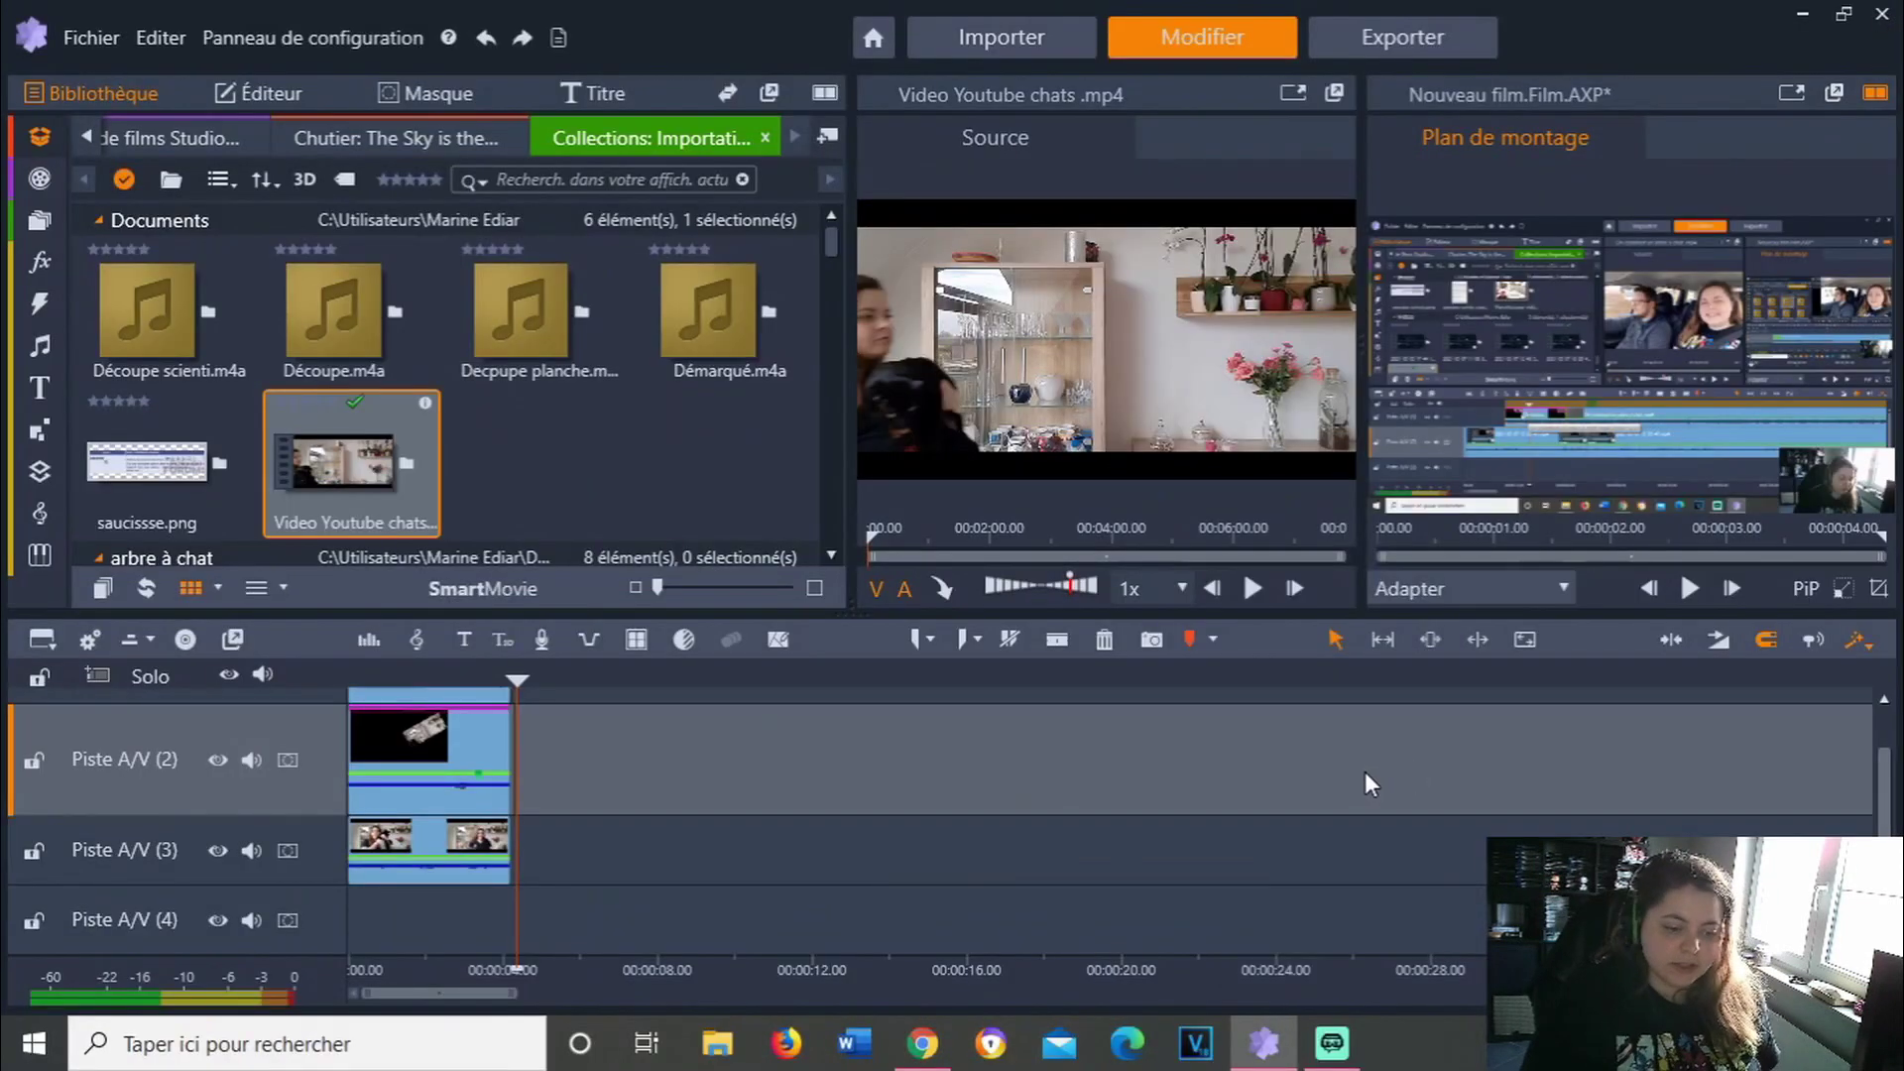
Return the playhead to the start, review the export settings and file name, and go back to editing without exporting
{"action": "left_click_drag", "start_coordinate": [385, 680], "coordinate": [301, 666]}
{"action": "left_click", "coordinate": [1389, 34]}
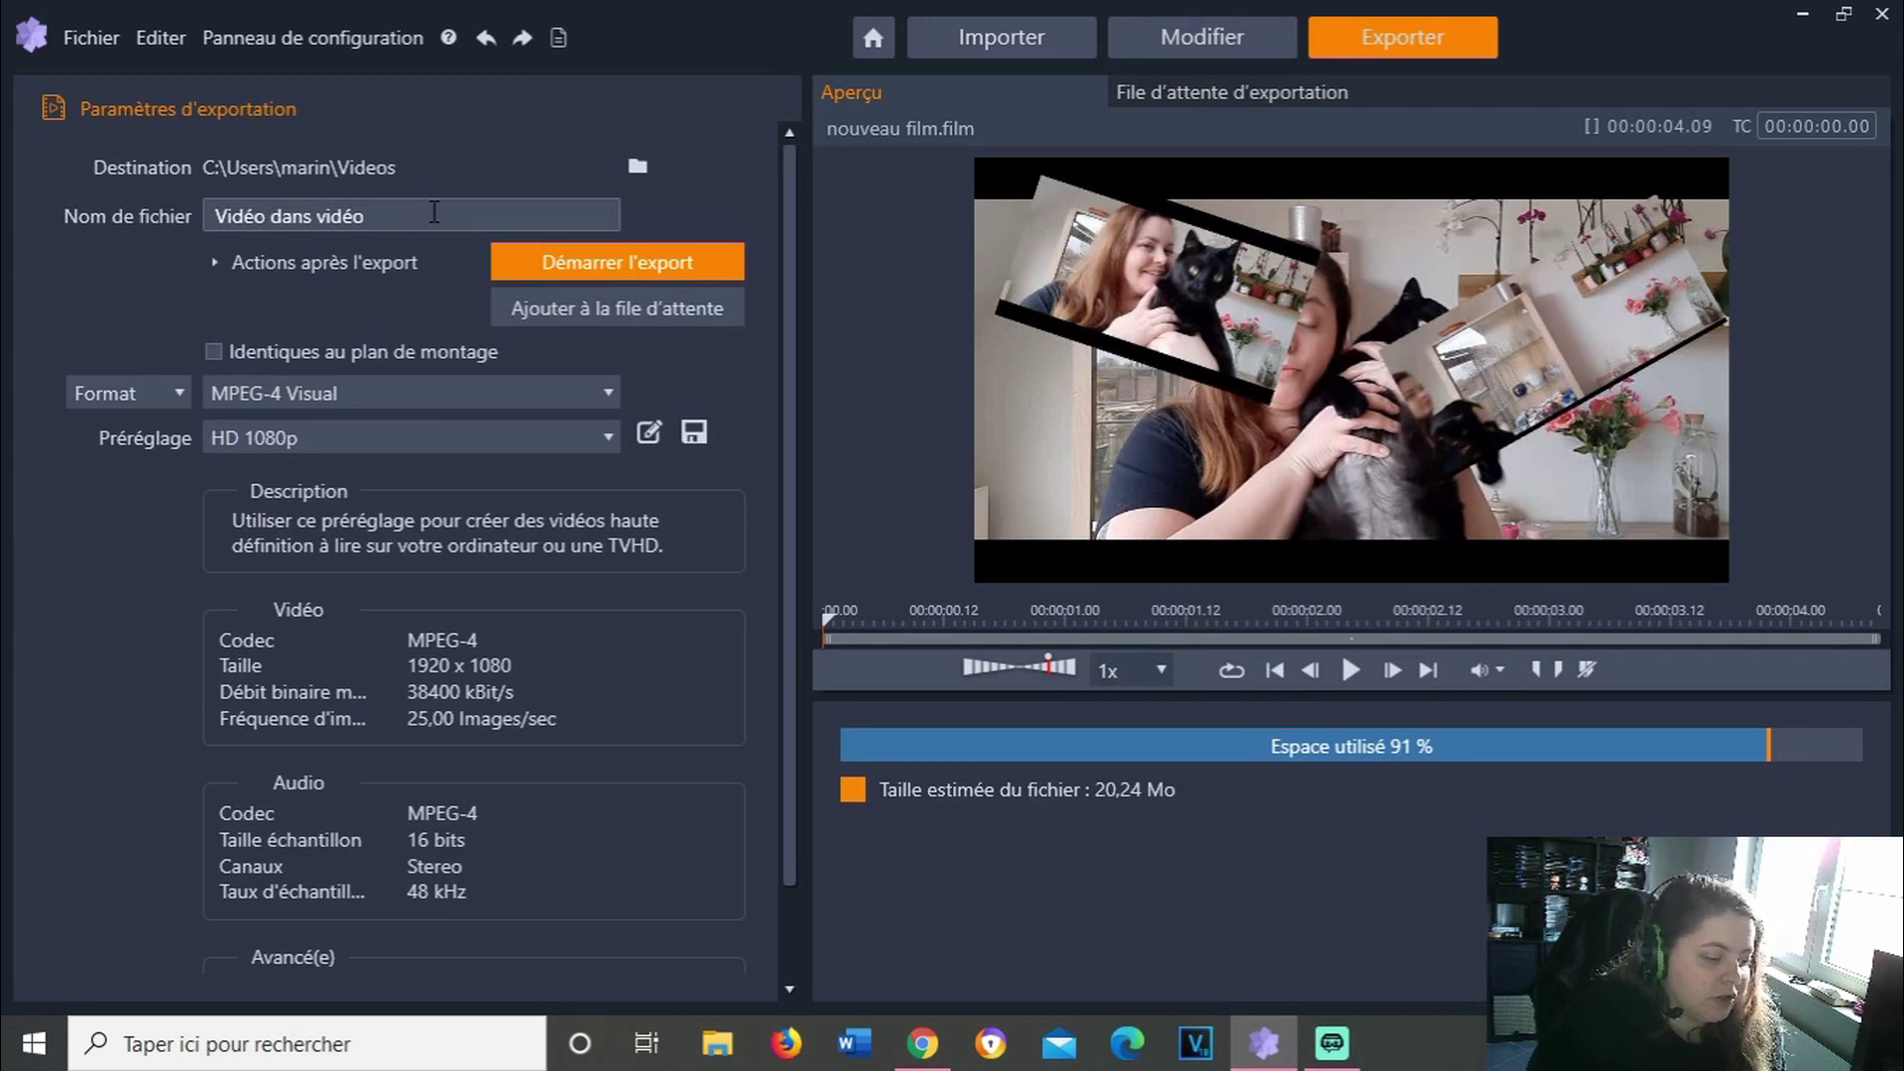
{"action": "left_click", "coordinate": [393, 227]}
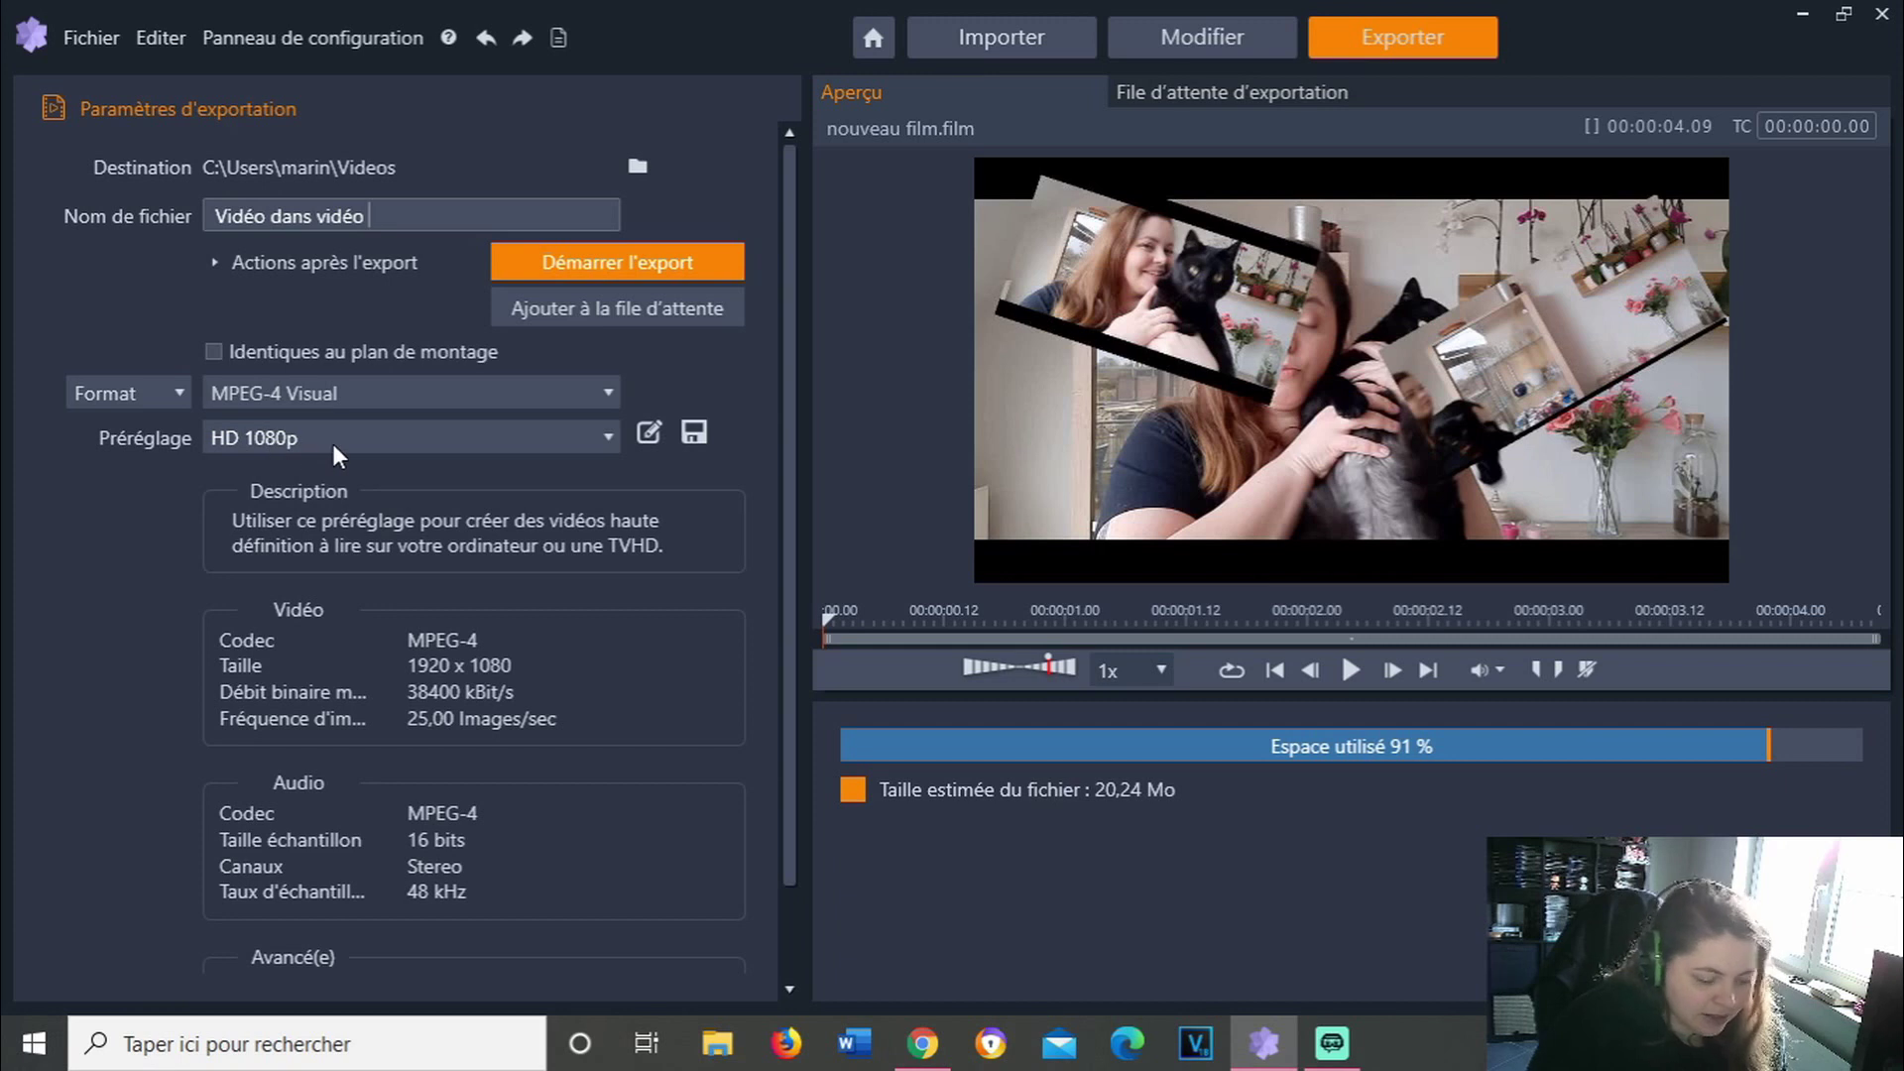
{"action": "left_click", "coordinate": [1209, 44]}
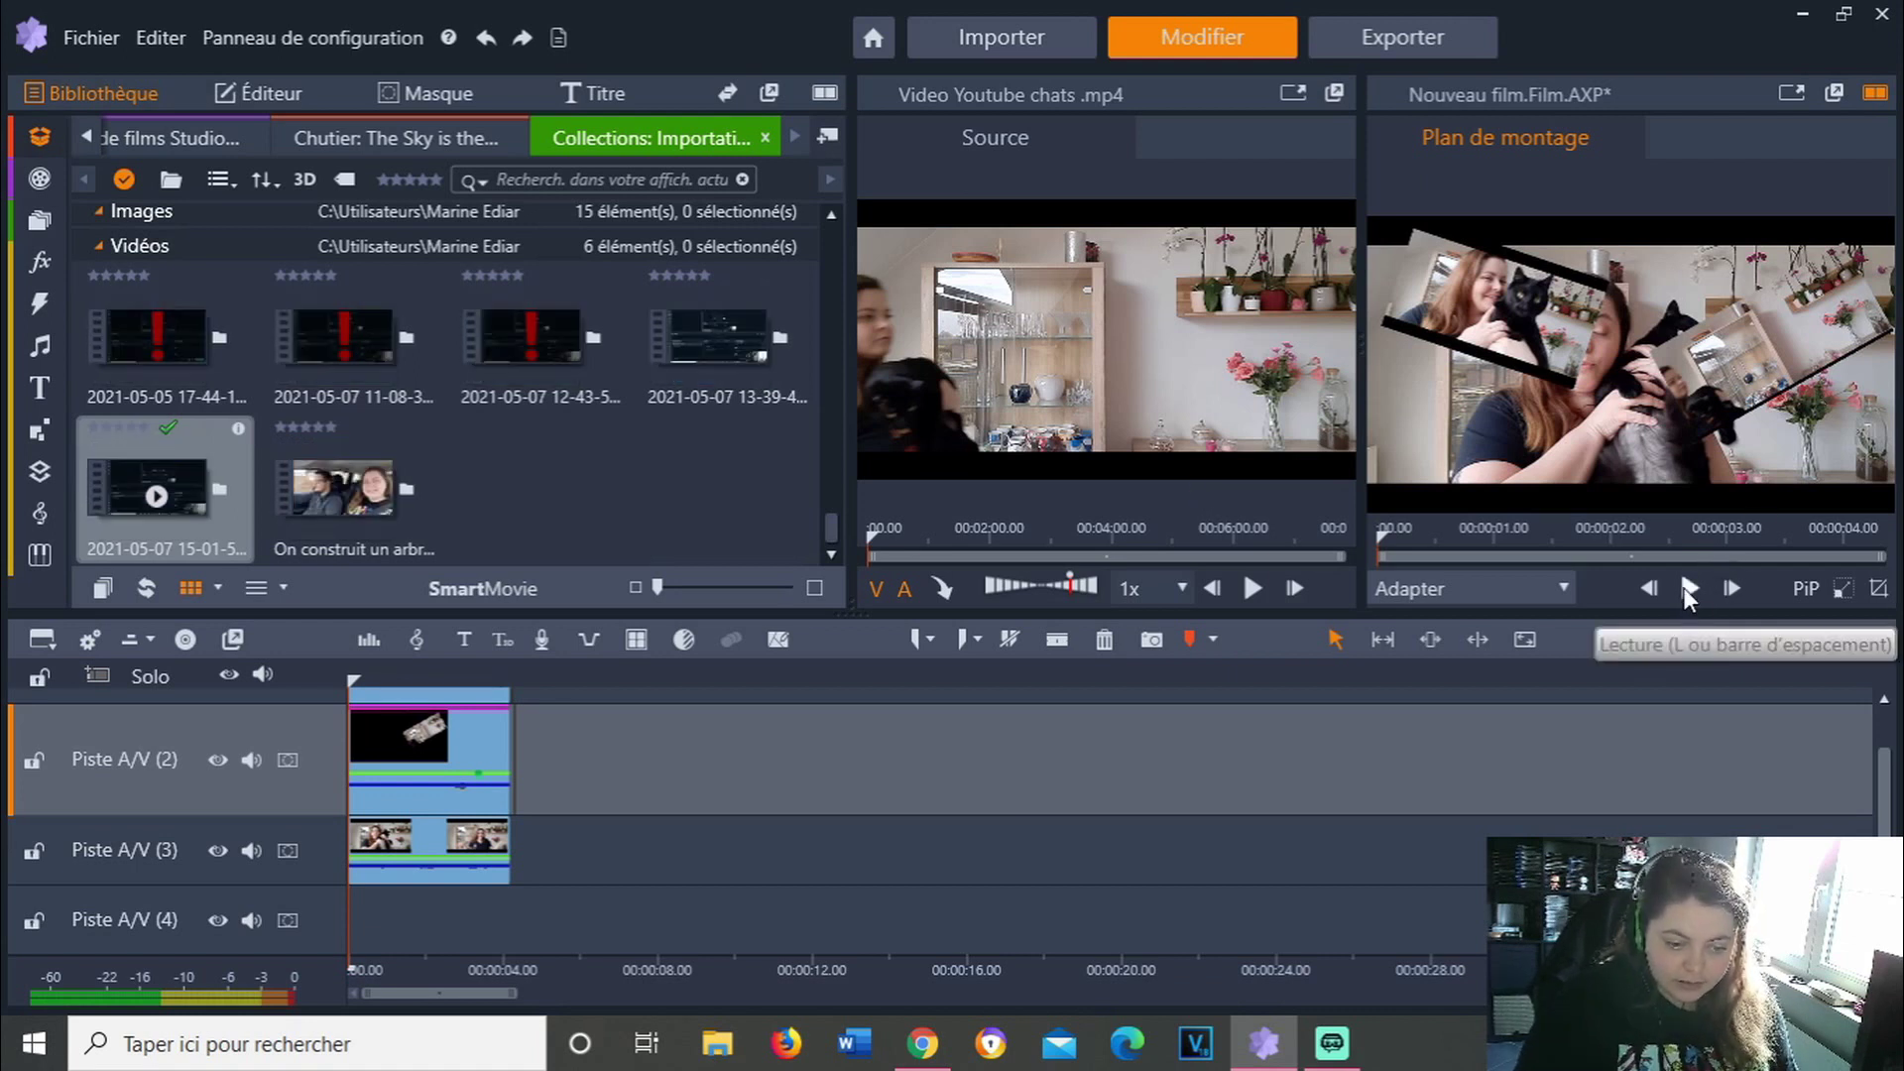
{"action": "left_click", "coordinate": [1346, 1057]}
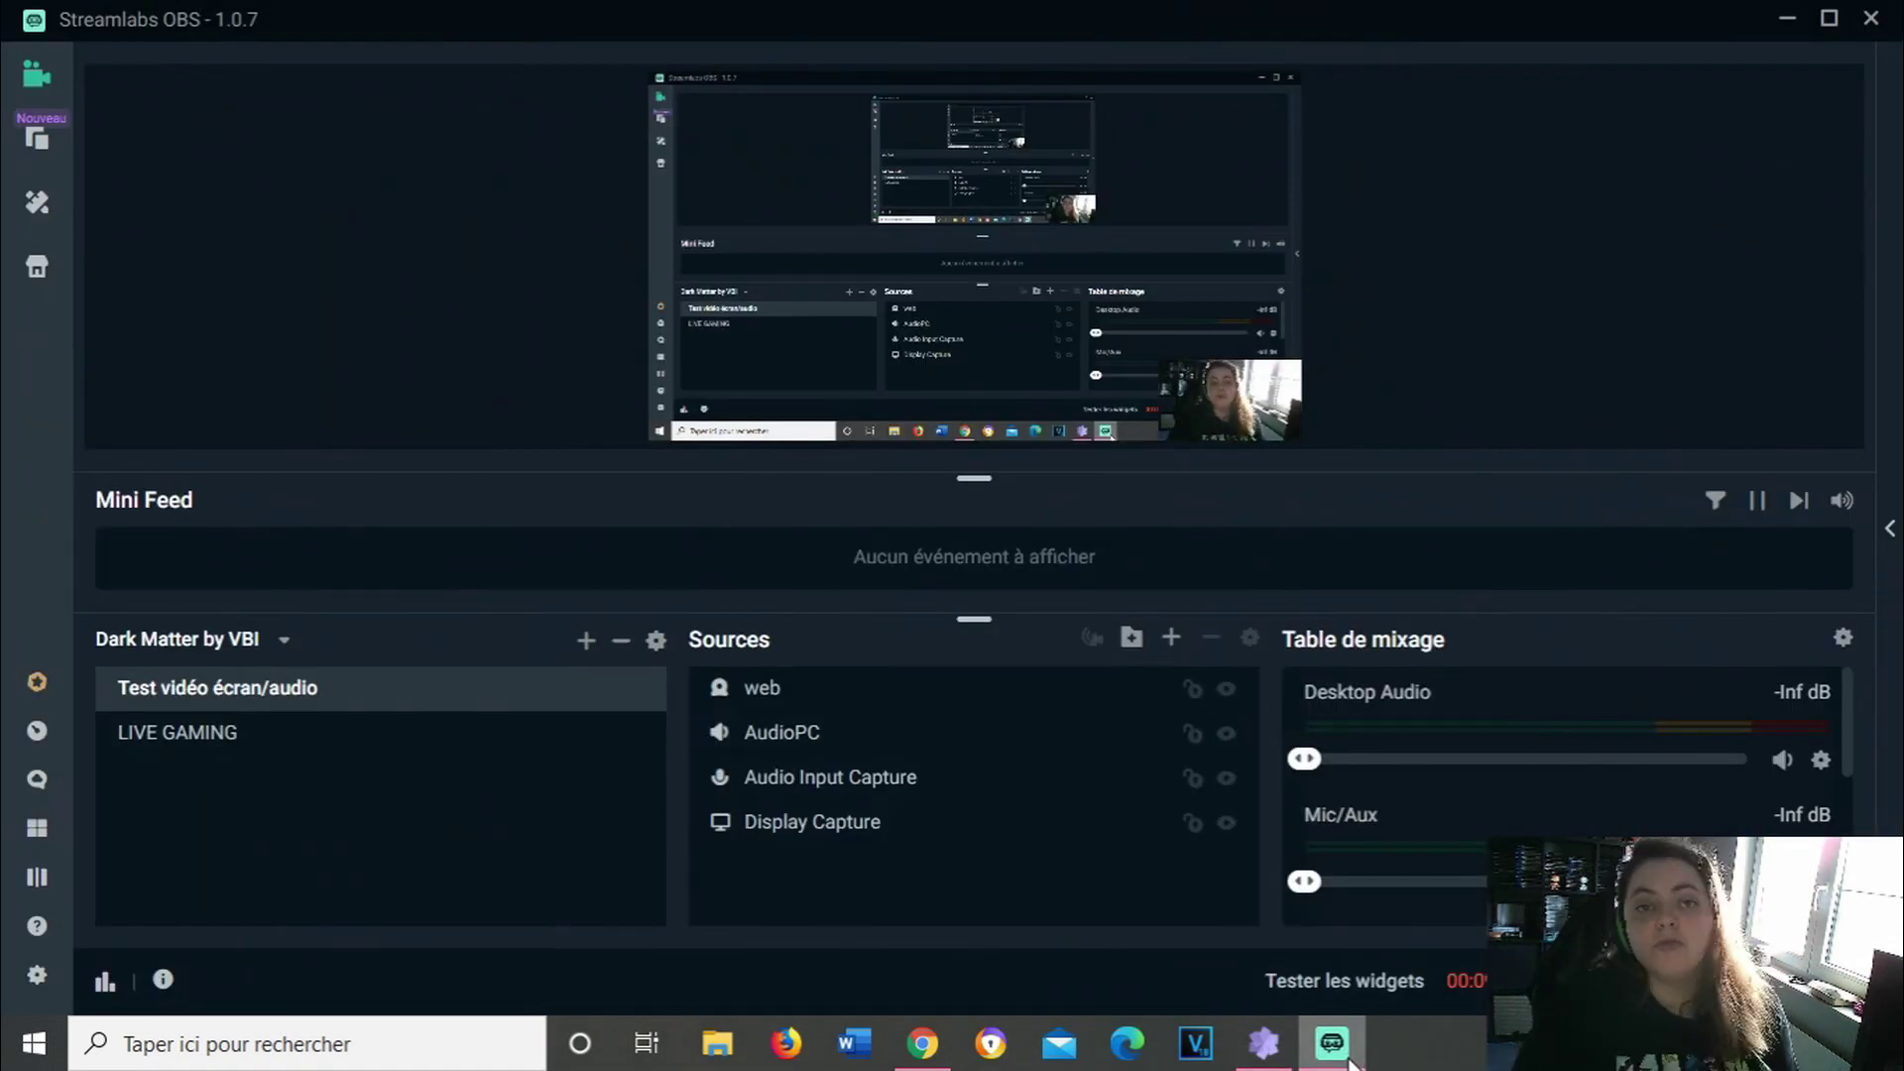